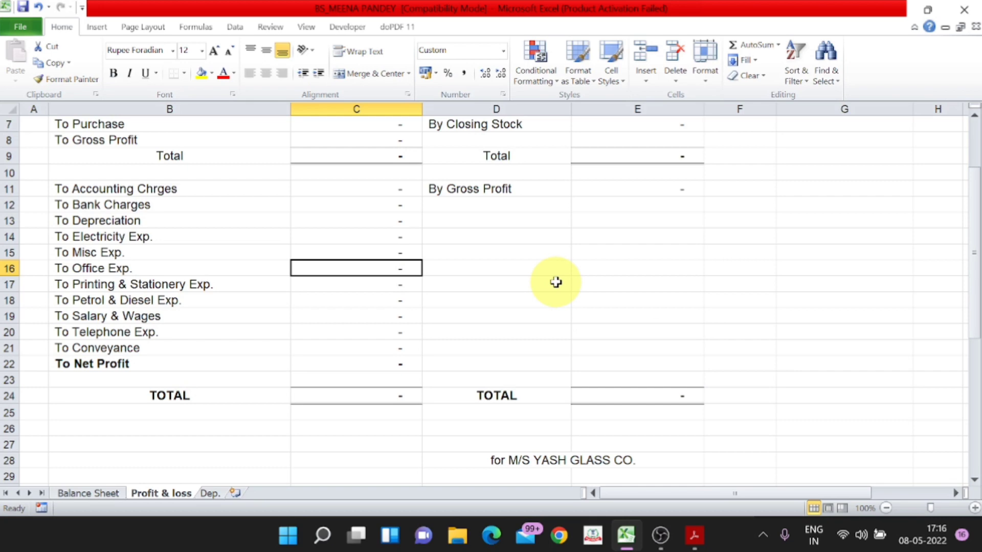
Review the trading, expense and net profit lines of the profit and loss account, and the balance sheet layout
left_click(556, 282)
scroll(556, 283, "up", 2)
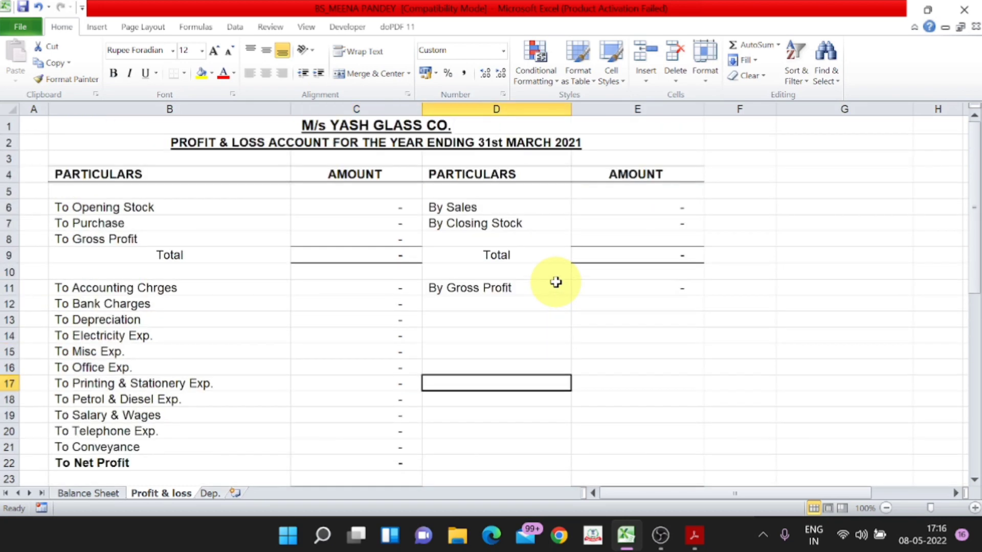
left_click(384, 210)
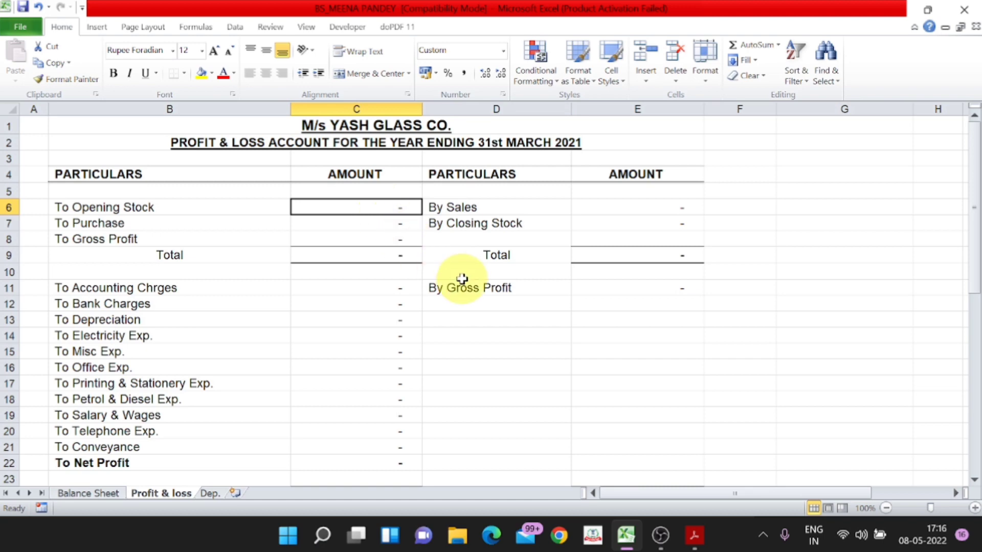
left_click(141, 234)
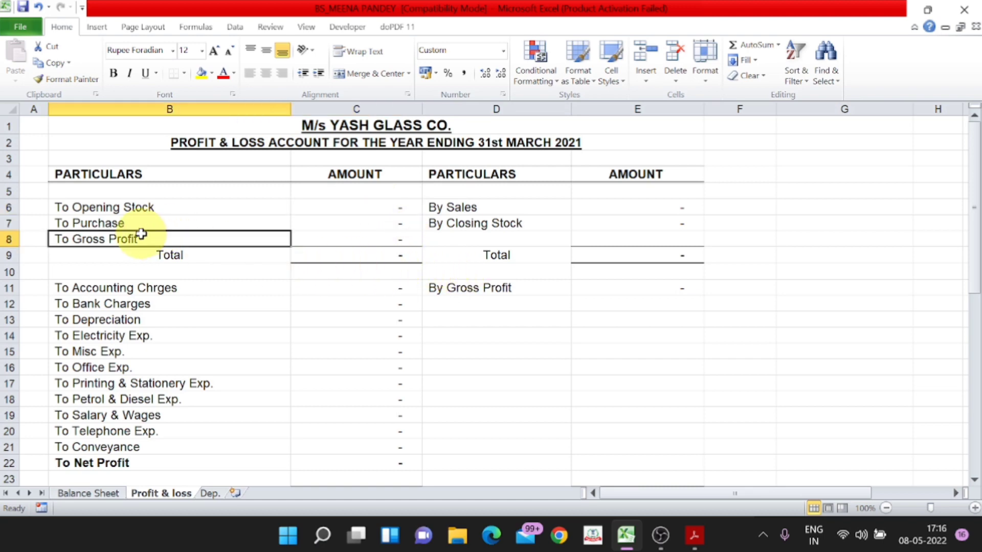
scroll(390, 309, "down", 2)
left_click(221, 368)
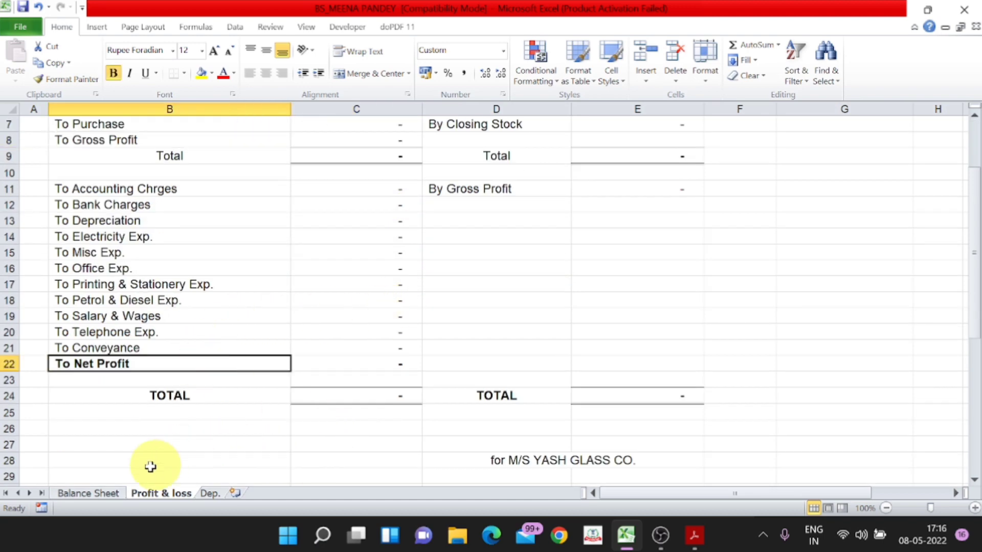
left_click(380, 399)
left_click(104, 493)
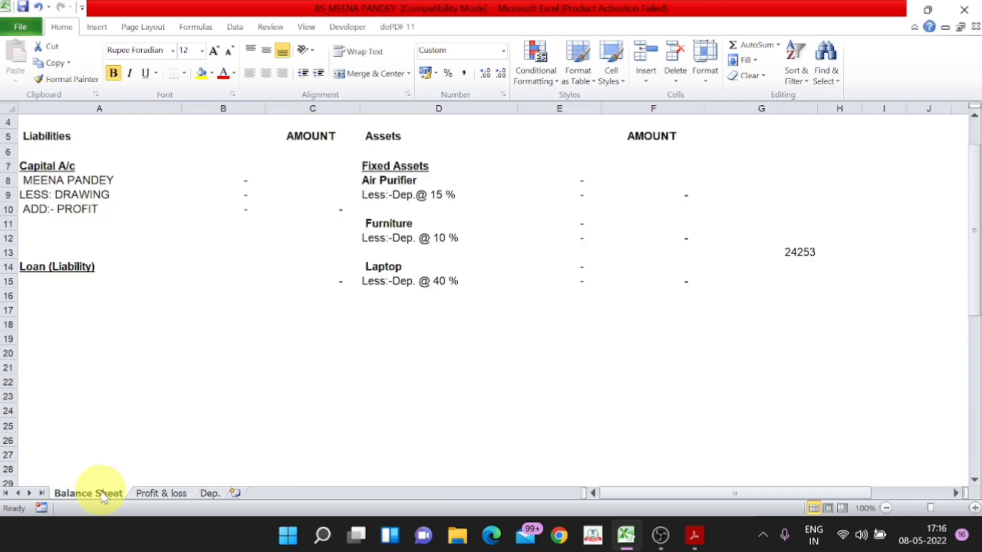
scroll(488, 287, "up", 1)
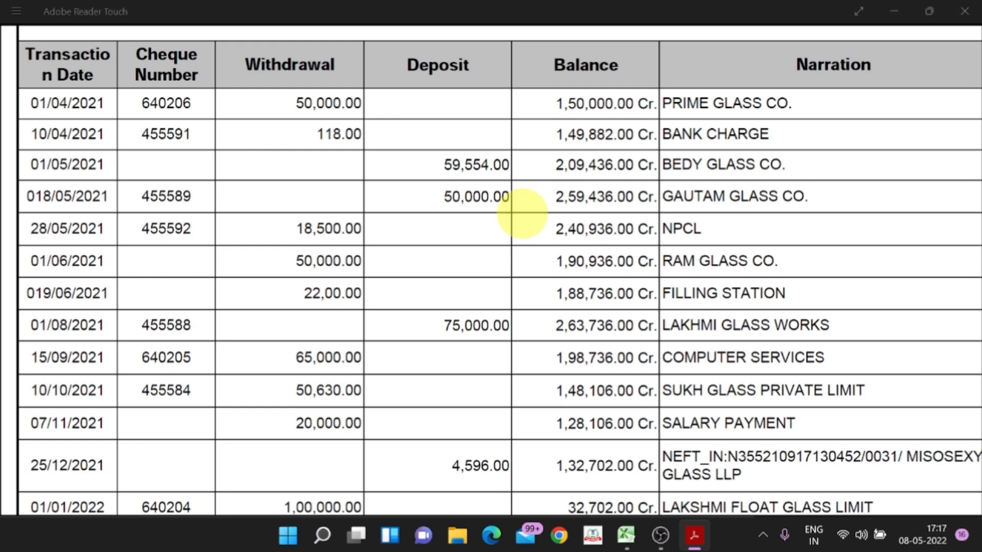
Switch to the bank statement PDF and examine the withdrawal and balance of the 01/04/2021 PRIME GLASS CO. transaction
key("alt+Tab")
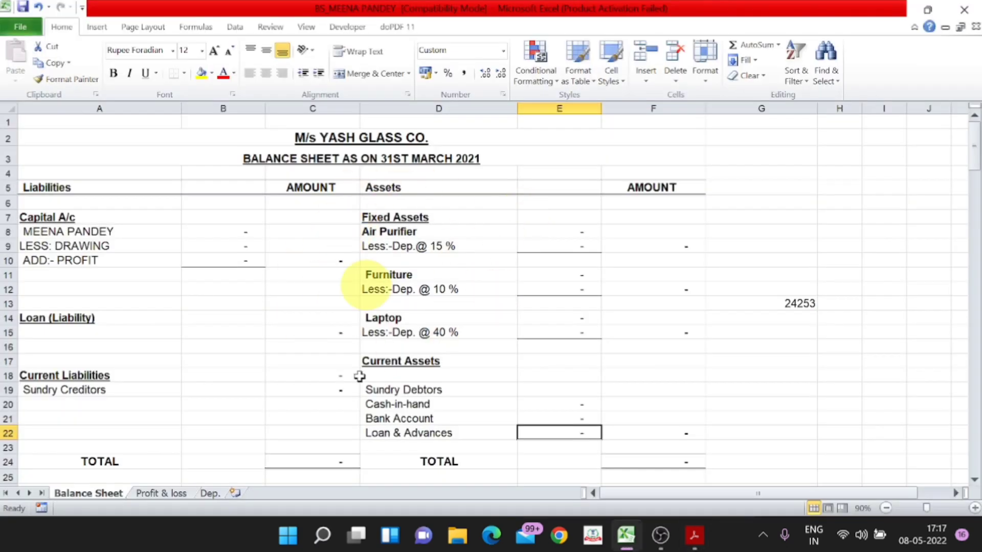
key("alt+Tab")
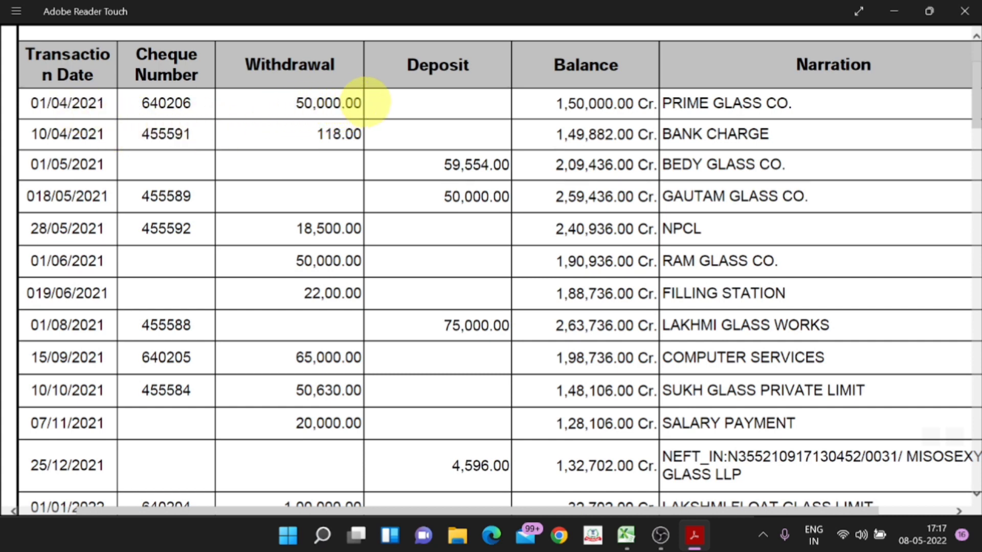
left_click_drag(364, 103, 266, 103)
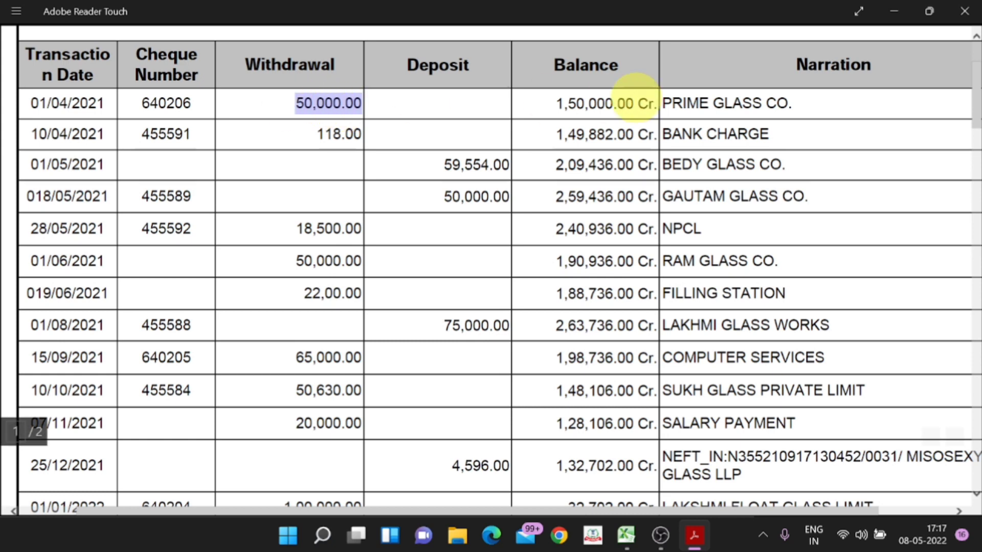
left_click_drag(792, 99, 555, 102)
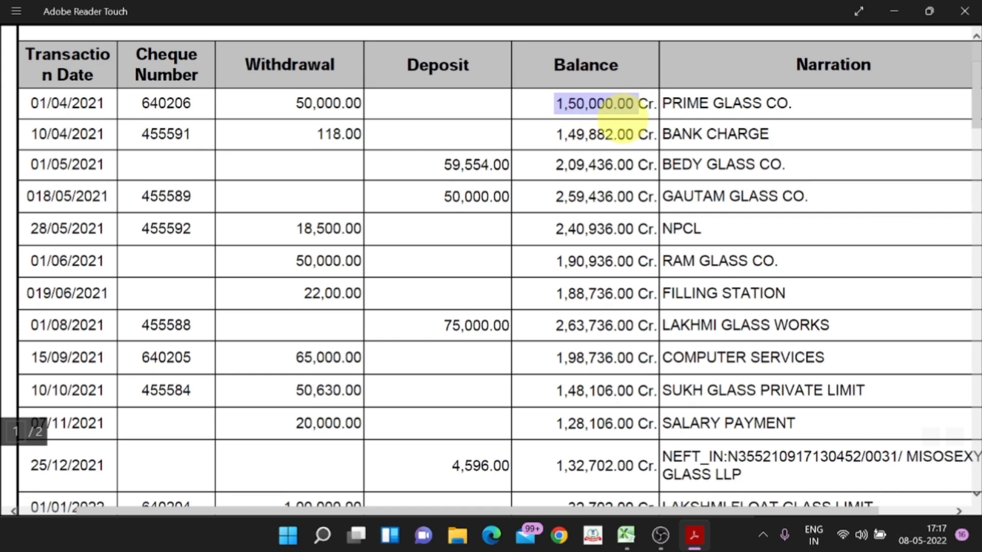
left_click_drag(288, 100, 365, 100)
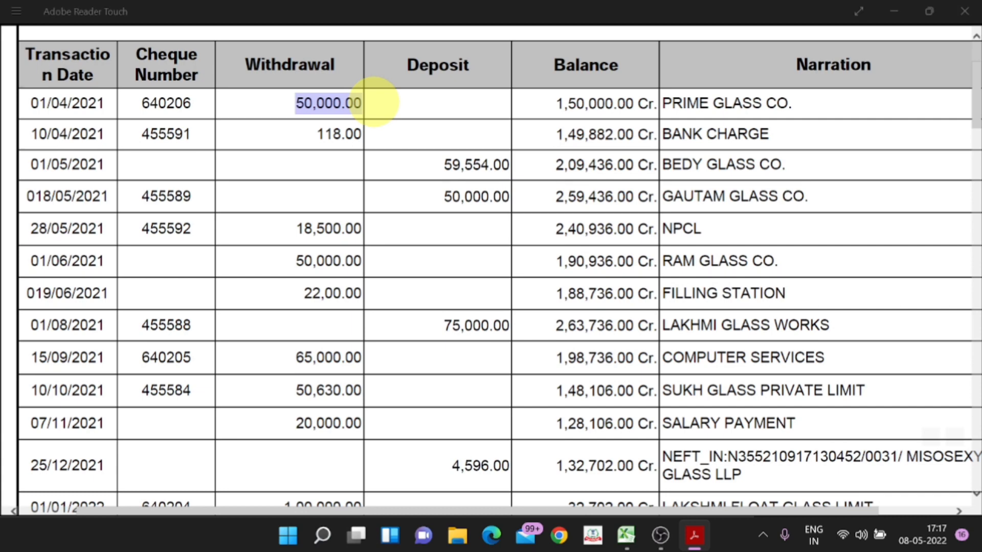
Switch to the Excel balance sheet and enter 200000 as the owner's opening capital under Capital A/c
key("alt+Tab")
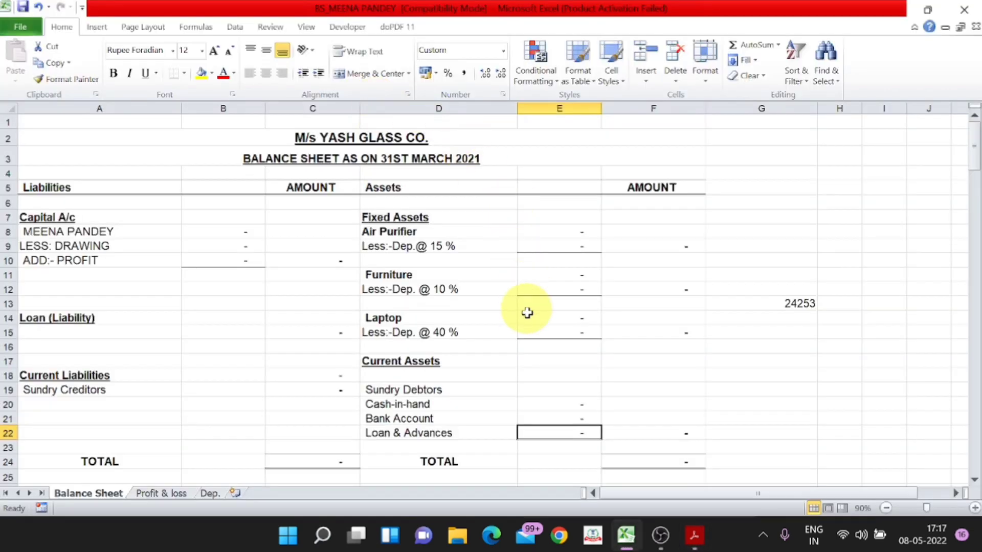
left_click(226, 232)
type("2,00,")
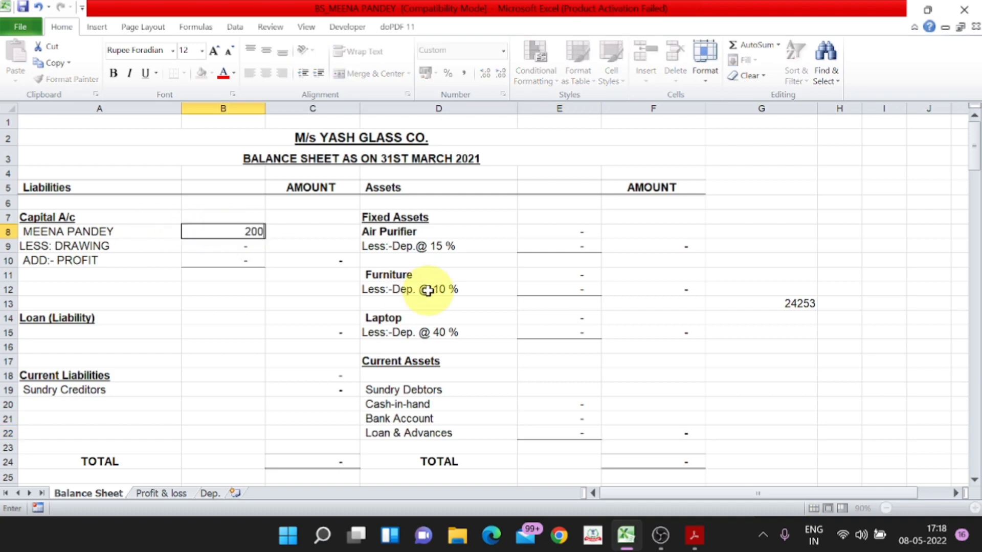
type("000")
key("Return")
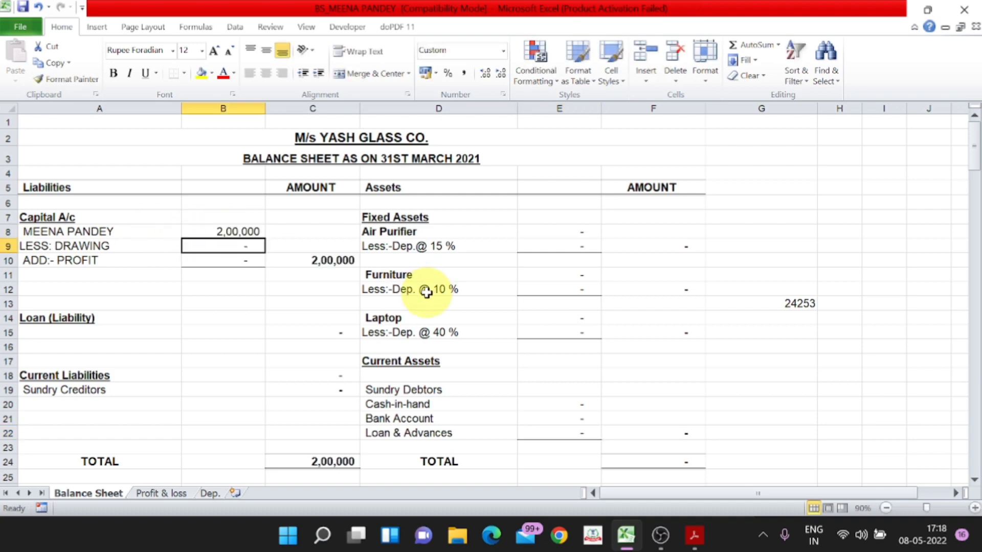
Enter 200000 as the Bank Account amount under Current Assets
left_click(562, 419)
type("2,00,")
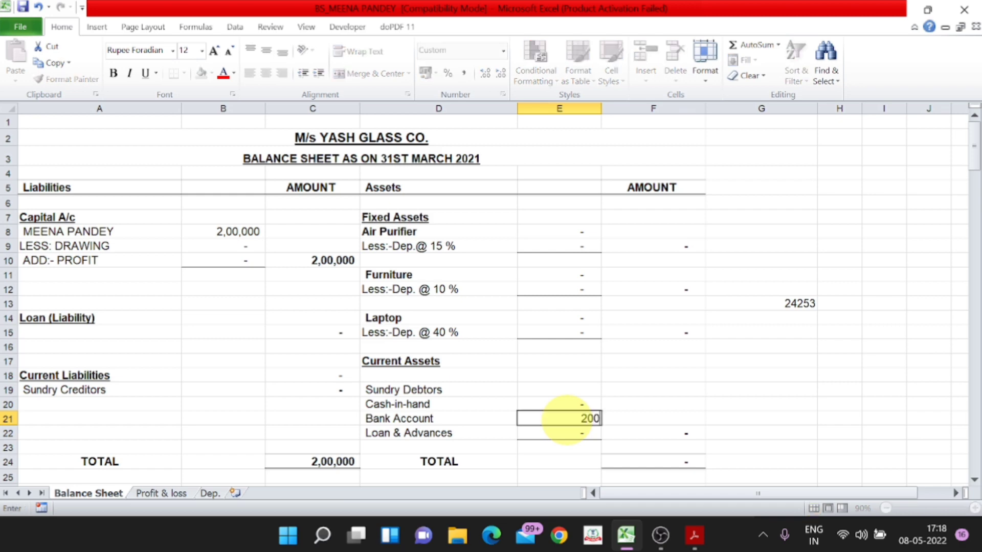
type("0000")
key("Return")
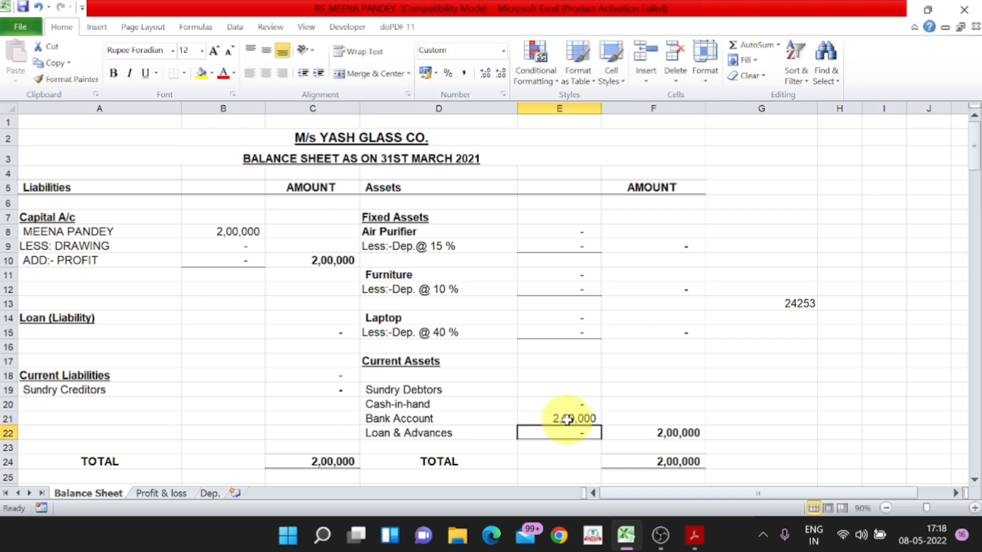
Record the PRIME GLASS CO. withdrawal from the bank statement as a purchase of 50000 in the profit and loss account
key("alt+Tab")
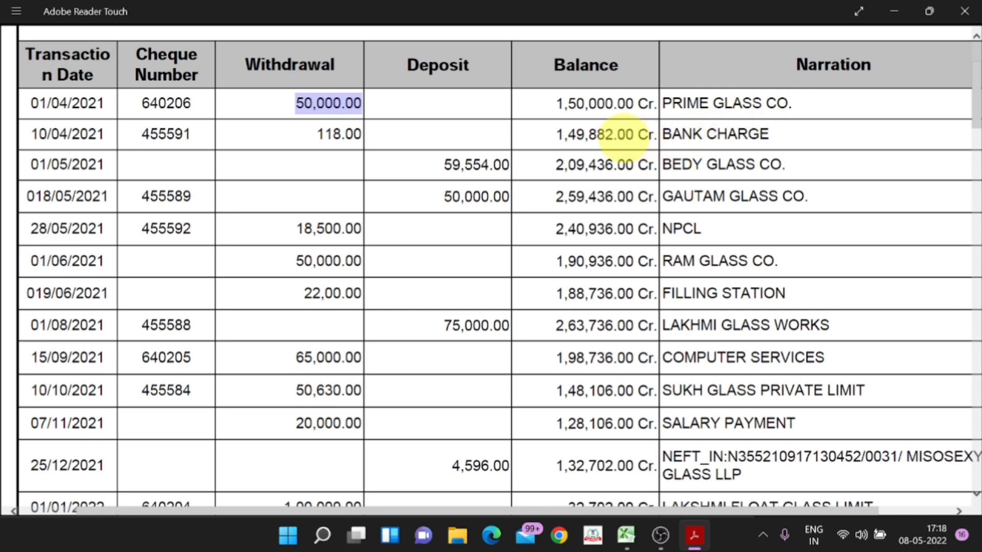
key("alt+Tab")
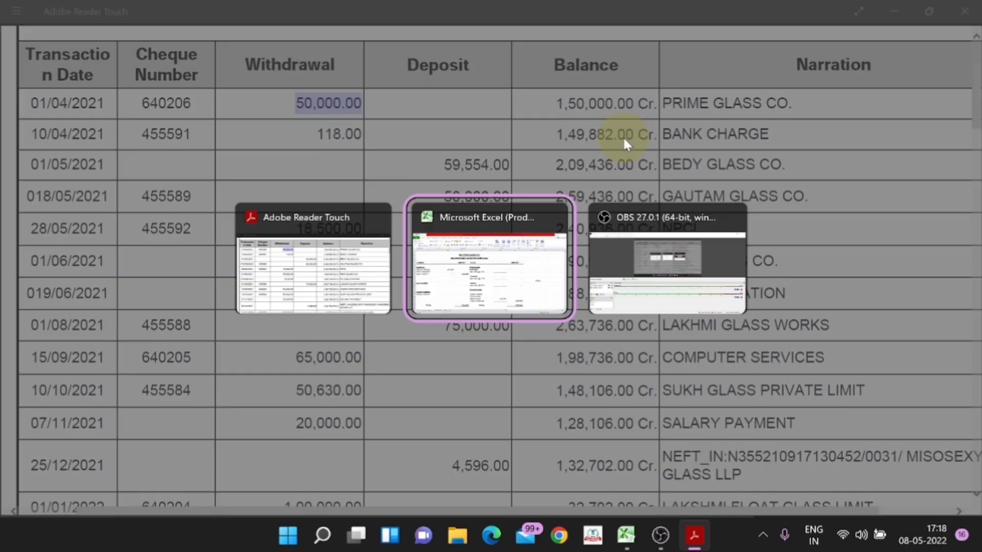
left_click(171, 493)
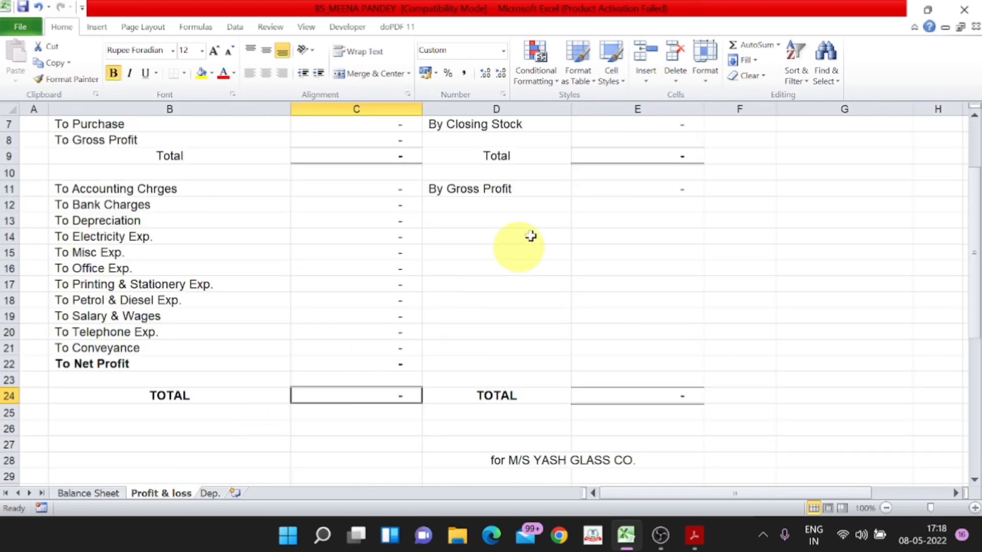
scroll(520, 247, "up", 2)
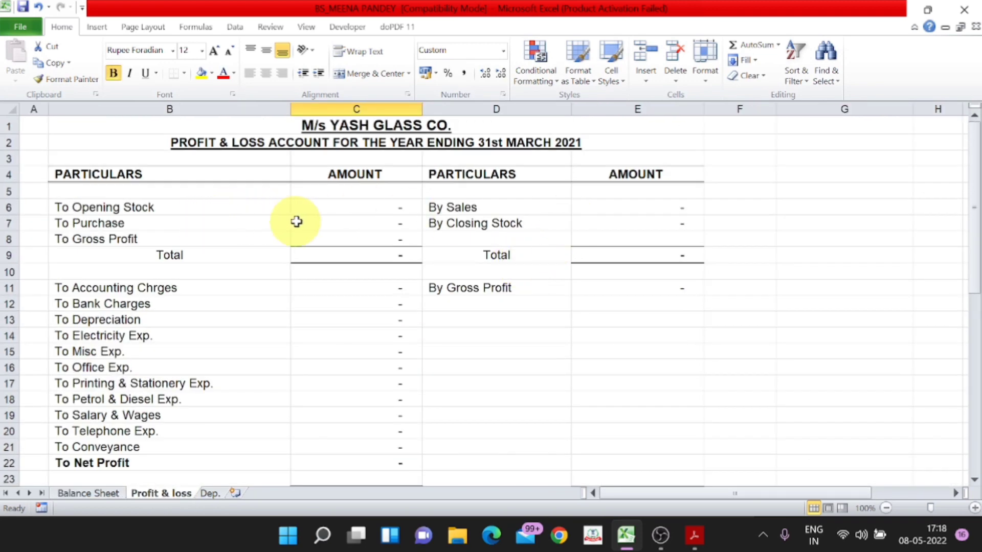
left_click(344, 224)
type("50000")
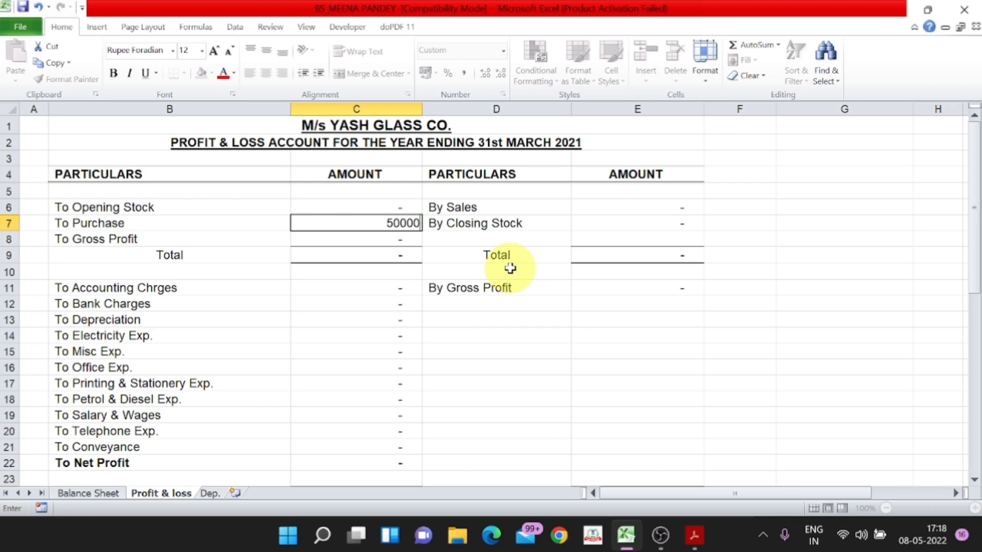
key("Return")
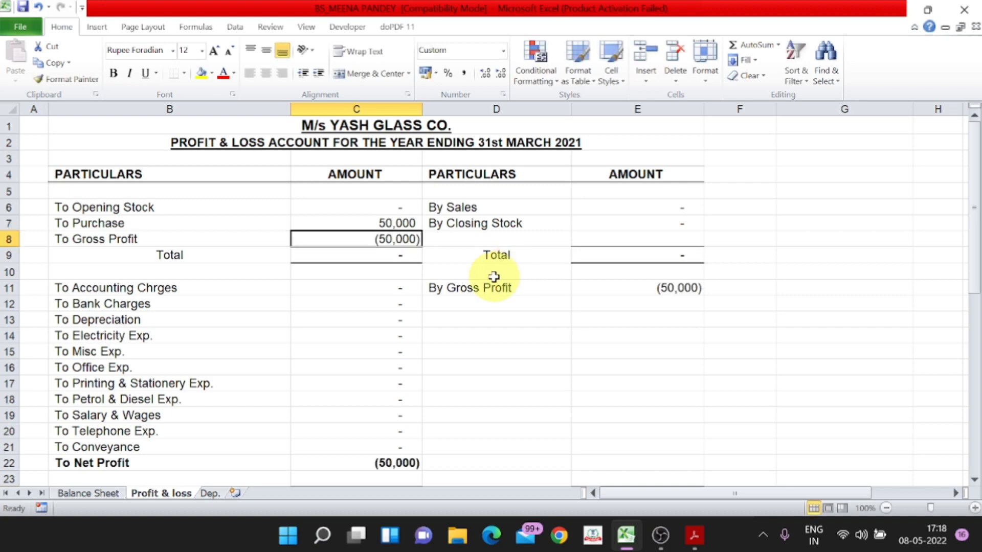
left_click(82, 494)
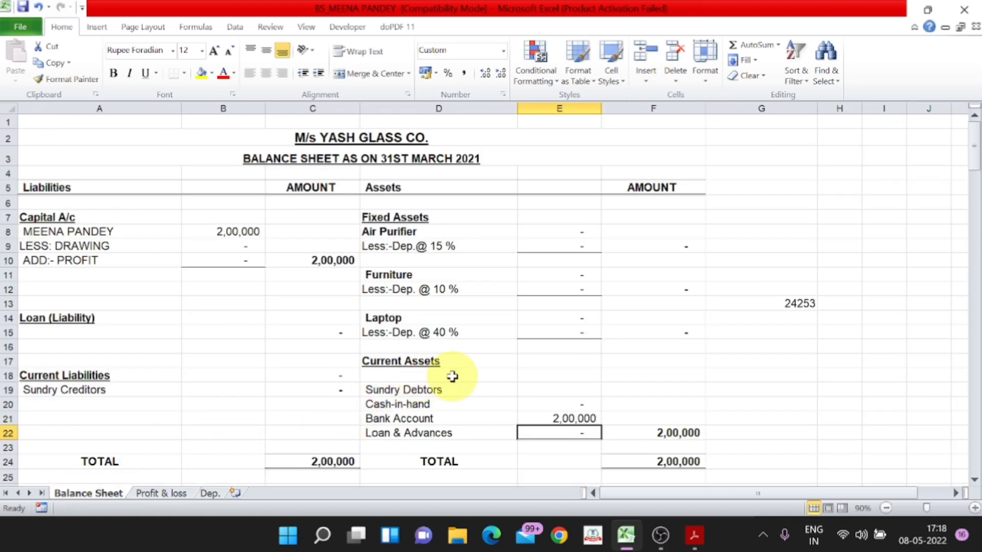
left_click(592, 421)
key("F2")
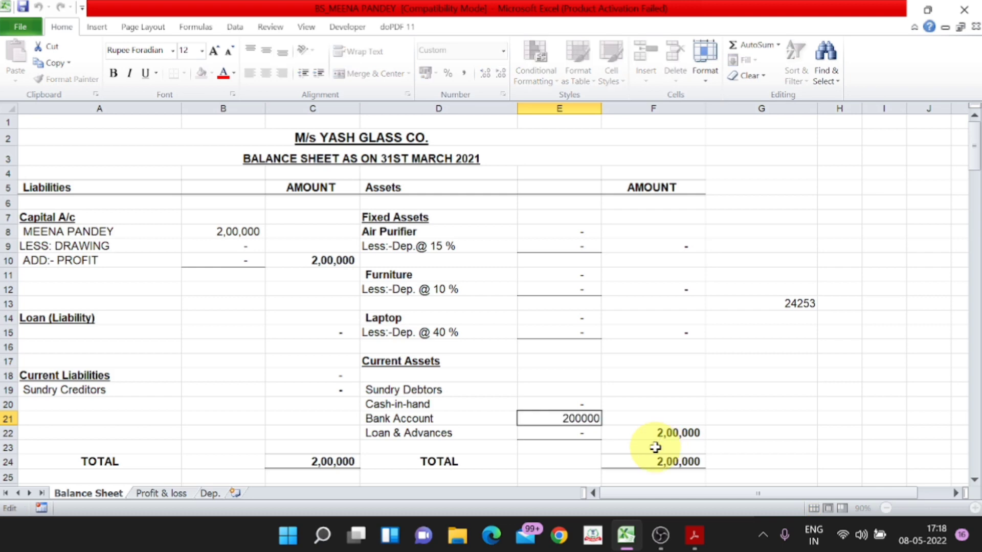
key("Home")
type("=")
key("Right")
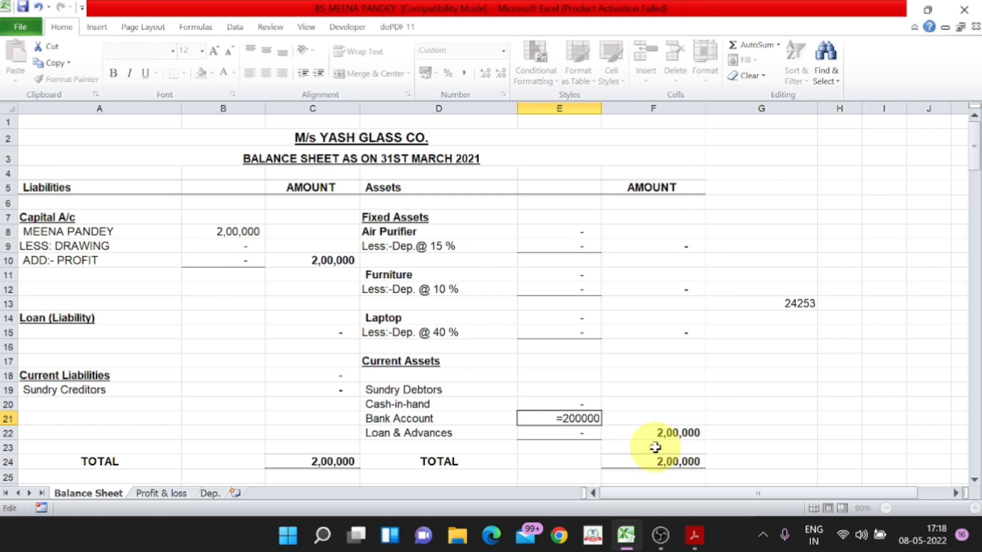
type("-50000")
key("Return")
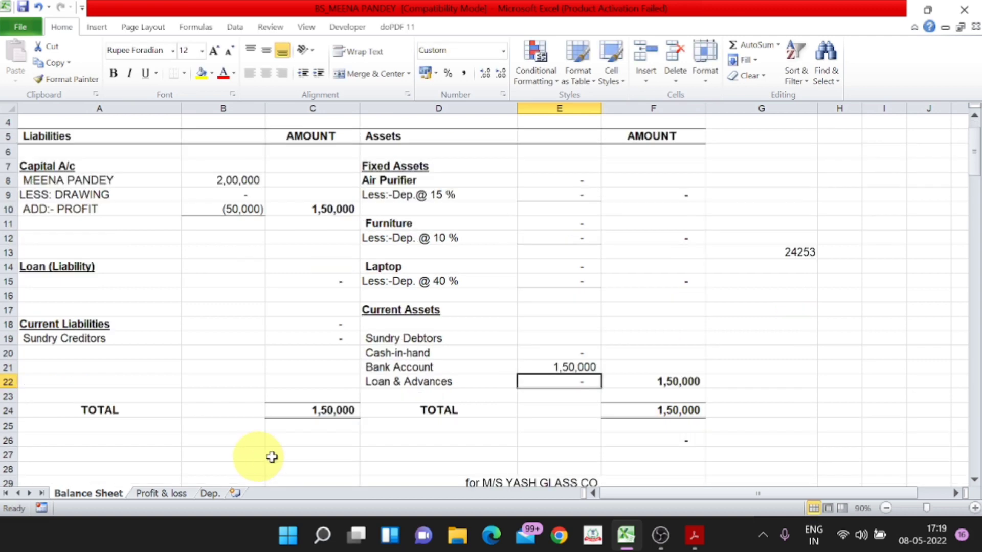
Compare the bank statement's balance for 01/04/2021 with the Bank Account amount in the balance sheet
key("alt+Tab")
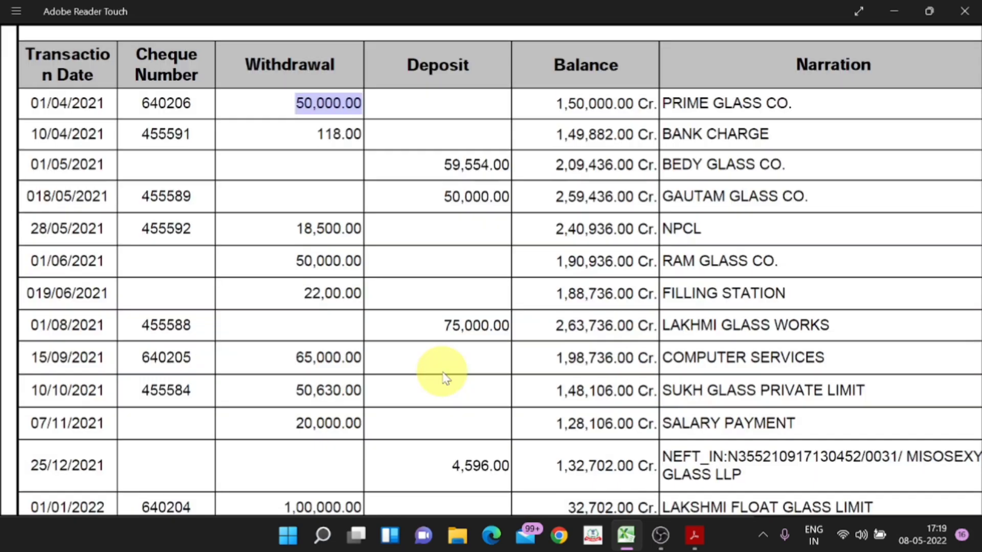
left_click_drag(654, 104, 552, 104)
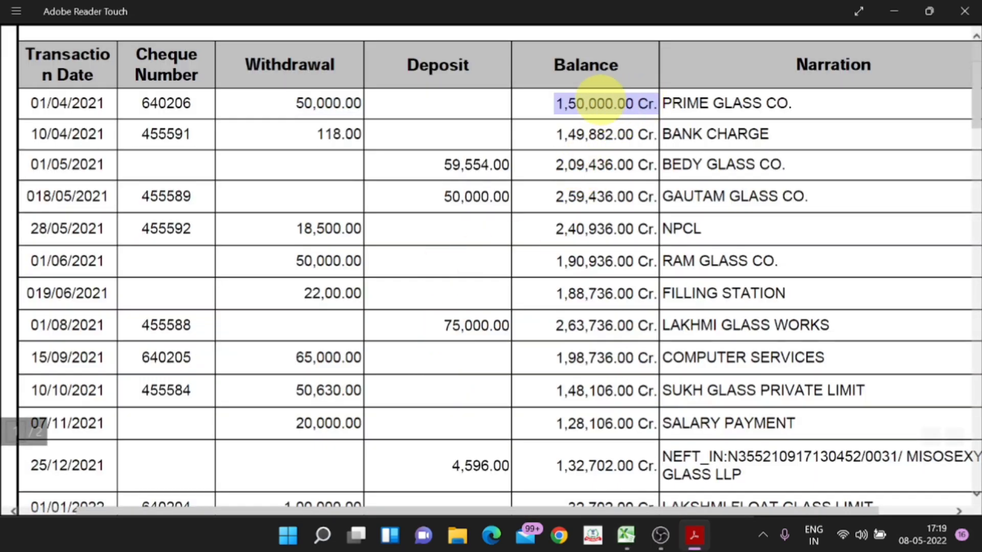
key("alt+Tab")
left_click(580, 368)
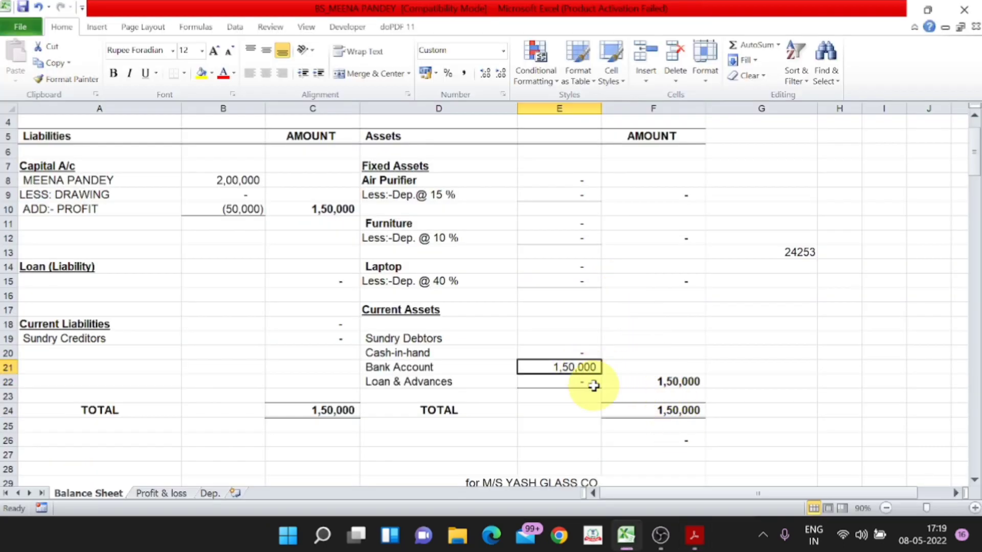
Record the 10/04/2021 bank charge from the statement as 118 for Bank Charges in the profit and loss account
key("alt+Tab")
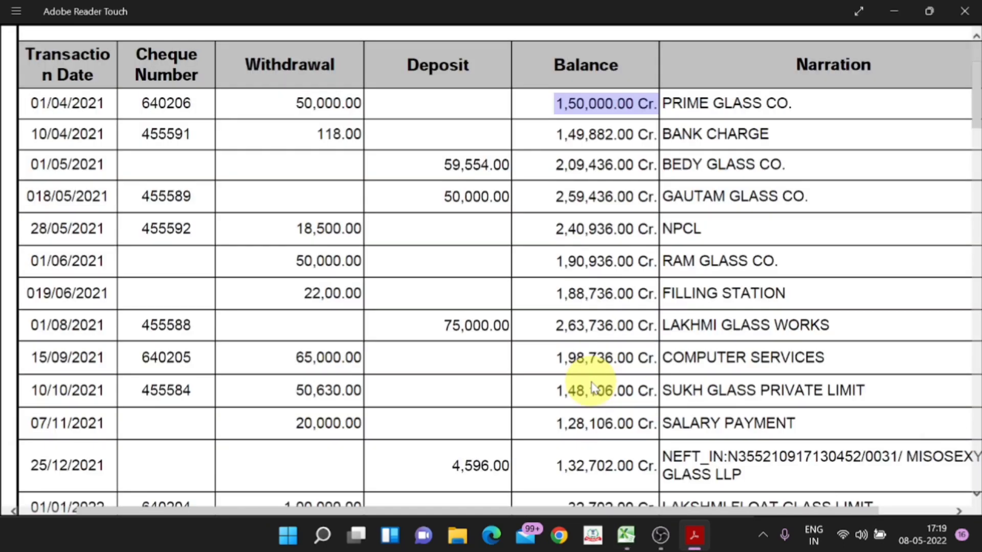
left_click_drag(310, 134, 361, 132)
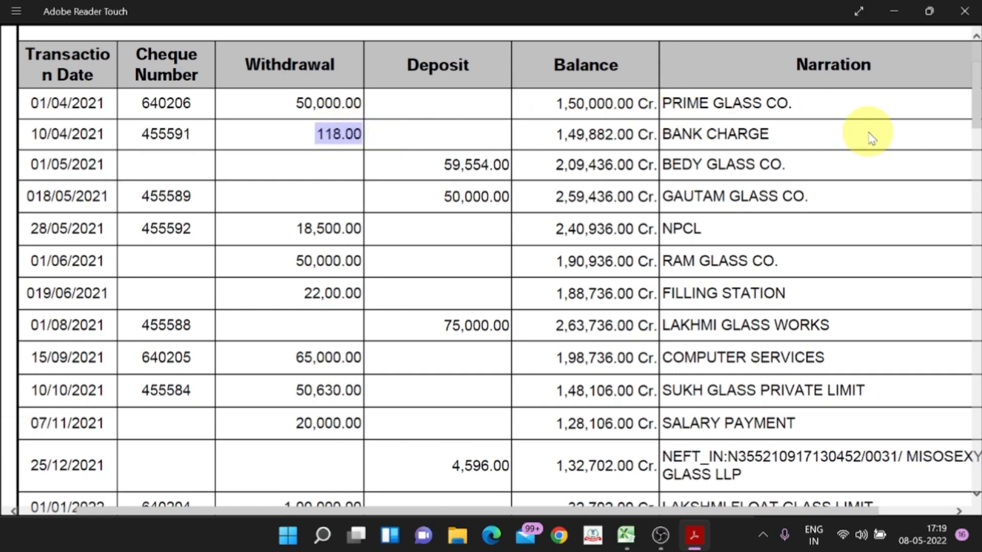
left_click_drag(798, 135, 651, 133)
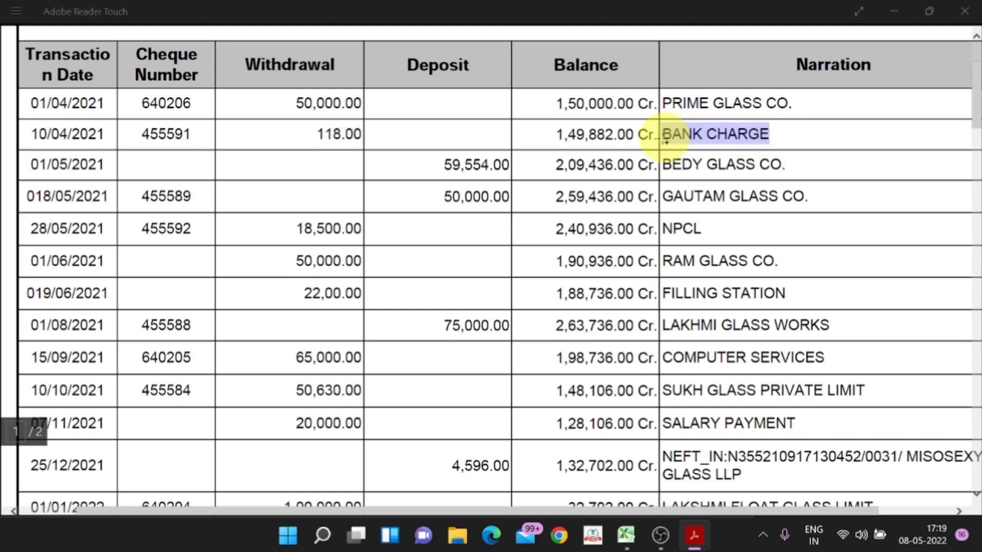
key("alt+Tab")
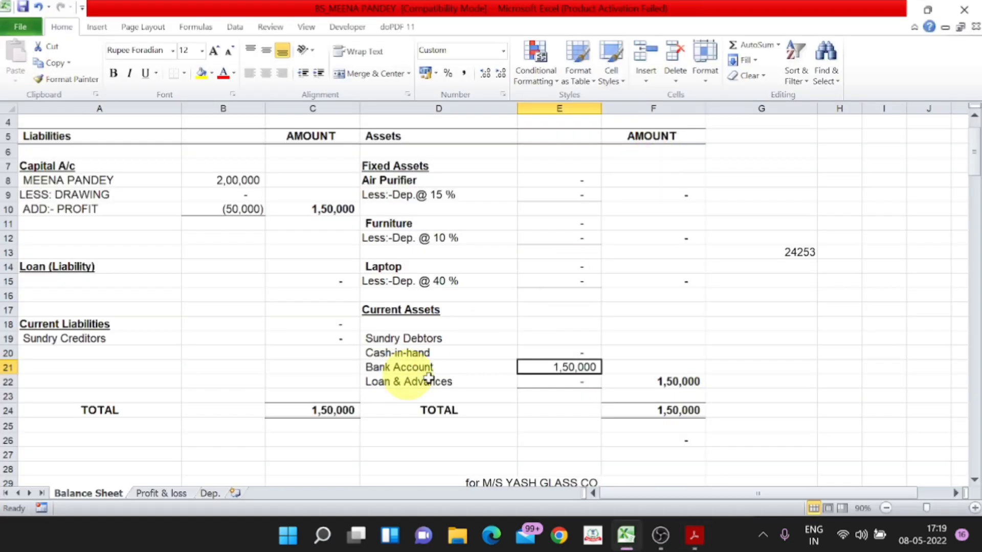
left_click(154, 493)
left_click(122, 306)
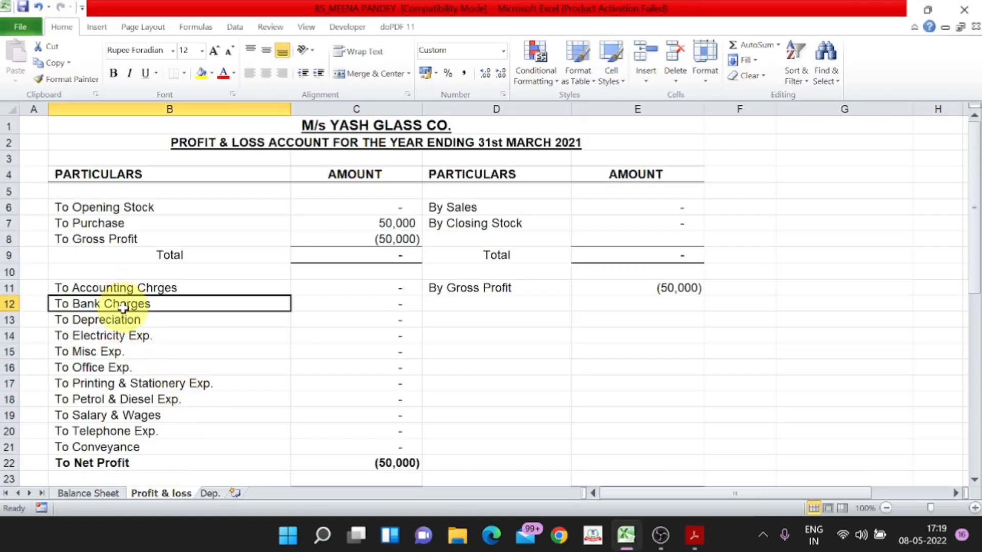
key("Right")
type("118")
key("Return")
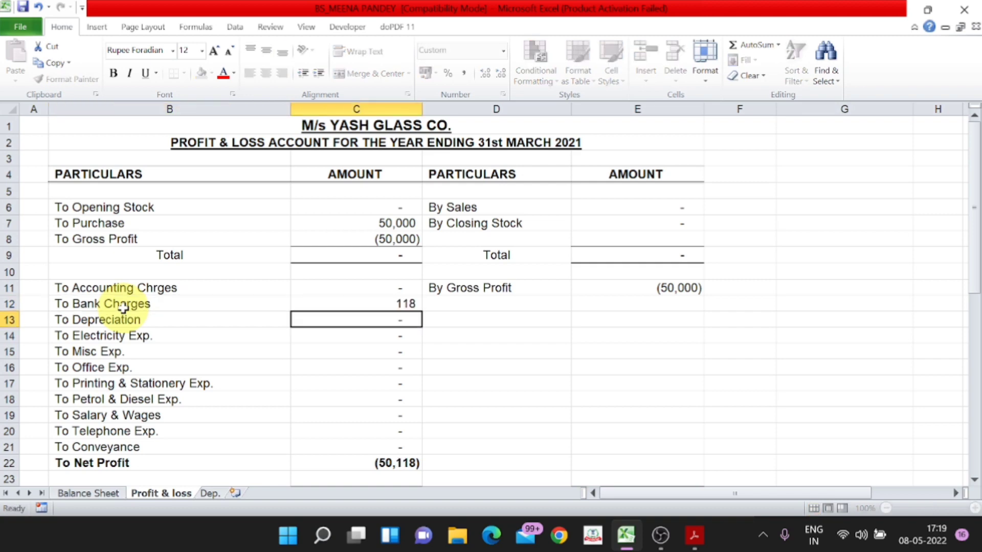
left_click(88, 493)
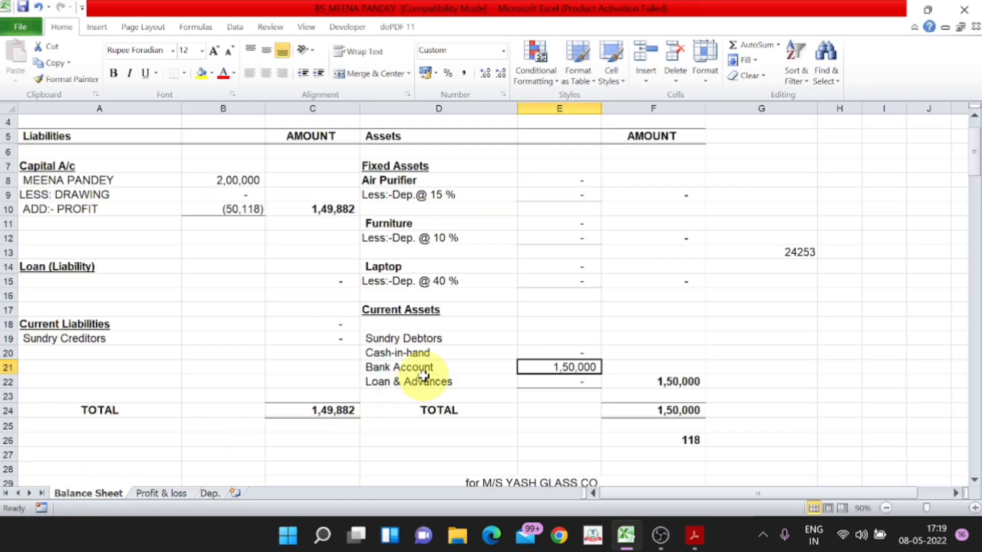
key("F2")
type("-118")
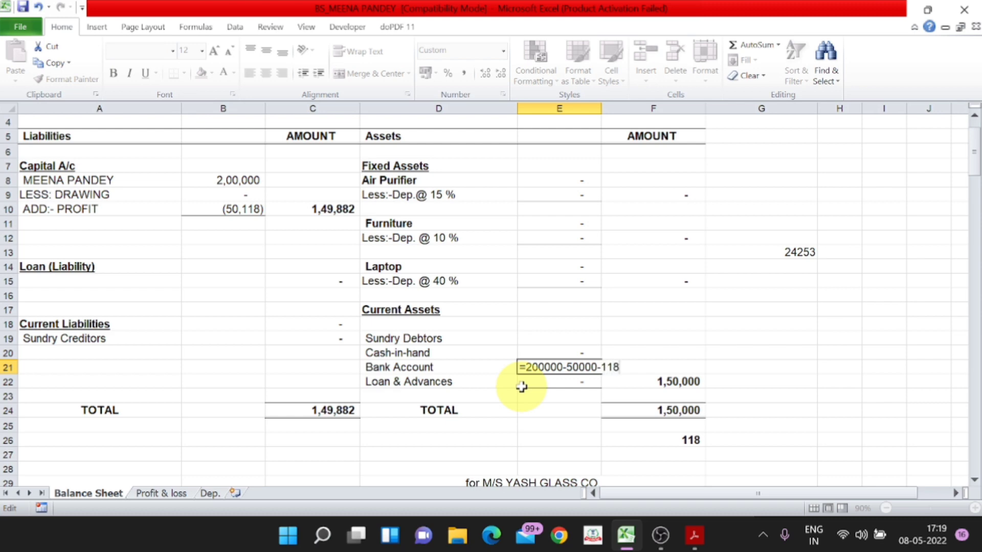
key("Return")
Record the 01/05/2021 BEDY GLASS CO. deposit from the bank statement as sales of 59554 in the profit and loss account
key("alt+Tab")
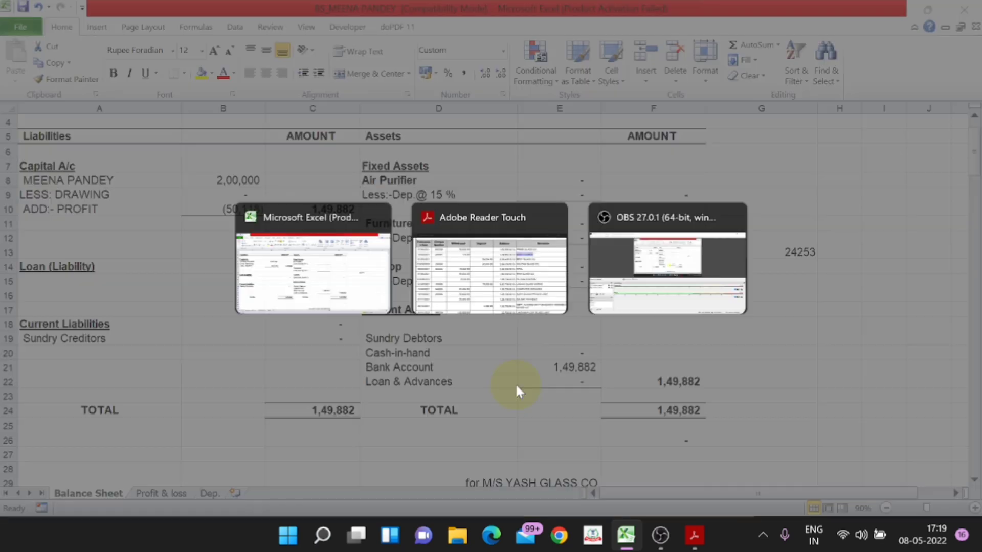
left_click(489, 266)
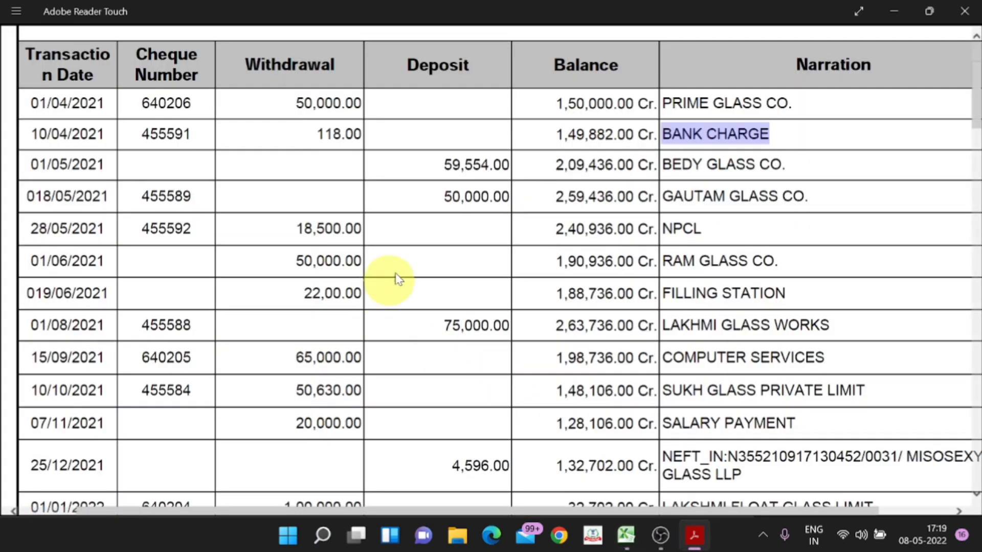
double_click(473, 165)
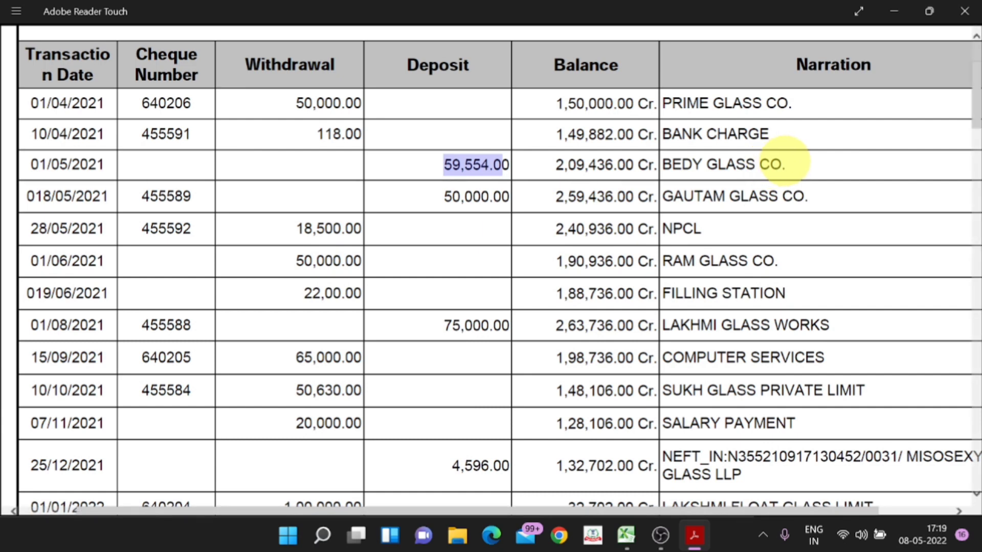
left_click_drag(790, 164, 681, 165)
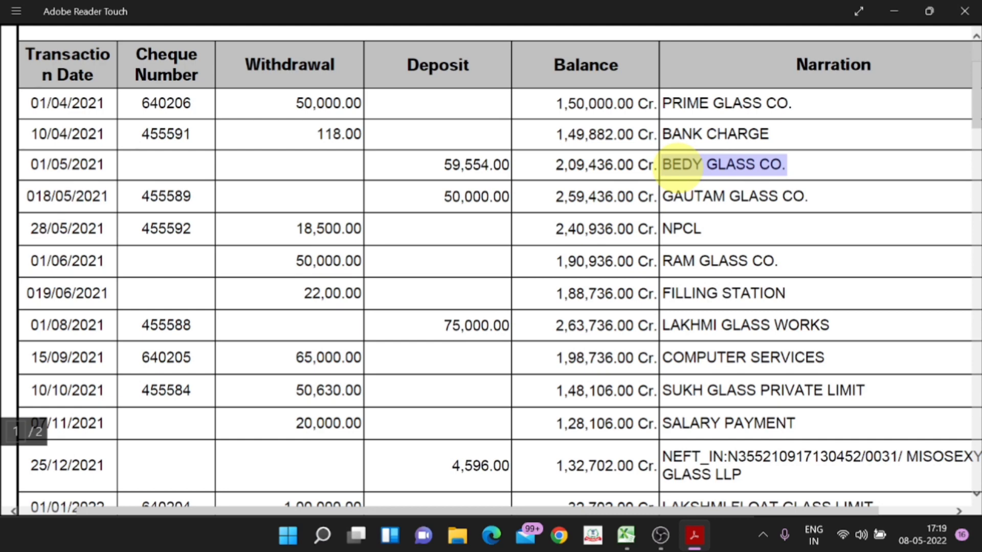
left_click_drag(494, 165, 437, 178)
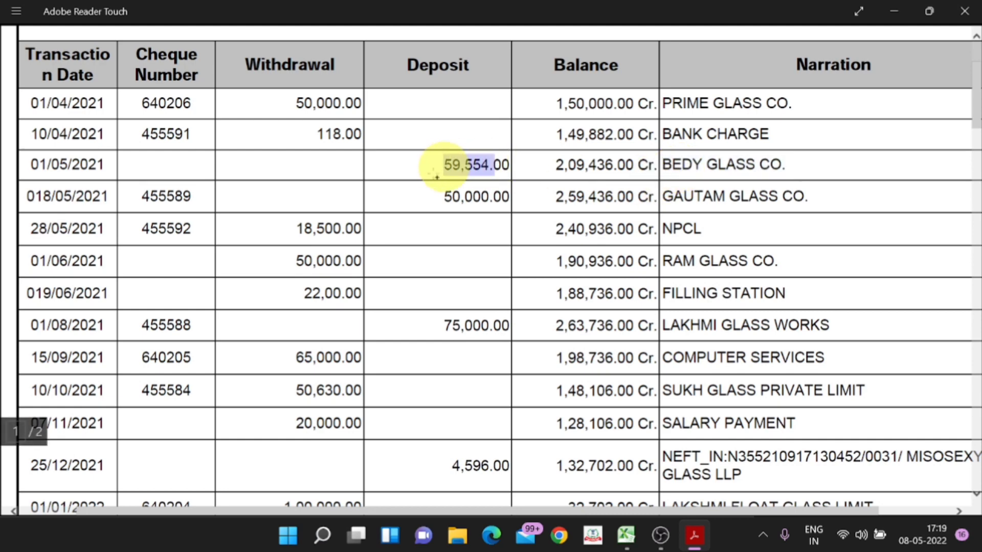
key("alt+Tab")
left_click(175, 492)
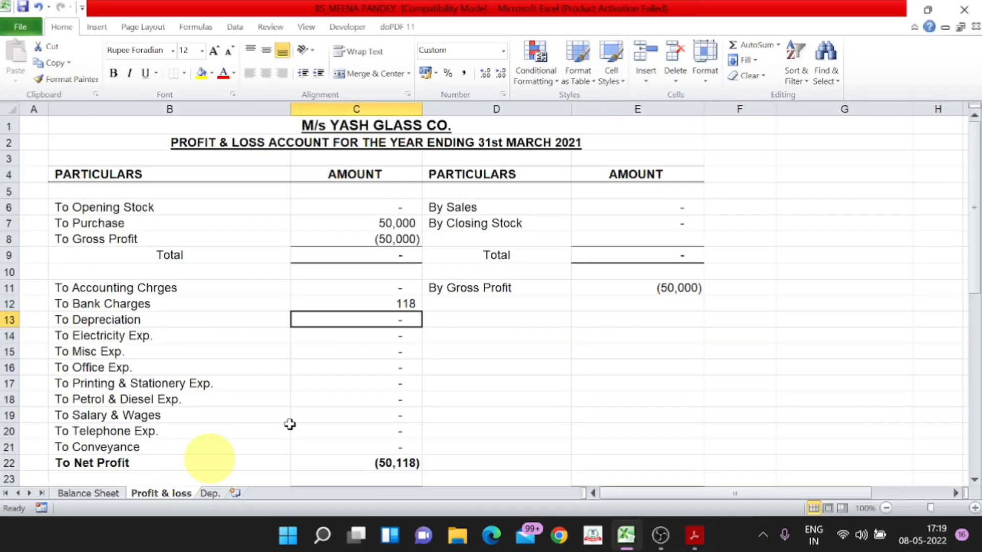
left_click(636, 208)
key("alt+Tab")
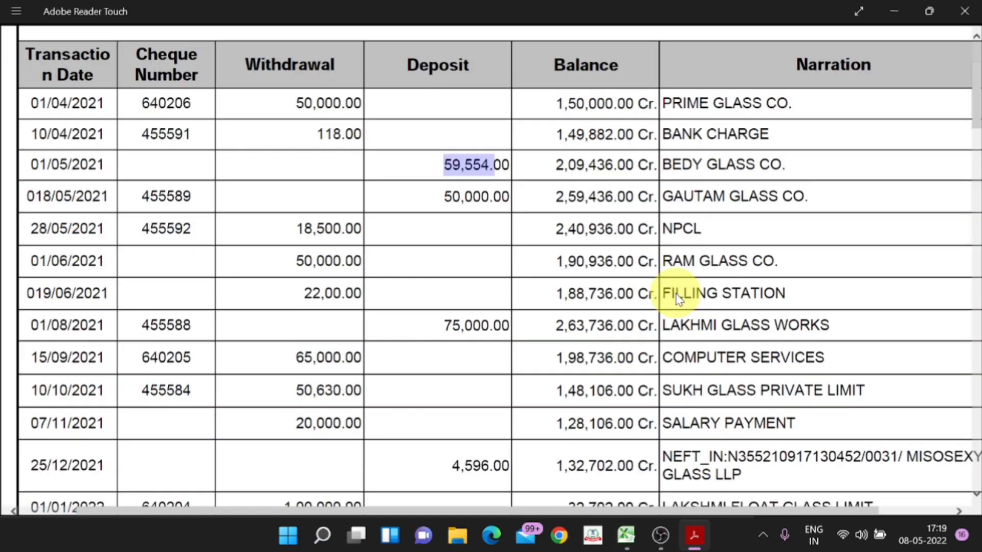
key("alt+Tab")
type("599")
key("BackSpace")
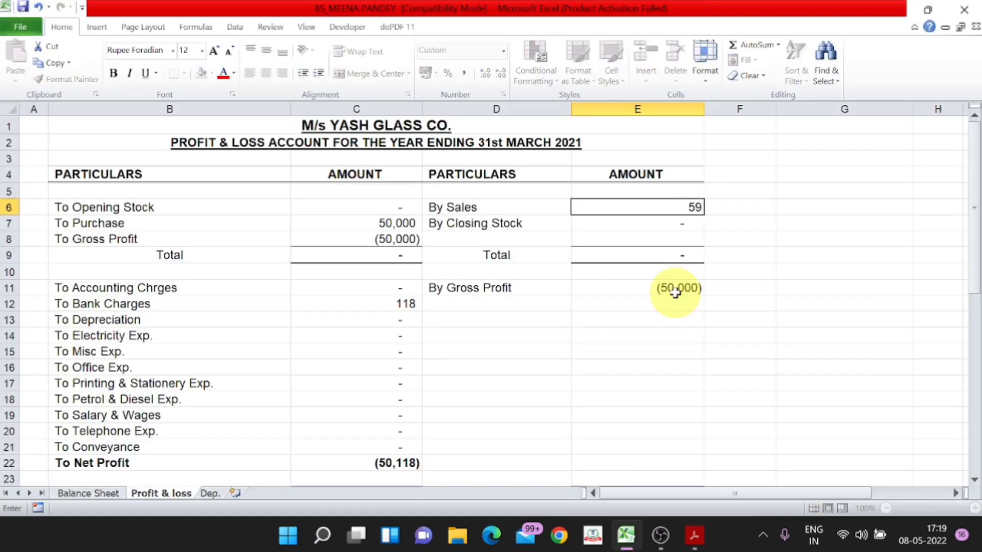
type("554")
key("Return")
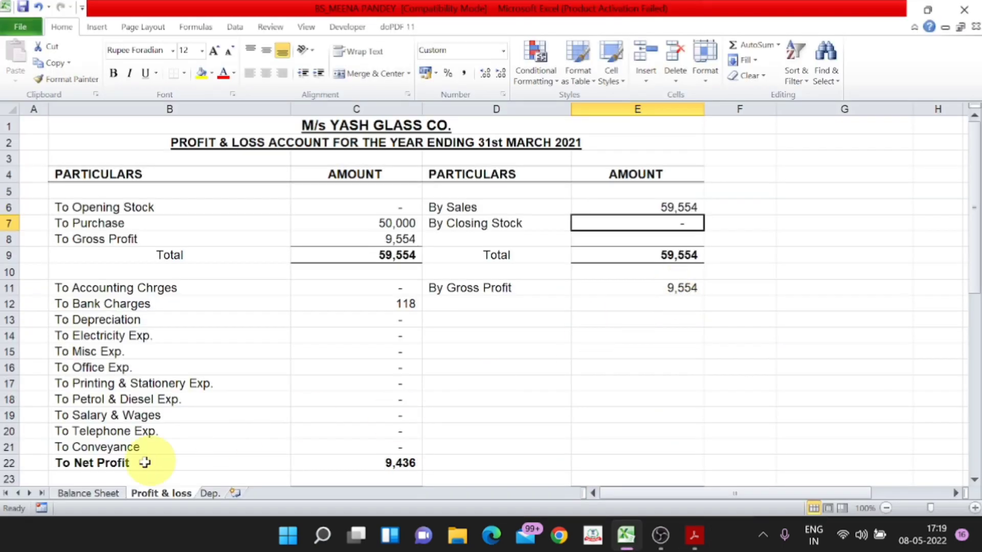
left_click(81, 493)
double_click(560, 367)
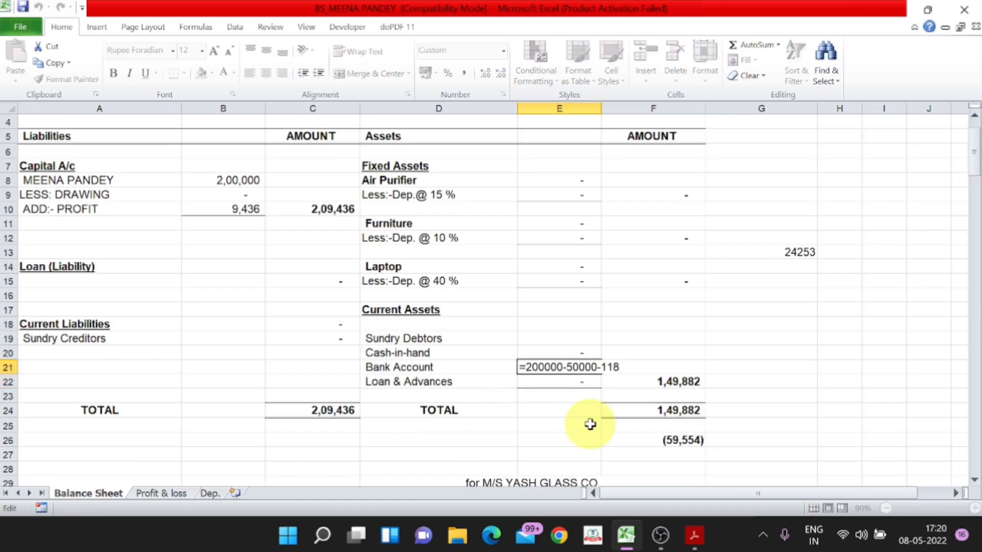
type("+")
key("alt+Tab")
key("alt+Tab")
type("59554")
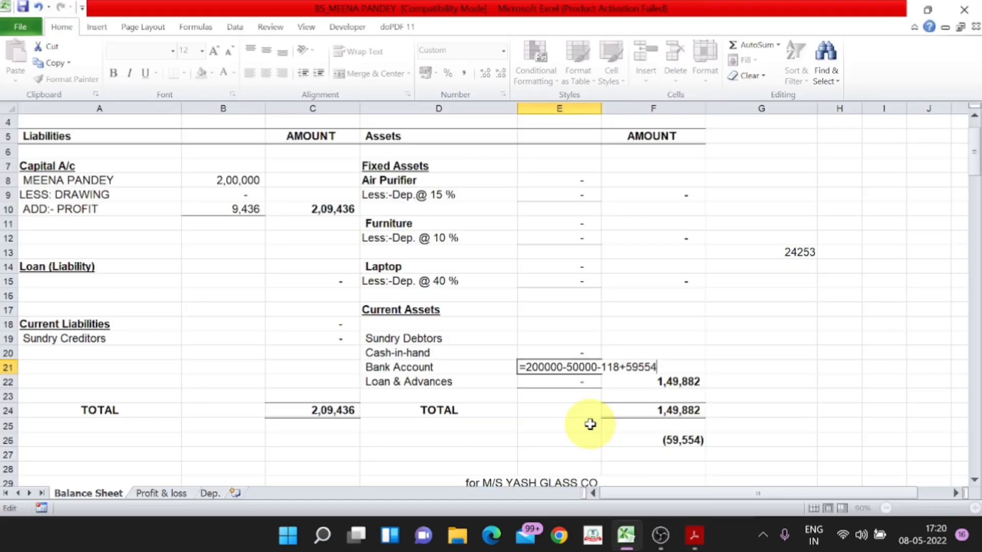
key("Return")
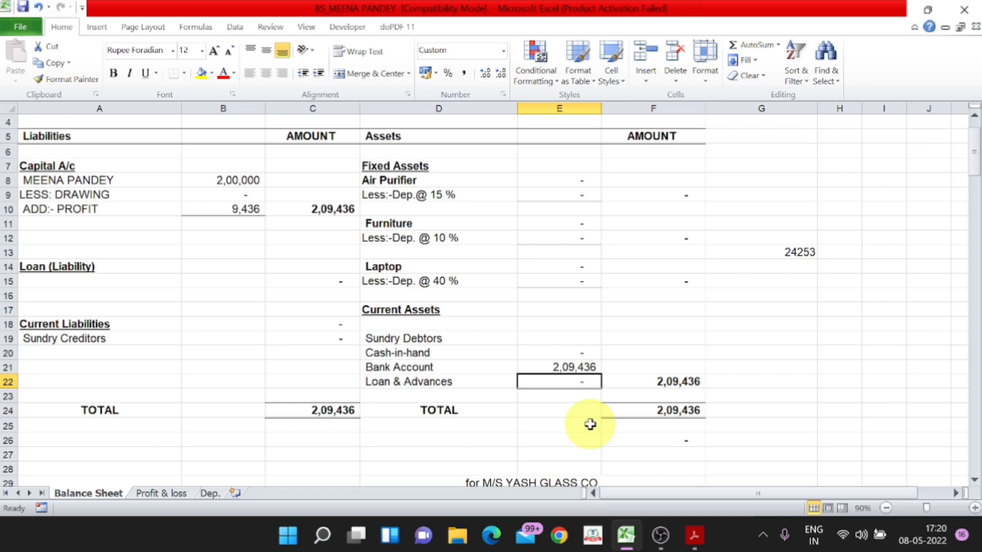
Compare the bank statement's balance for 01/05/2021 with the Bank Account amount and check the difference below the balance sheet totals
key("alt+Tab")
double_click(639, 165)
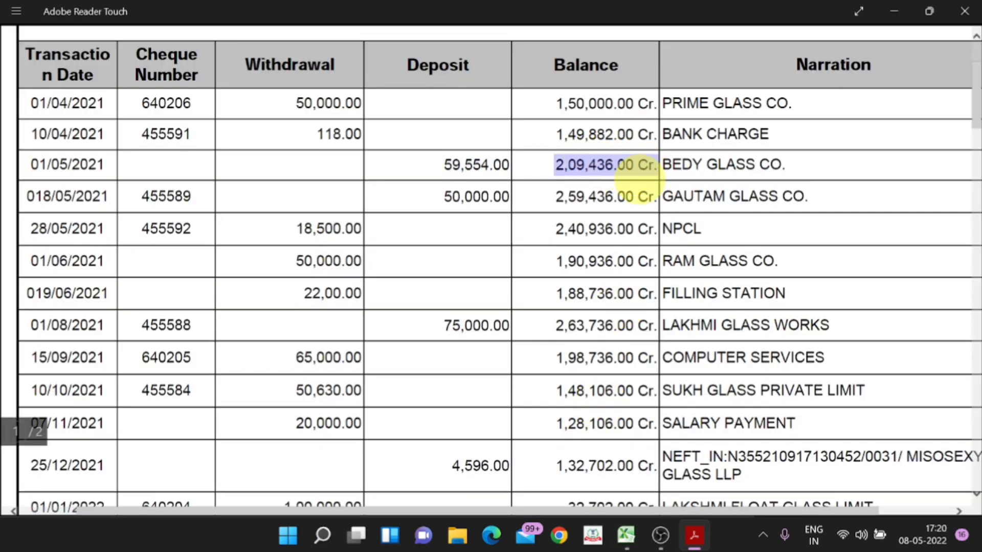
key("alt+Tab")
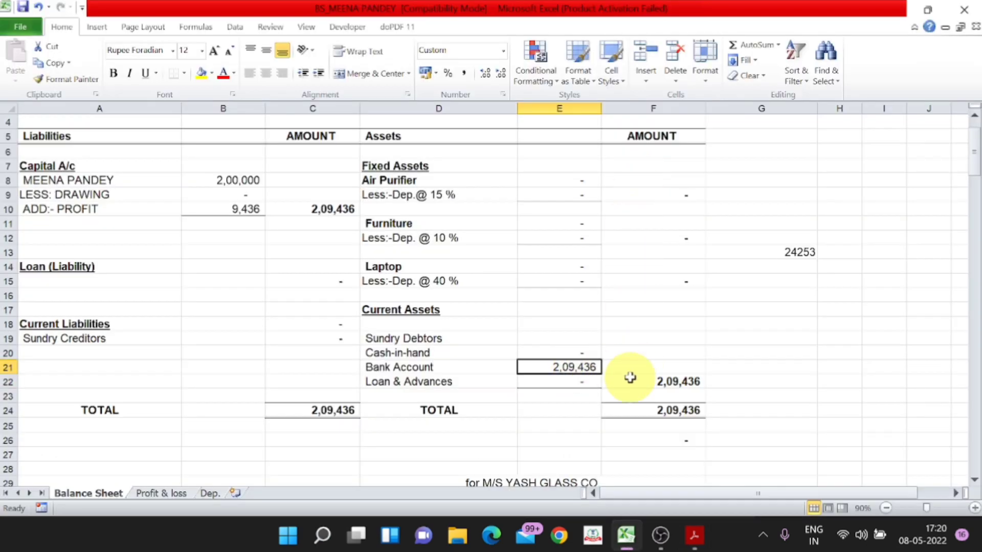
left_click(683, 441)
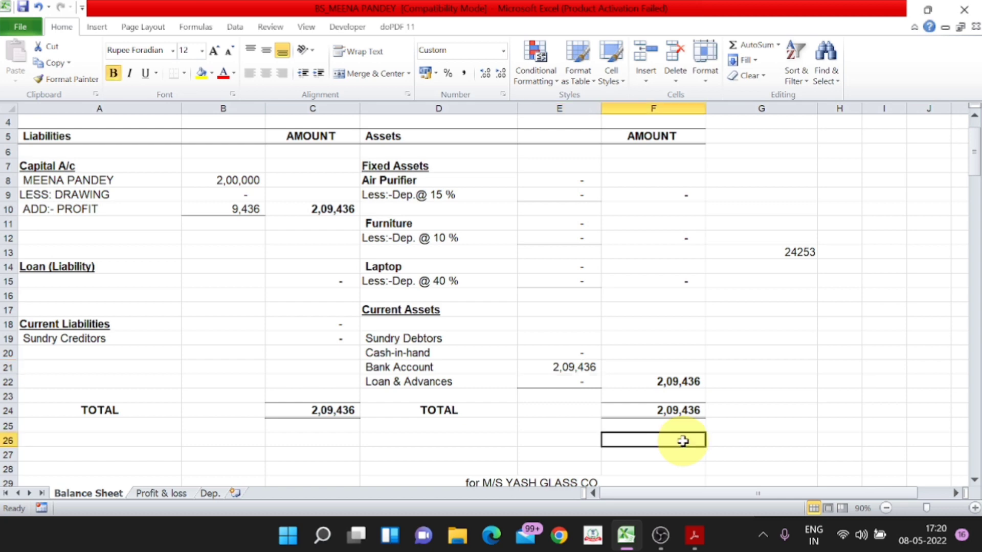
Add the GAUTAM GLASS CO. deposit from the bank statement to By Sales in the profit and loss account with the formula =59554+50000
key("alt+Tab")
key("alt+Tab")
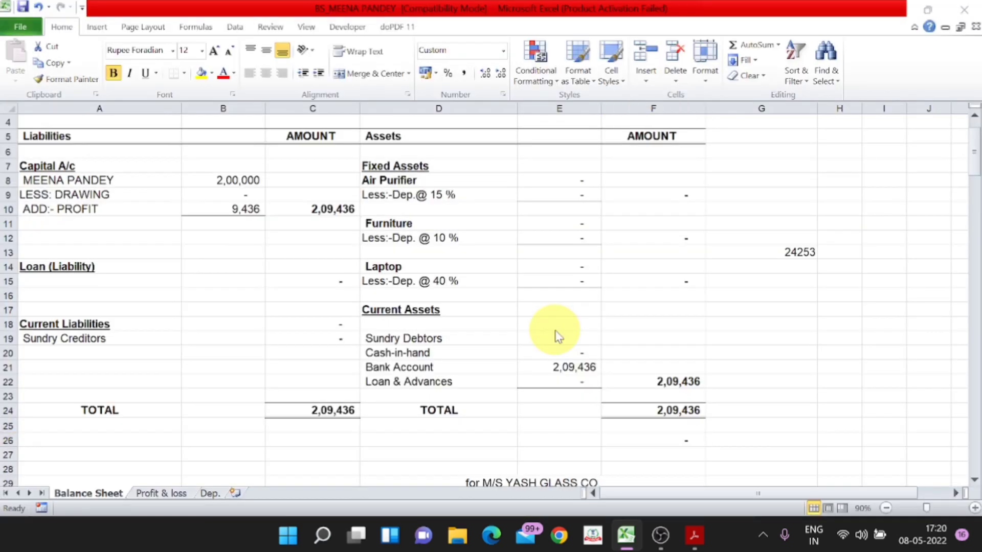
left_click_drag(511, 198, 440, 198)
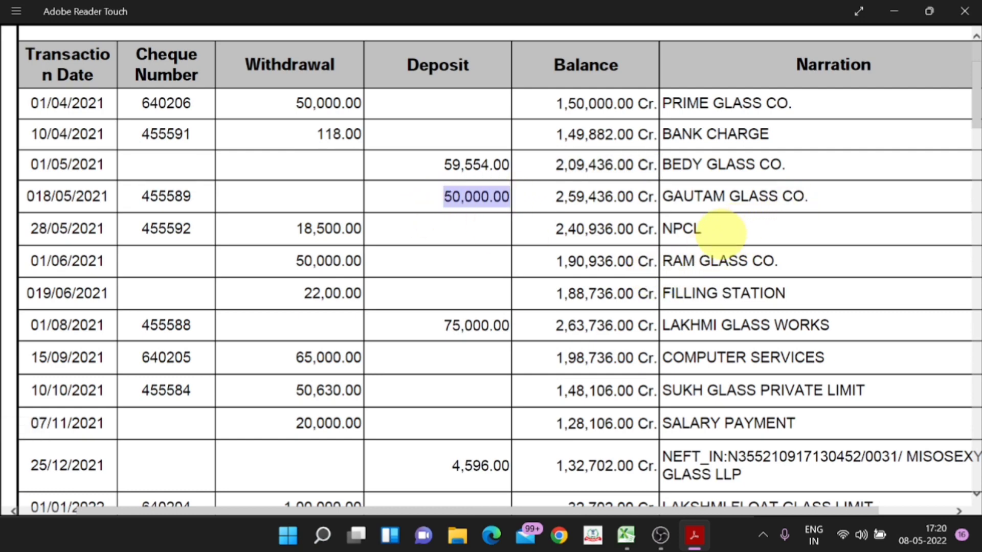
key("alt+Tab")
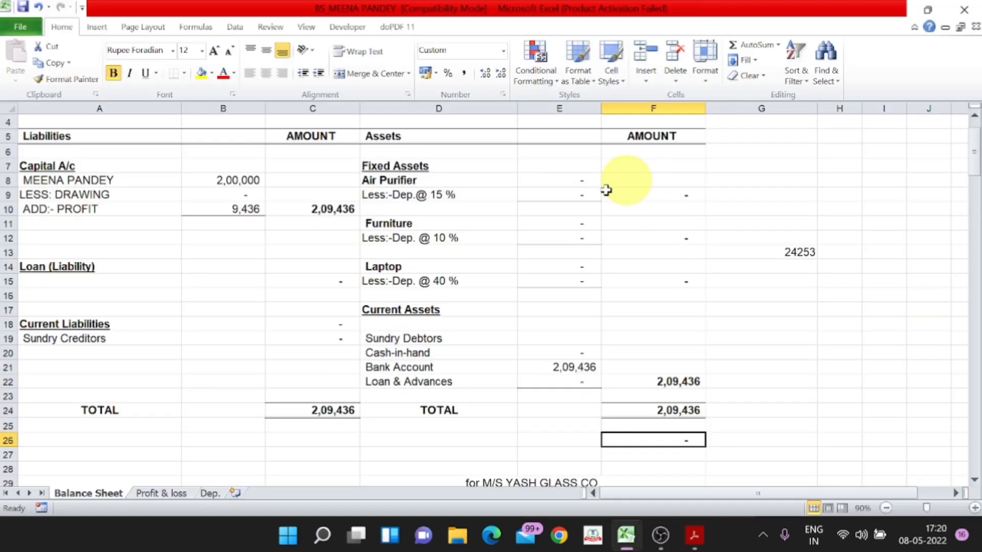
left_click(163, 493)
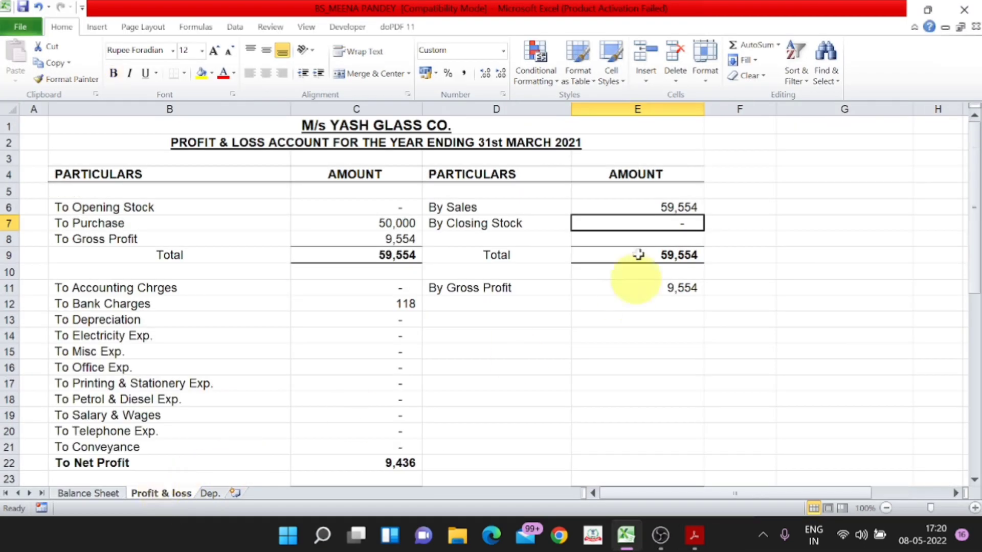
left_click(646, 205)
key("F2")
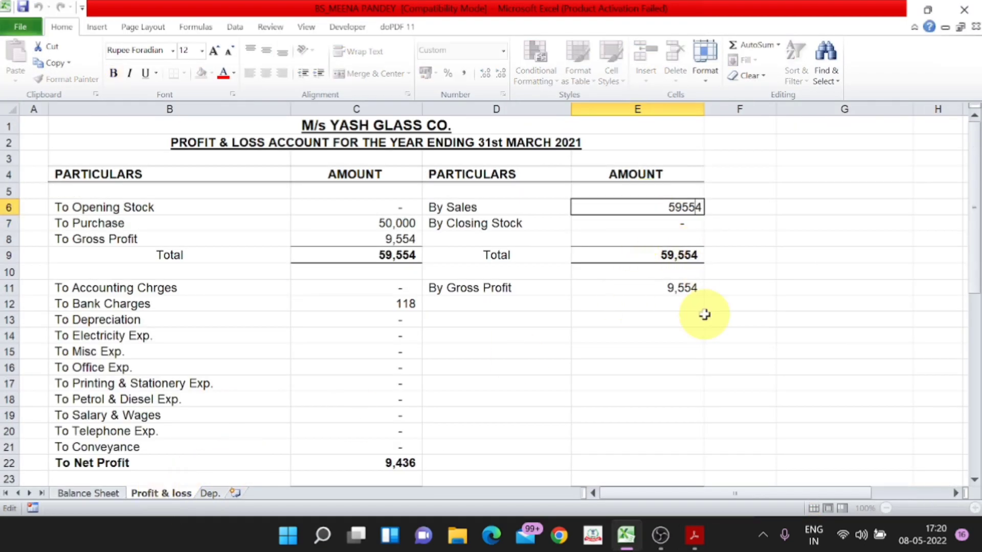
key("Home")
type("-")
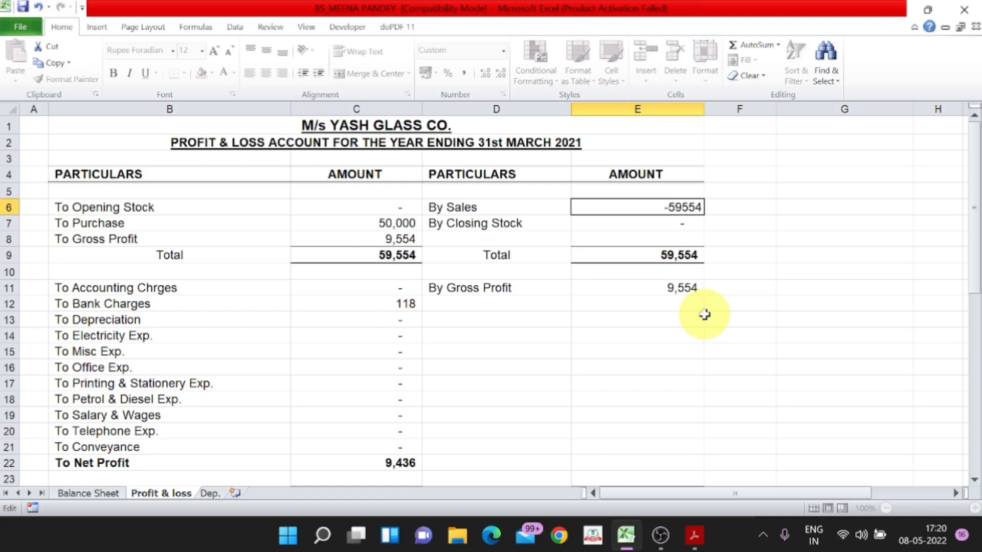
key("BackSpace")
type("=")
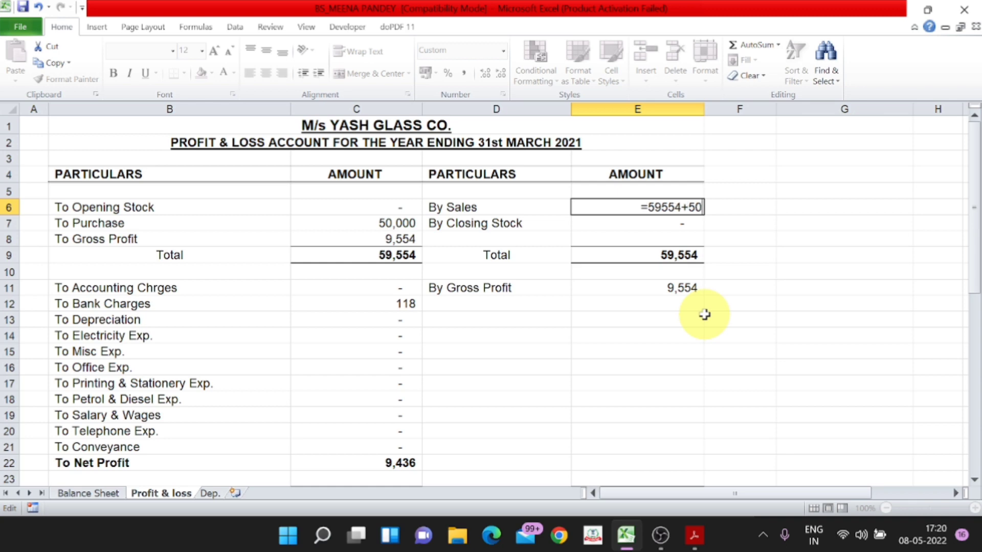
key("Return")
key("ctrl+Page_Up")
key("F2")
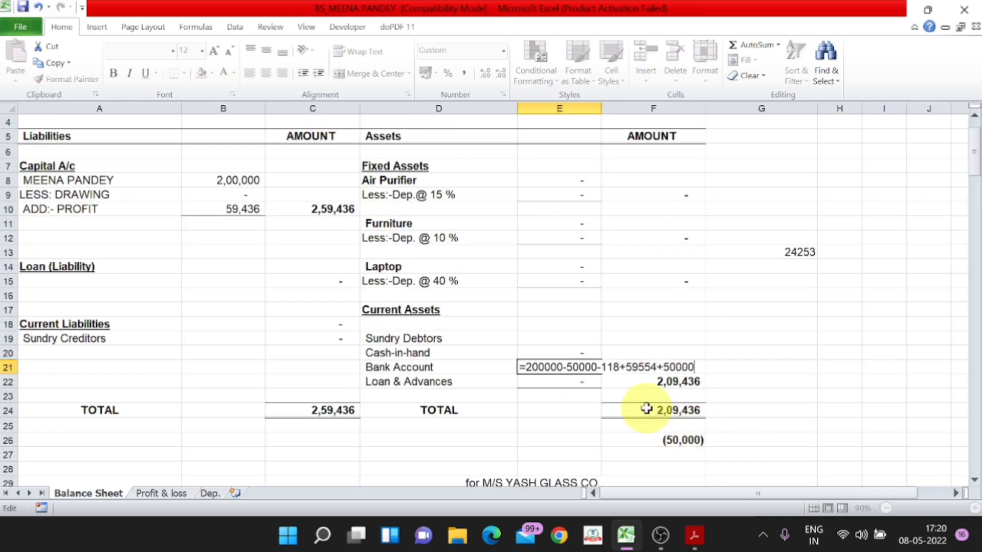
key("alt+Tab")
left_click(538, 288)
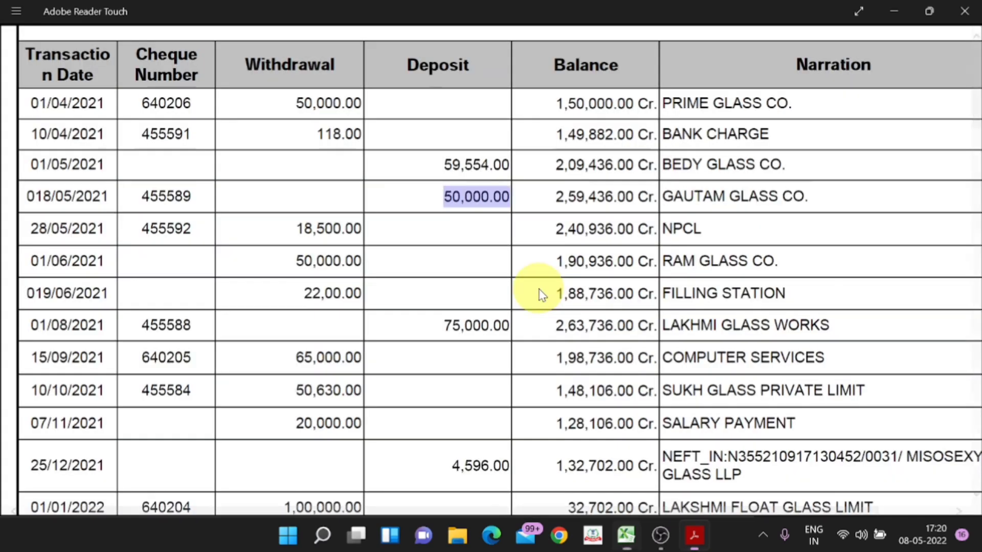
key("alt+Tab")
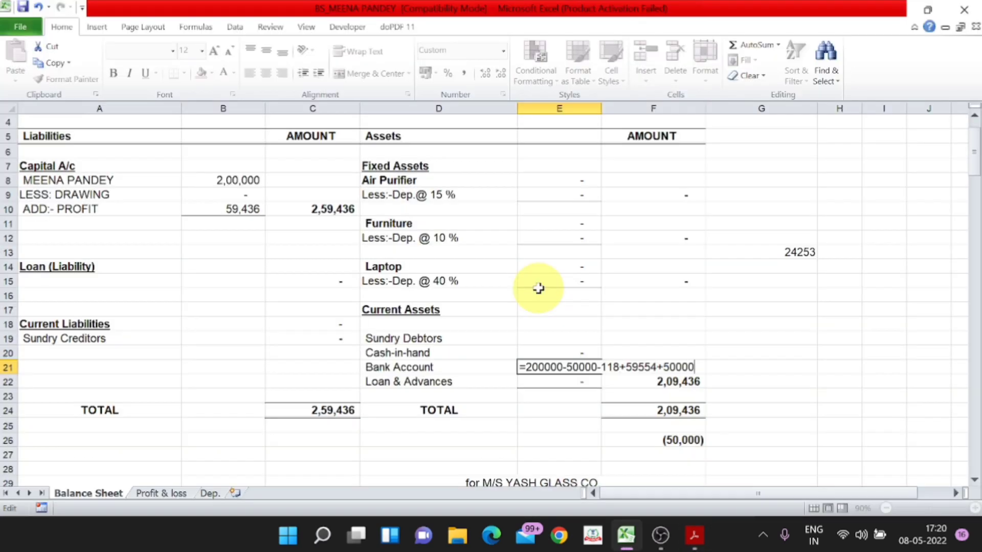
key("Return")
Enter the NPCL withdrawal of 18500 from the bank statement as To Electricity Exp. in the profit and loss account
key("alt+Tab")
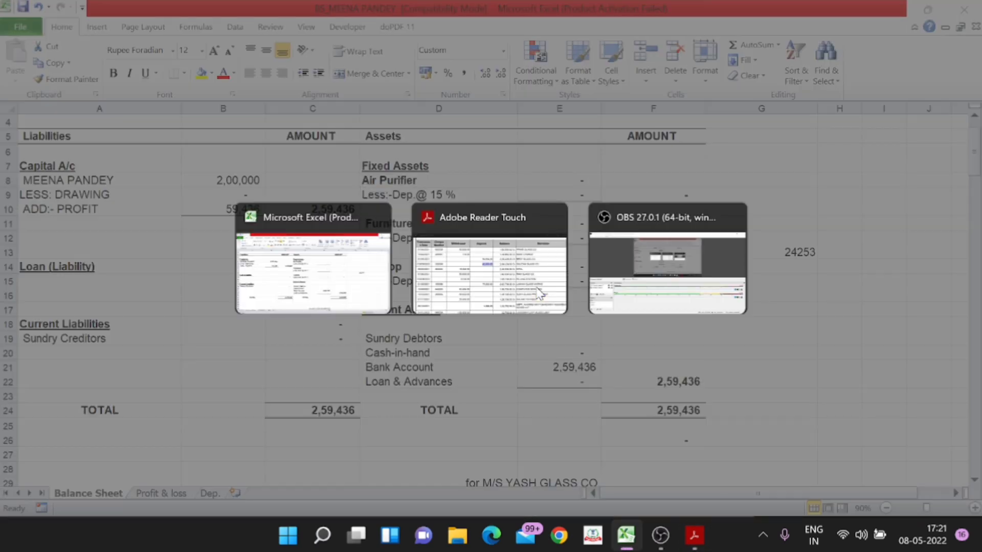
key("alt+Tab")
key("alt+Tab")
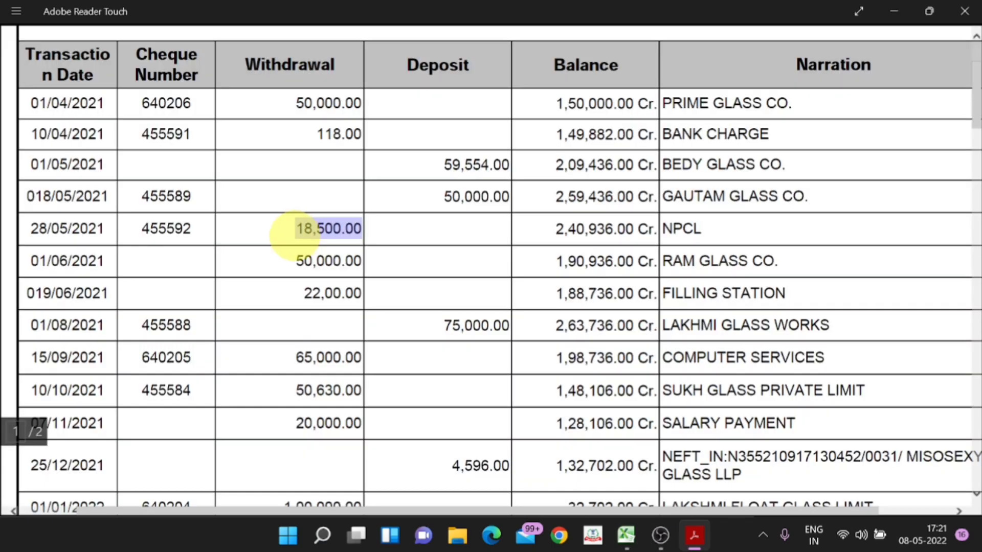
left_click_drag(701, 228, 661, 229)
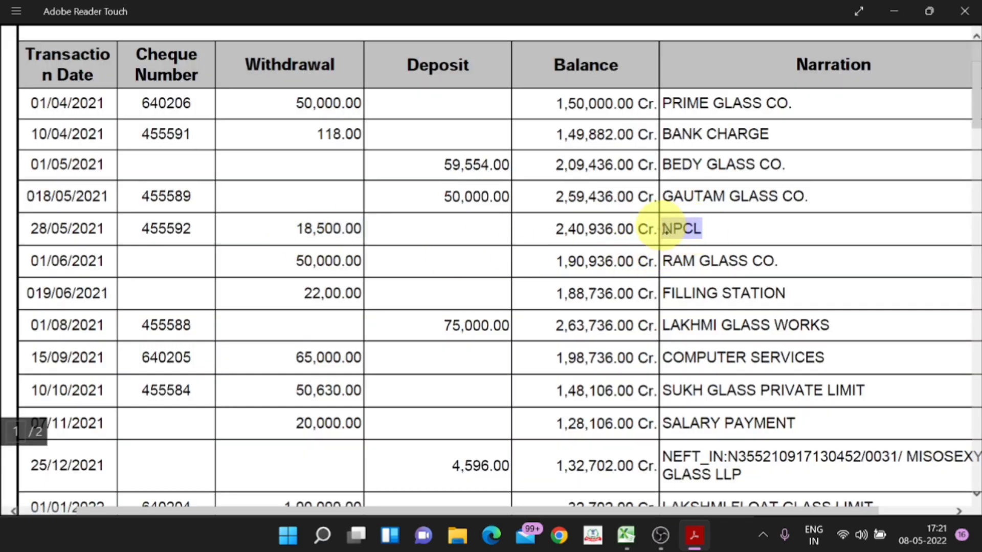
key("alt+Tab")
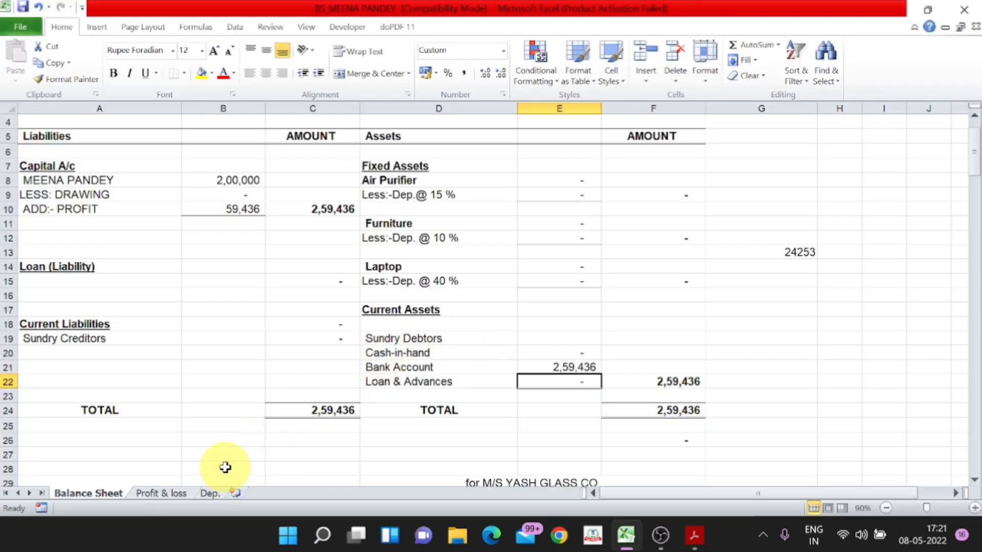
left_click(163, 493)
left_click(146, 339)
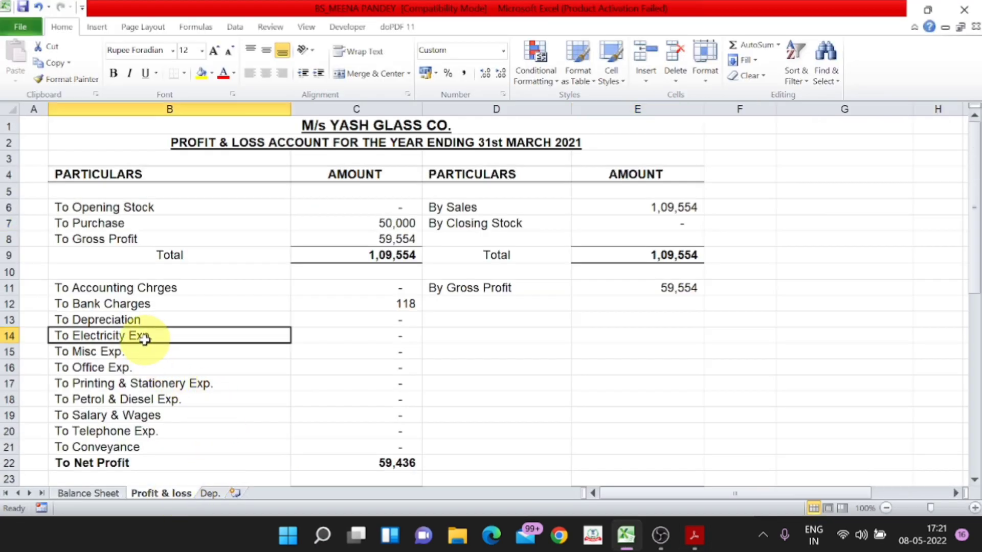
key("Right")
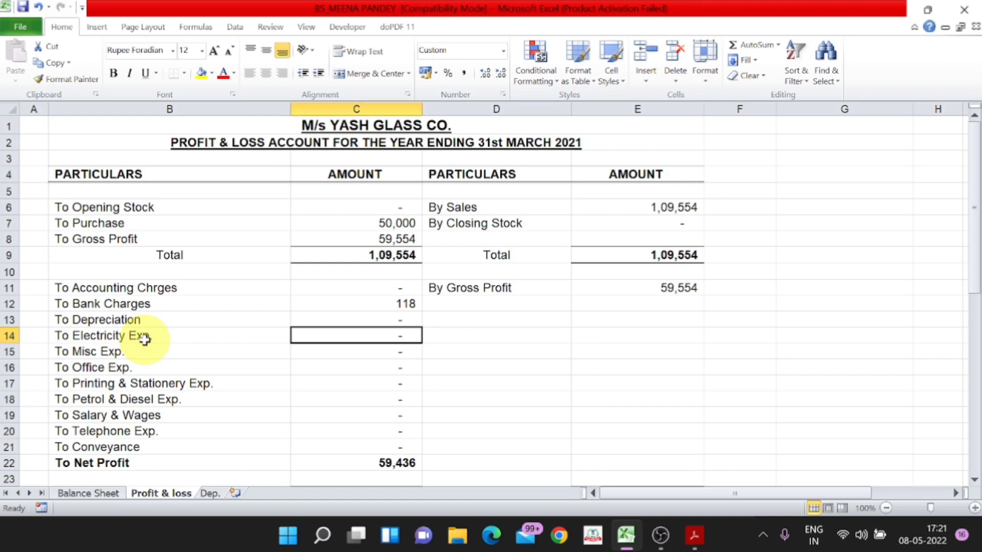
key("alt+Tab")
left_click(440, 276)
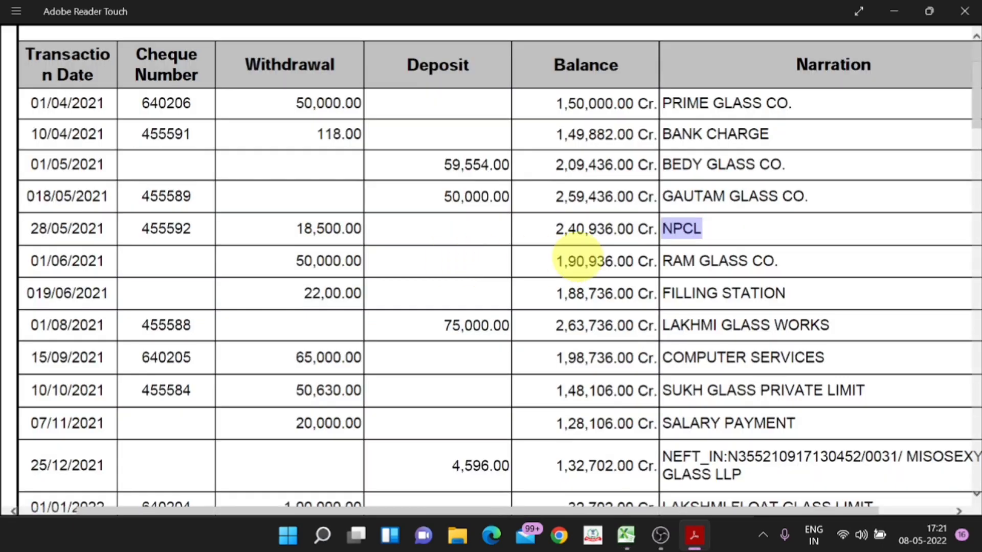
left_click_drag(360, 228, 276, 235)
key("alt+Tab")
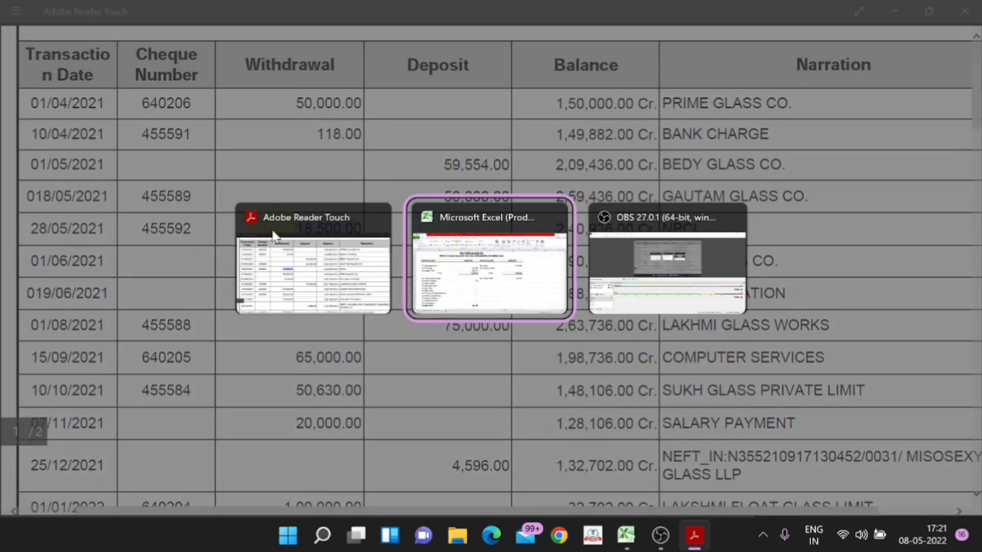
type("18,")
type("500")
key("Return")
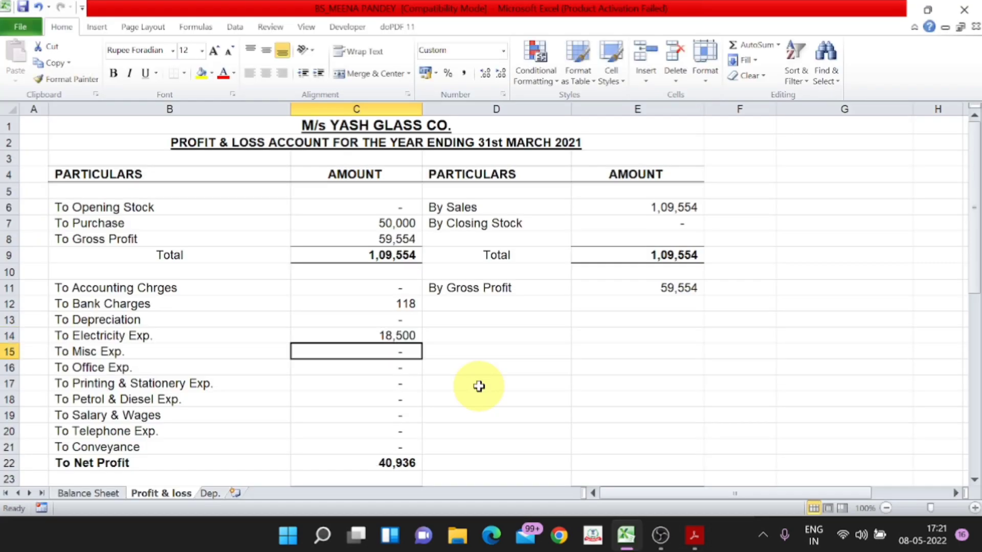
left_click(84, 493)
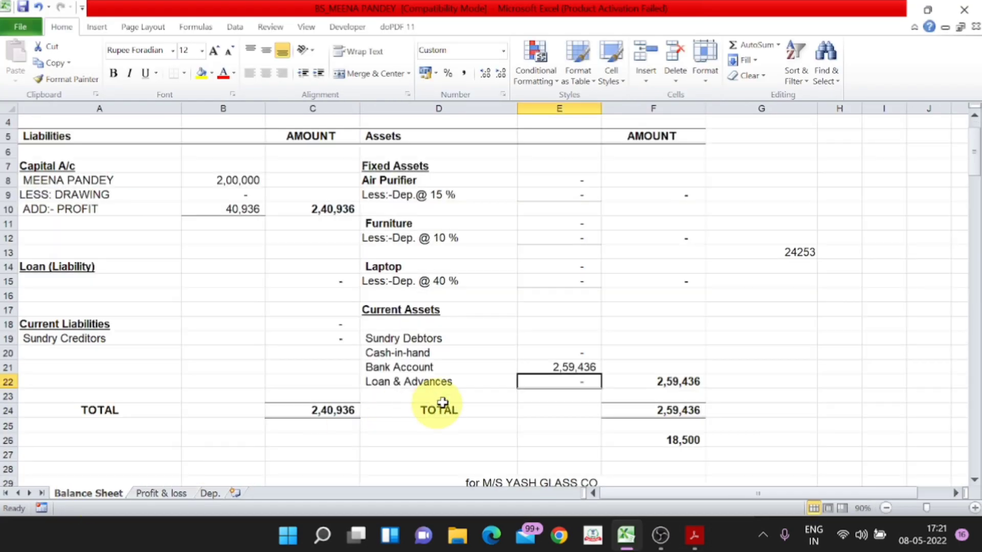
double_click(537, 367)
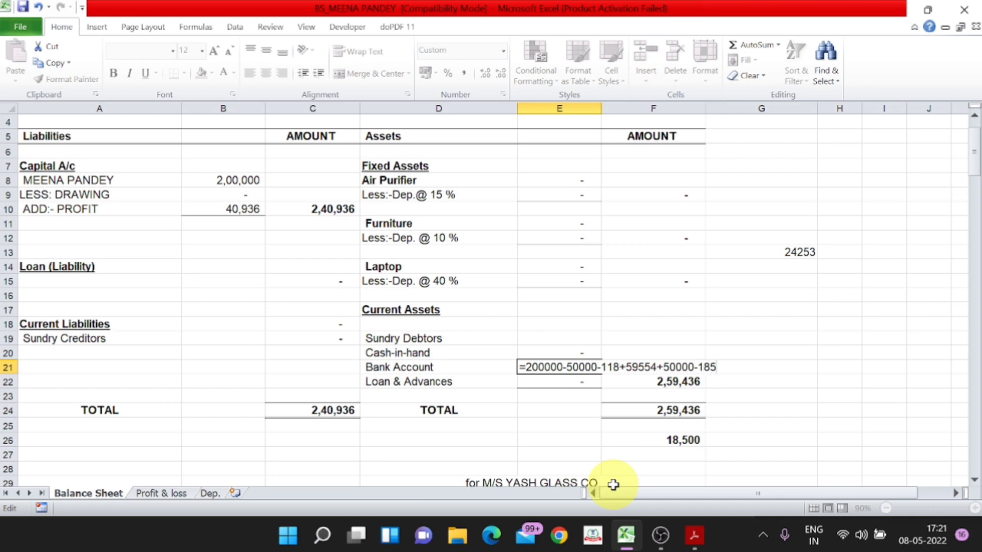
key("Return")
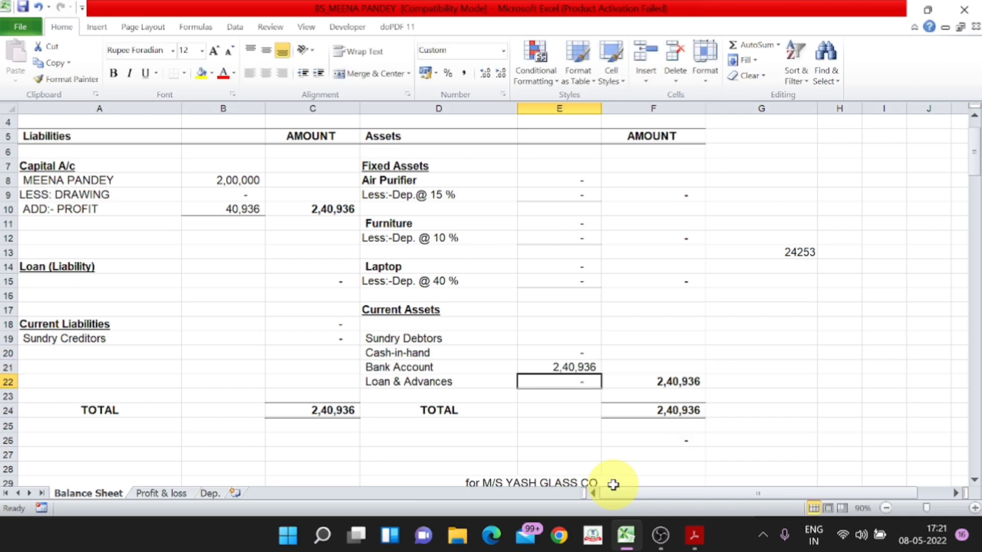
Add the RAM GLASS CO. withdrawal from the bank statement to To Purchase in the profit and loss account with the formula =50000+50000
key("alt+Tab")
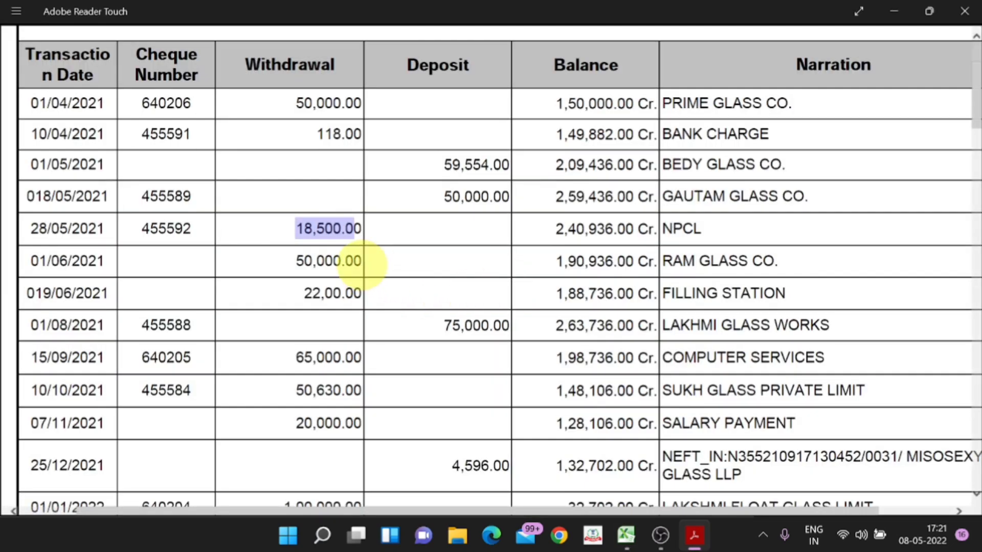
left_click_drag(362, 262, 294, 260)
left_click_drag(777, 260, 665, 260)
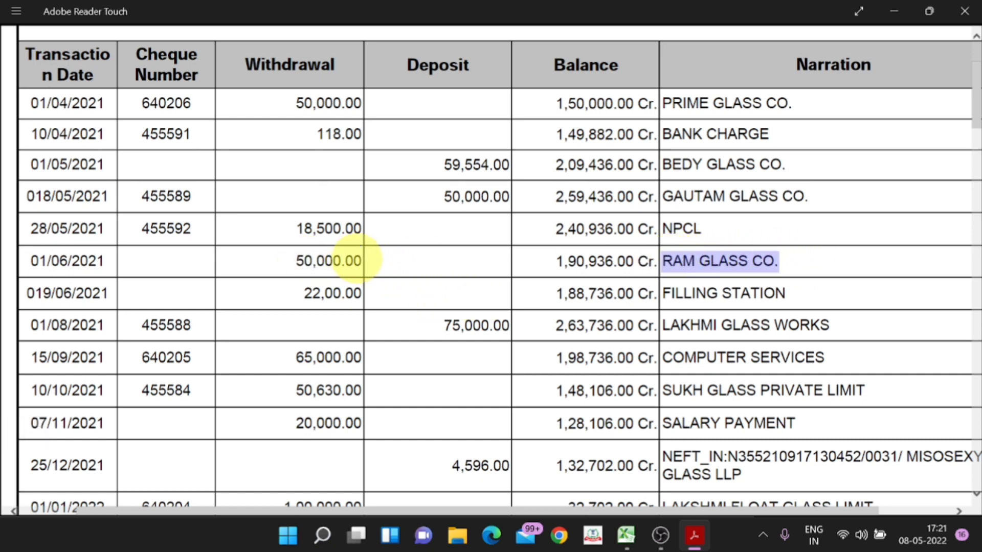
left_click_drag(356, 259, 299, 261)
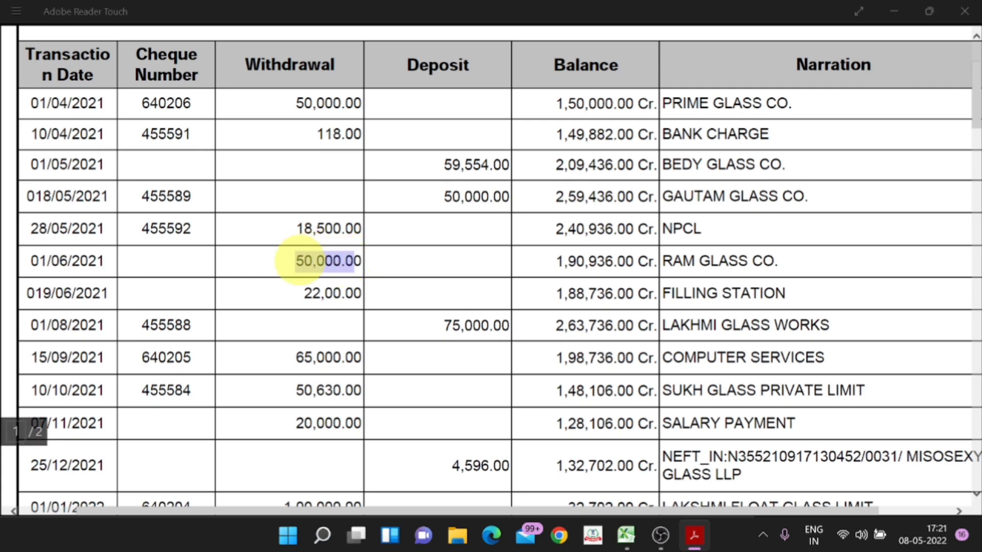
key("alt+Tab")
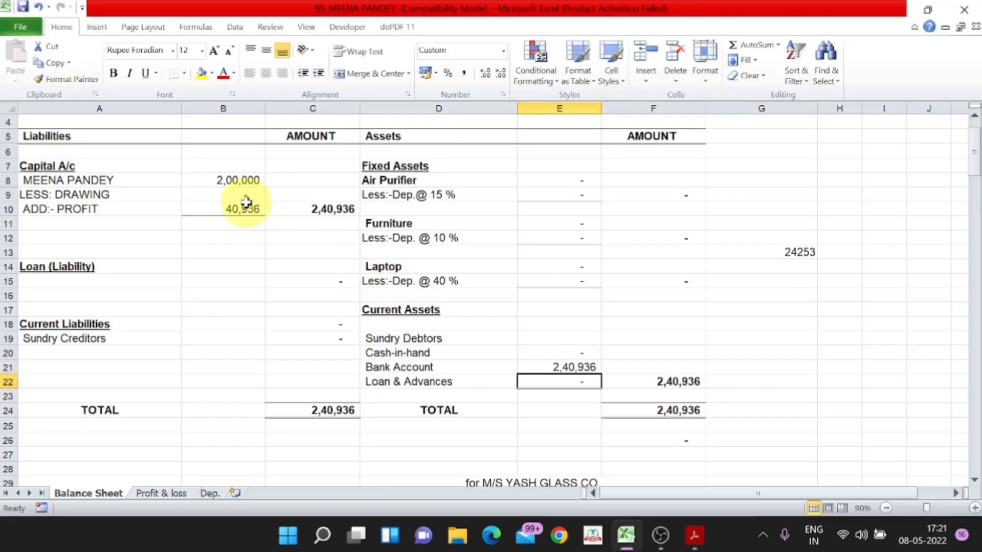
left_click(163, 494)
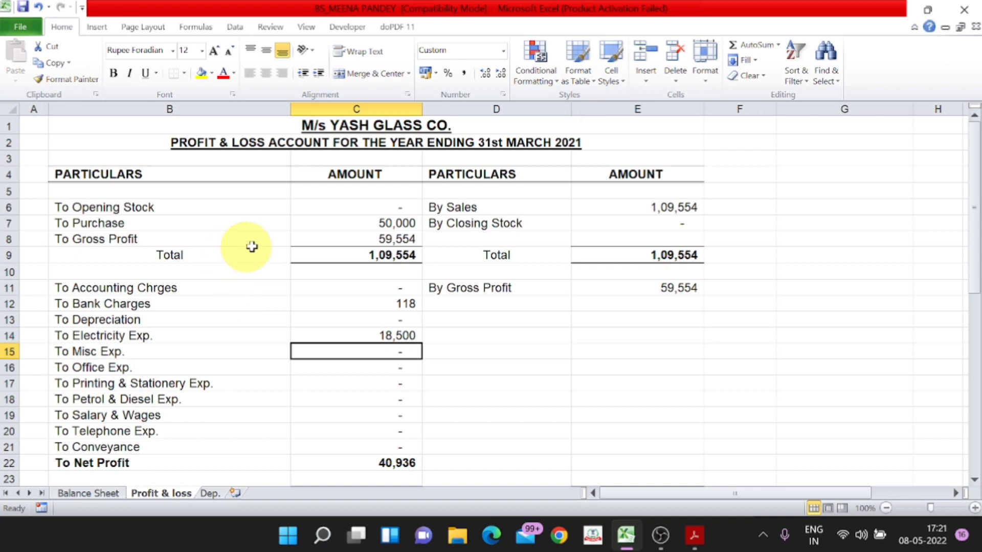
left_click(369, 223)
key("F2")
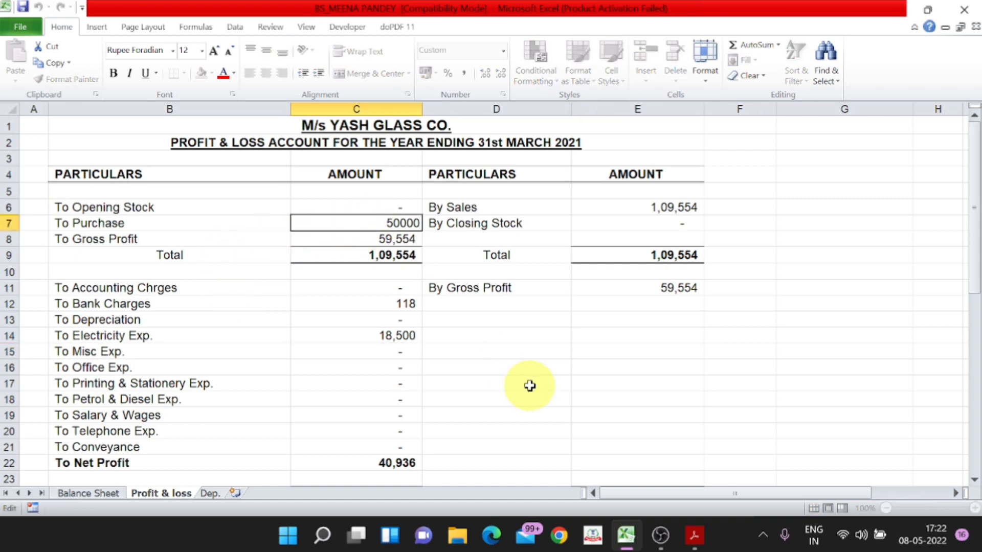
key("Home")
type("=")
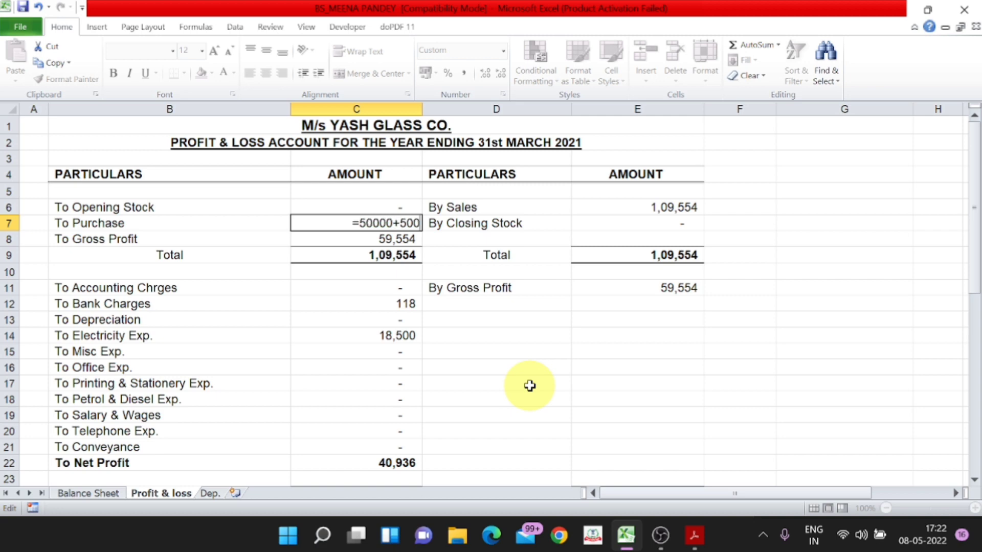
type("+50000")
key("Return")
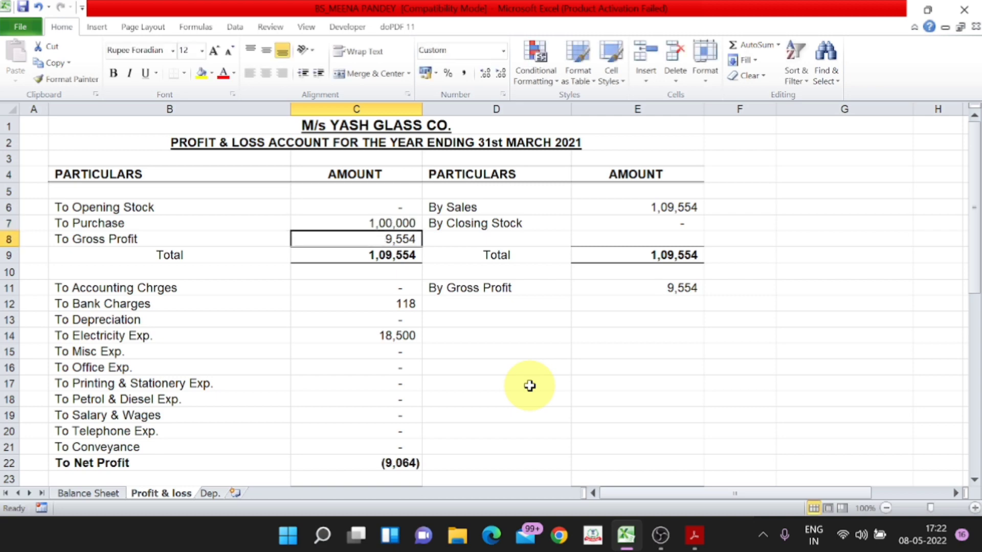
left_click(97, 492)
left_click(566, 366)
key("F2")
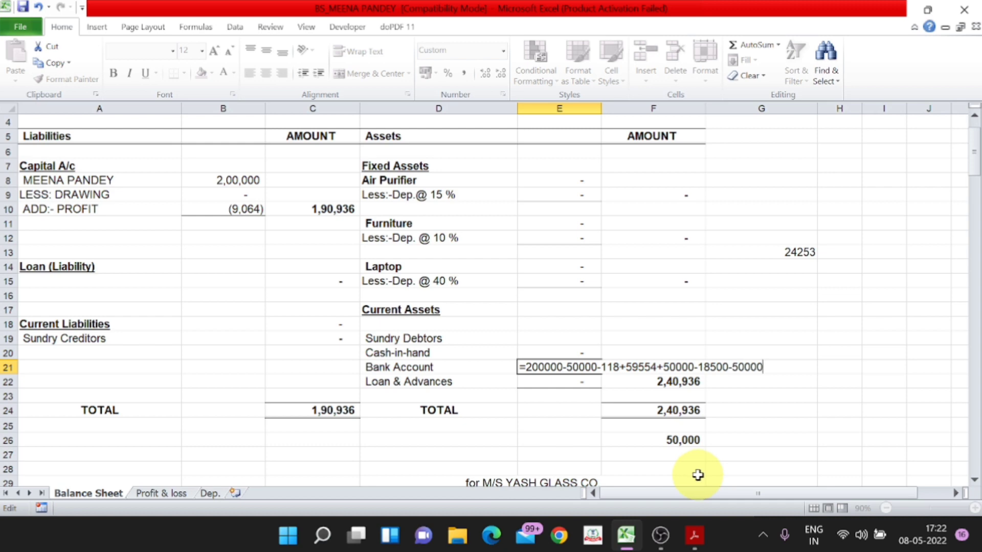
key("Return")
Enter the FILLING STATION withdrawal of 2200 from the bank statement as To Petrol & Diesel Exp. in the profit and loss account
left_click(694, 536)
left_click_drag(362, 293, 294, 293)
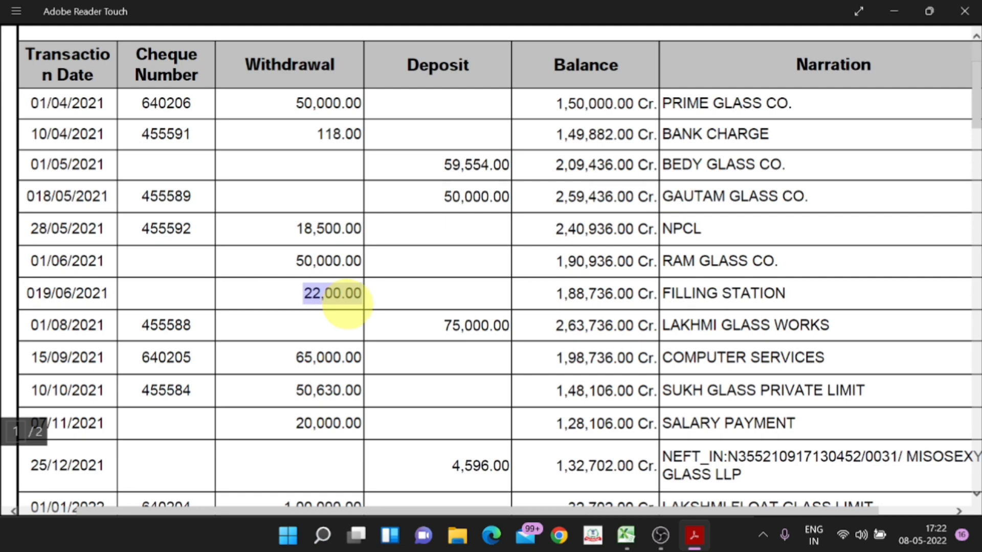
left_click_drag(810, 292, 661, 294)
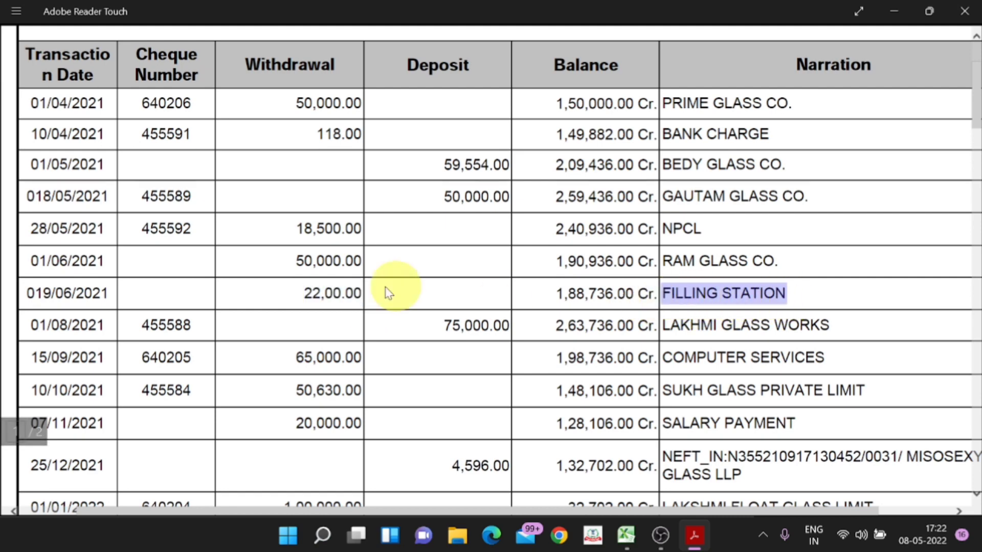
key("alt+Tab")
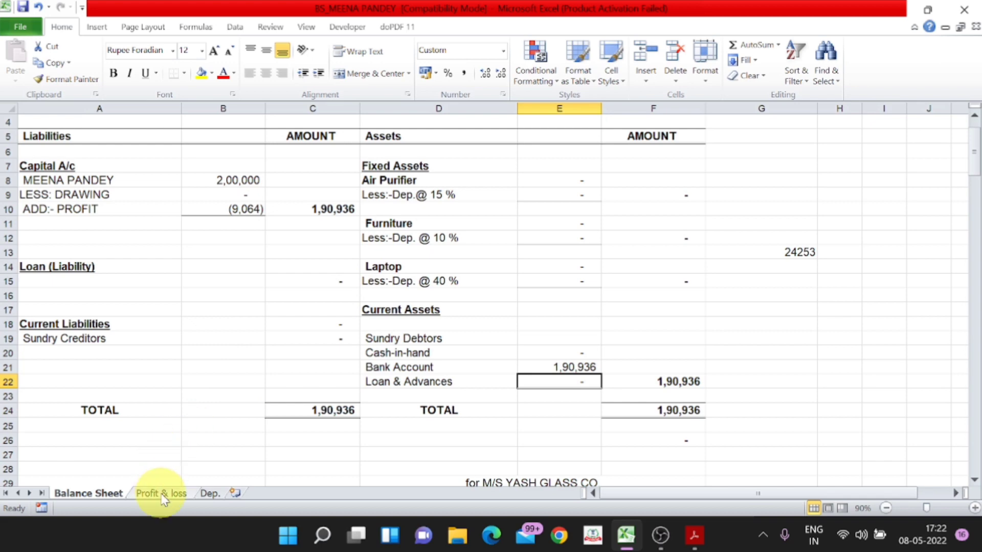
left_click(161, 493)
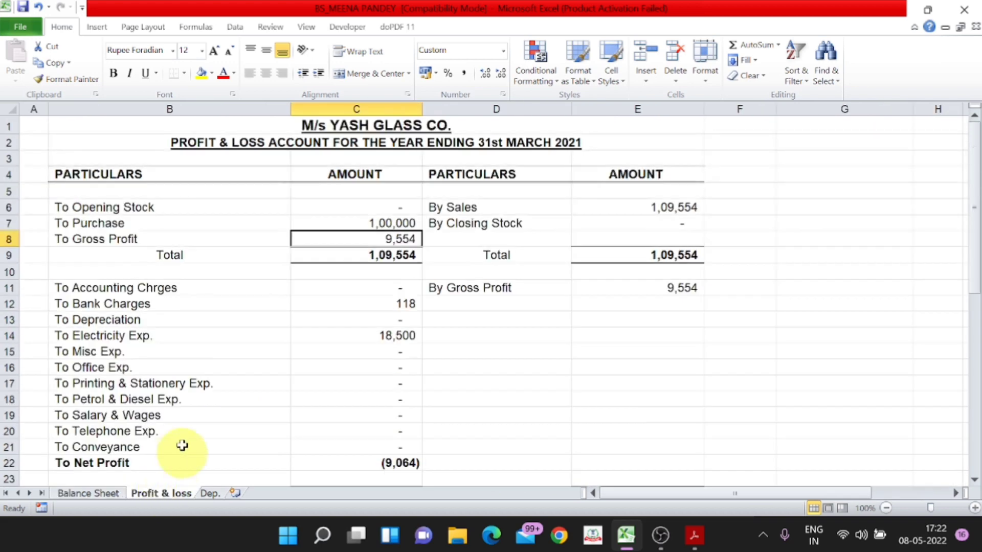
left_click(153, 400)
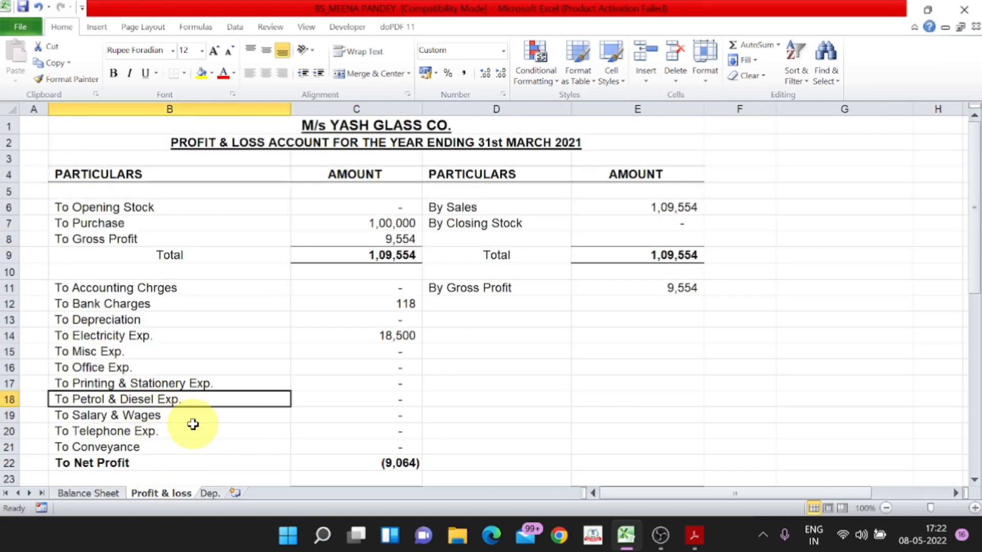
key("Right")
type("2")
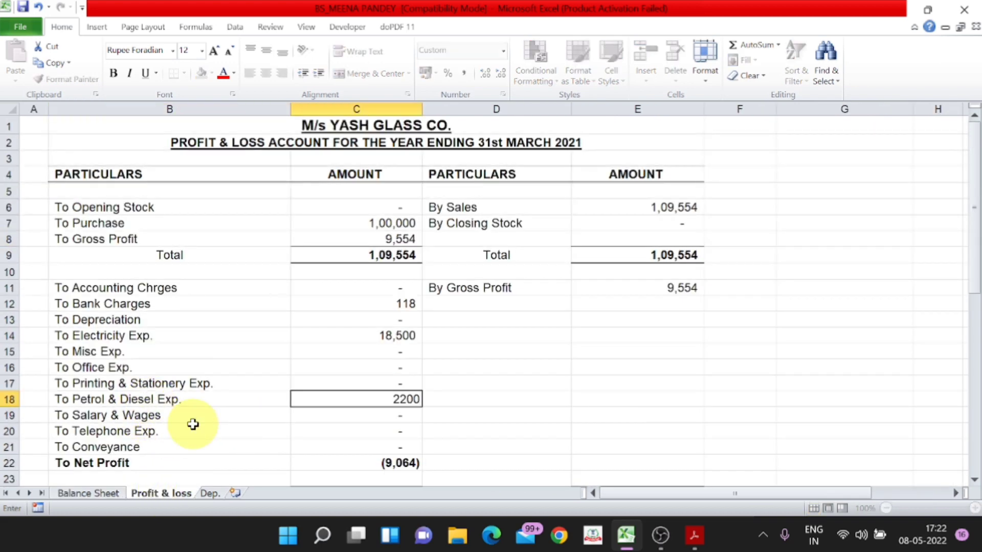
key("Return")
left_click(77, 494)
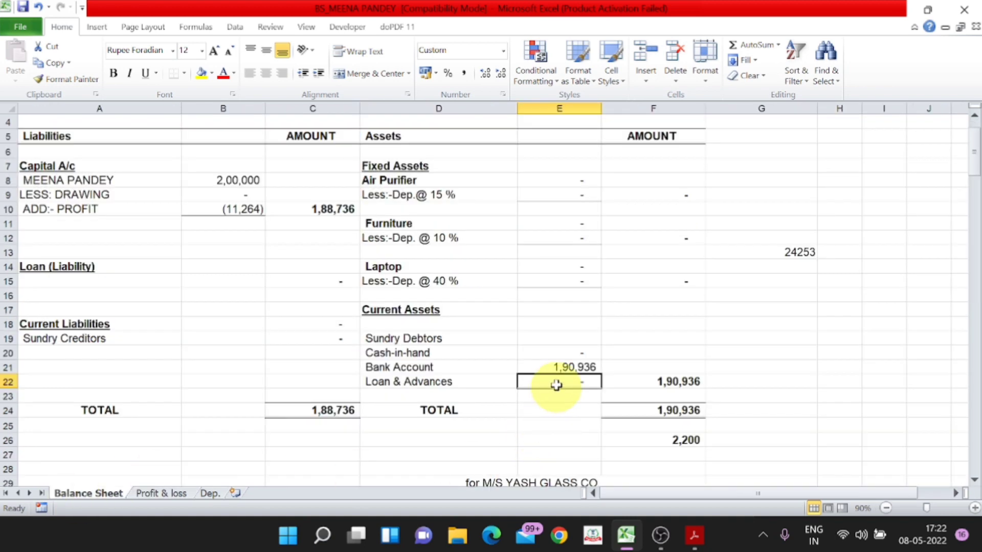
key("Up")
key("F2")
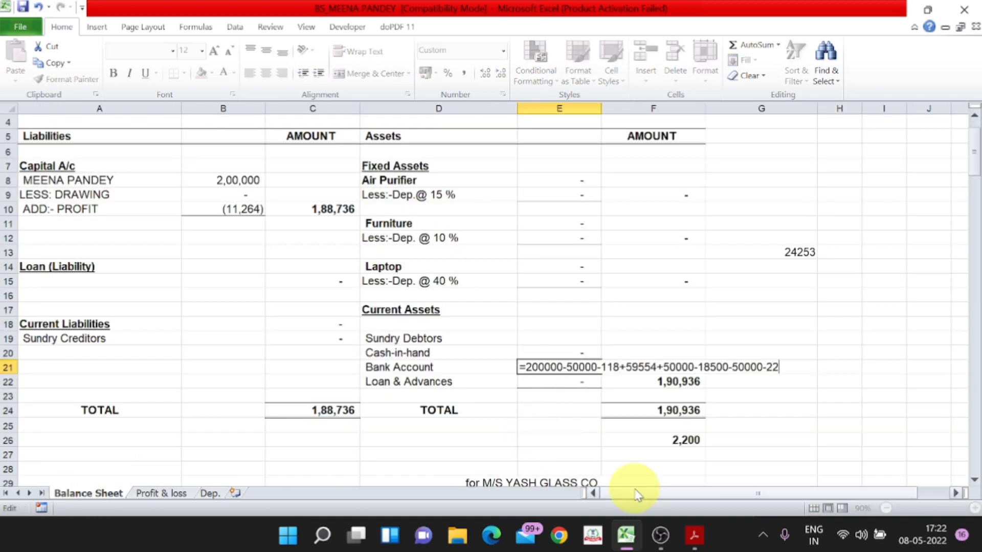
key("Return")
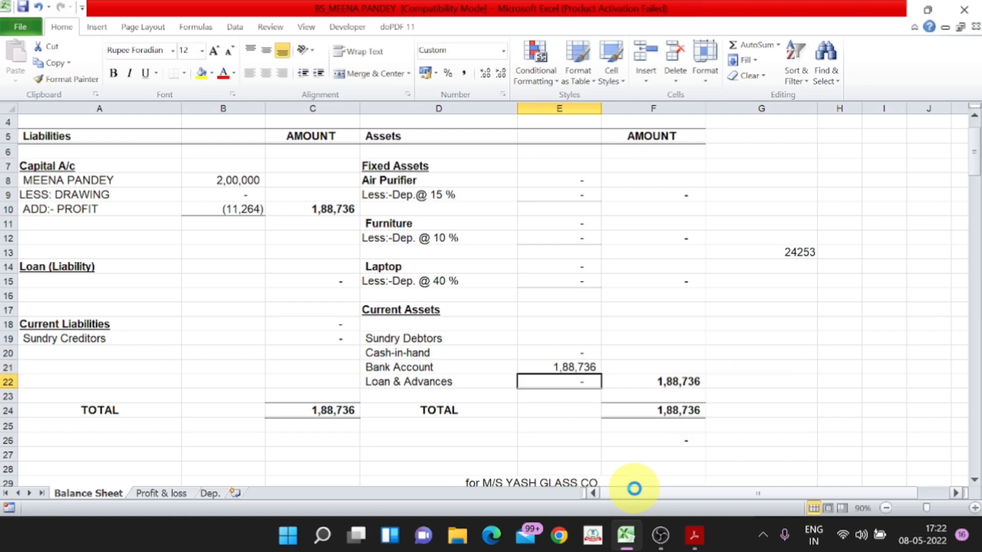
Add the LAKHMI GLASS WORKS deposit from the bank statement to By Sales in the profit and loss account with the formula =59554+50000+75000
key("alt+Tab")
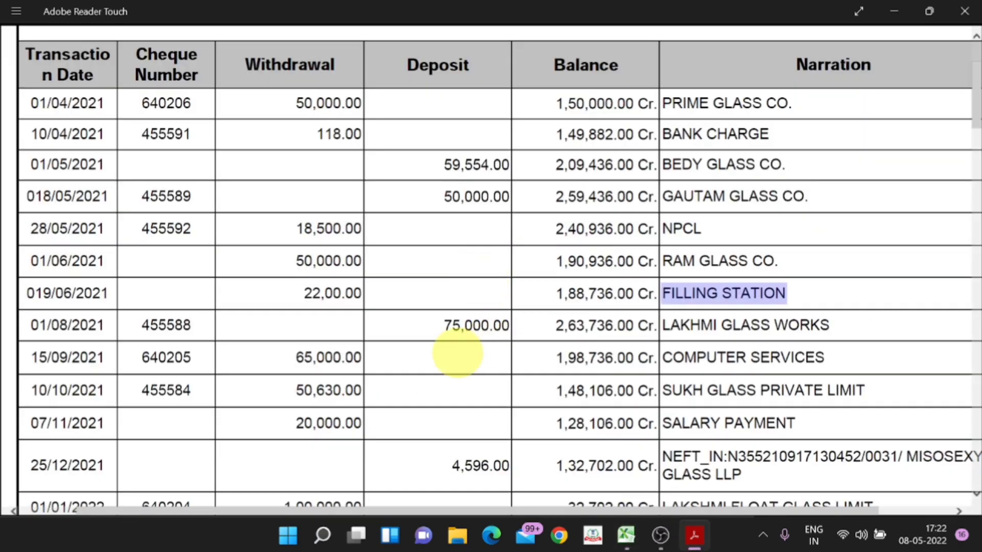
left_click_drag(508, 324, 433, 325)
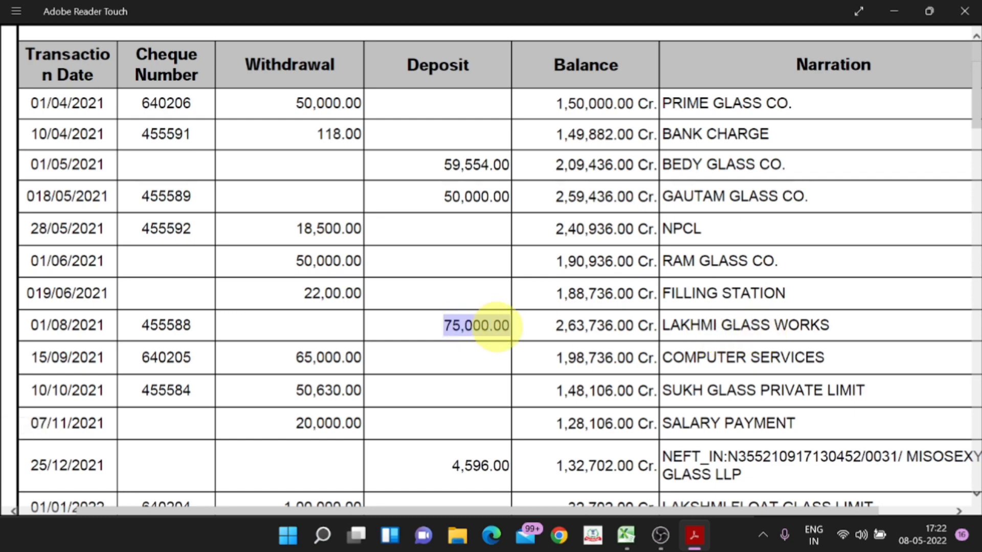
key("alt+Tab")
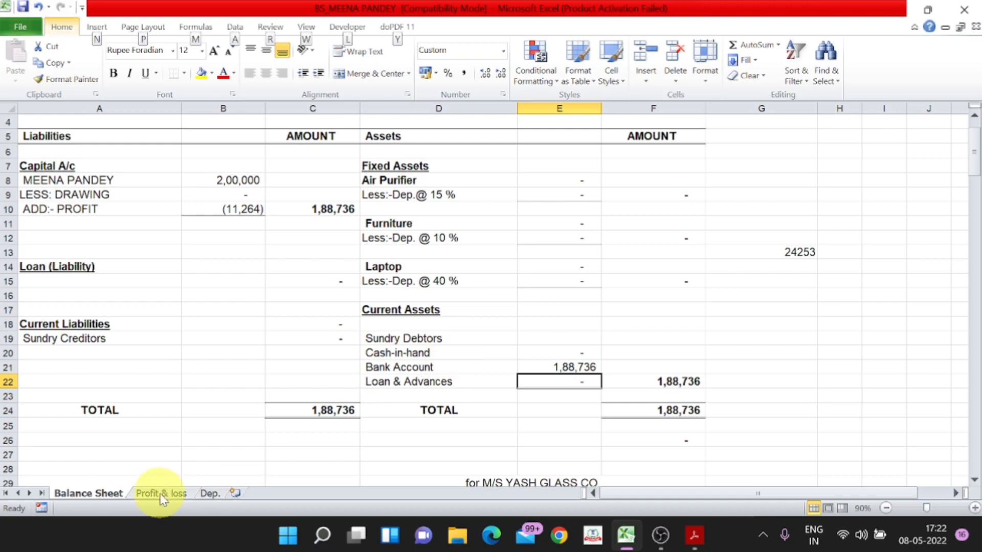
left_click(162, 497)
left_click(669, 211)
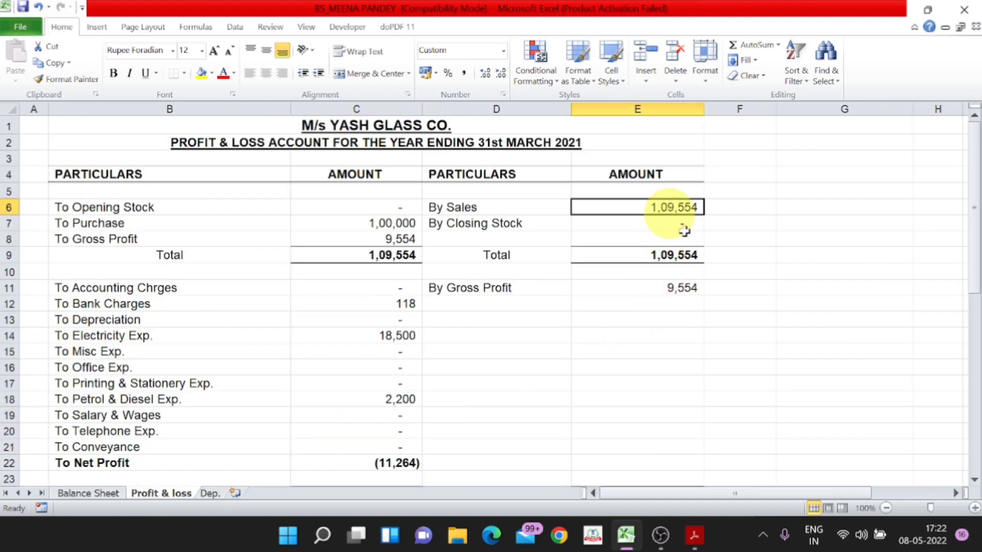
key("F2")
type("+50000+")
key("alt+Tab")
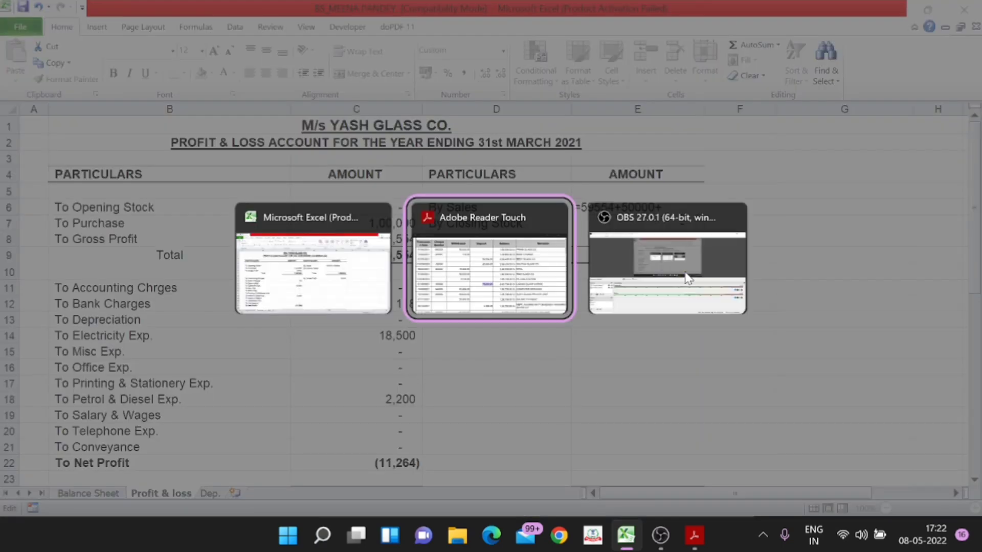
key("alt+Tab")
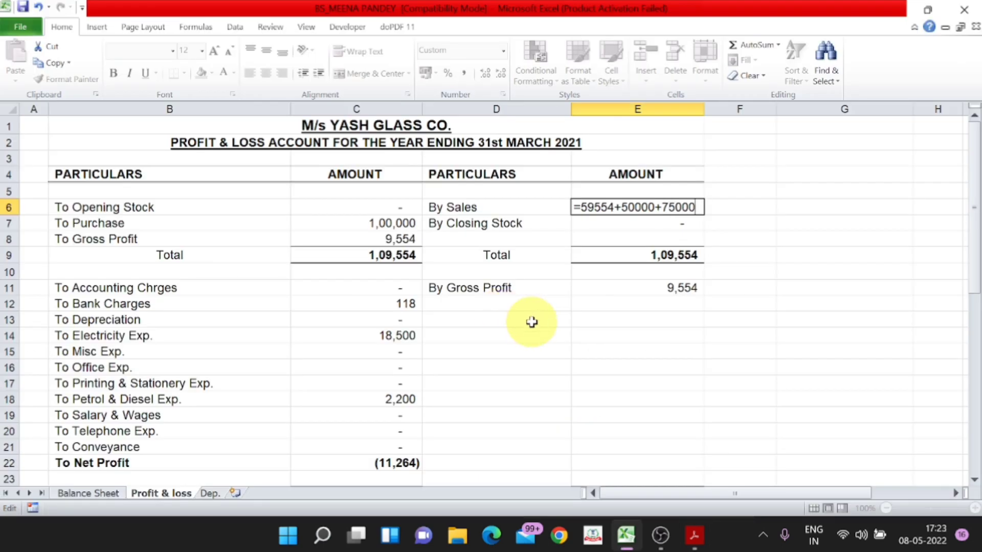
key("Return")
left_click(102, 493)
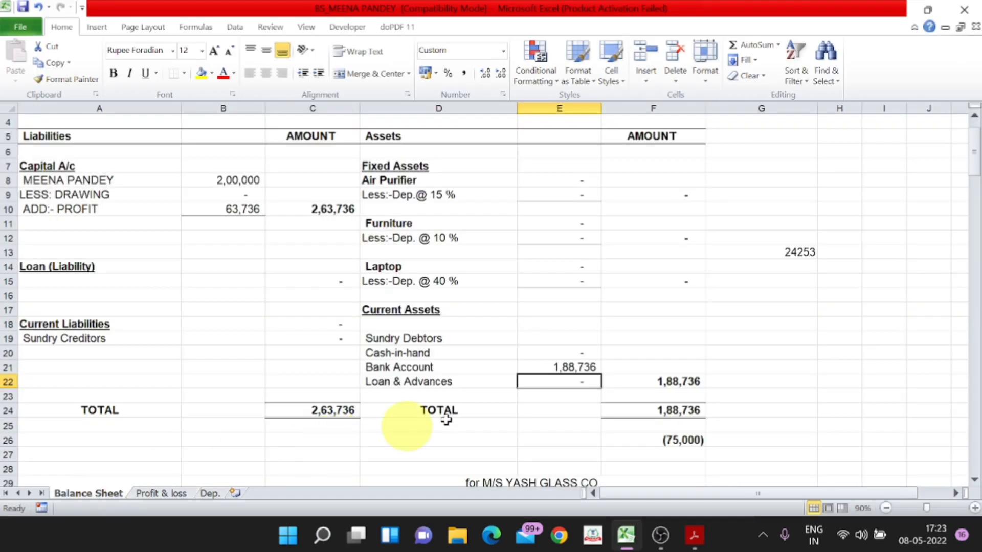
left_click(580, 367)
key("F2")
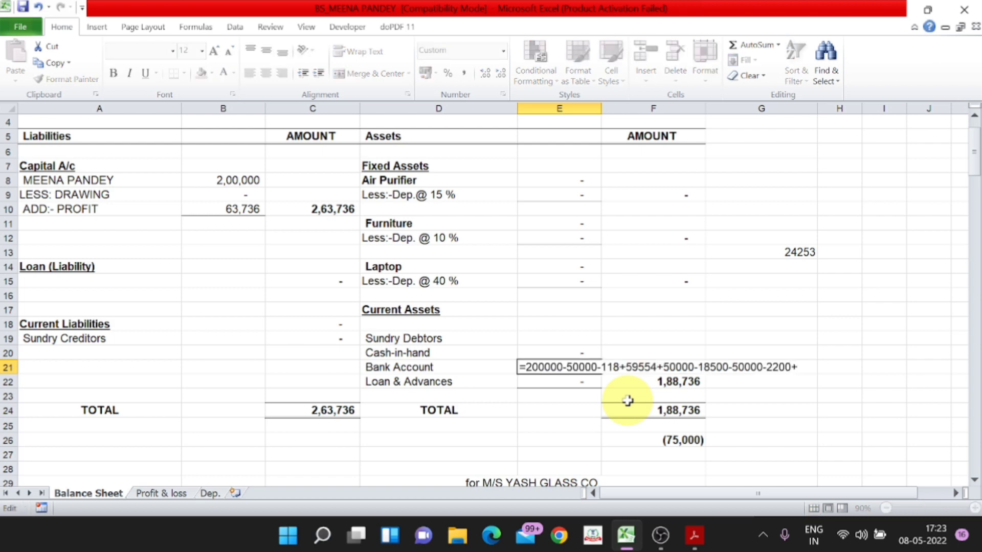
key("alt+Tab")
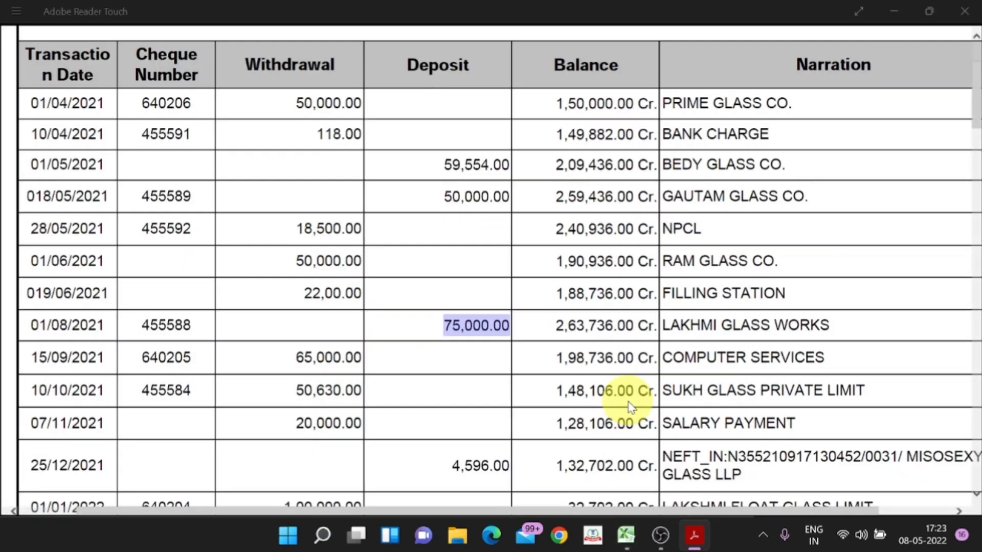
key("alt+Tab")
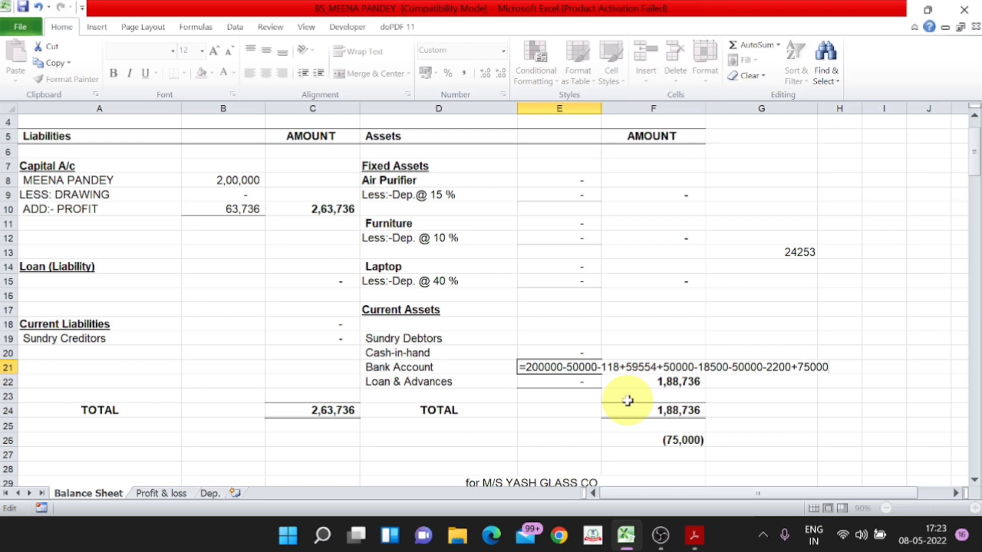
type("+75000")
key("Return")
Enter the COMPUTER SERVICES withdrawal of 65,000 from the bank statement as the Laptop amount under Fixed Assets in the balance sheet
key("alt+Tab")
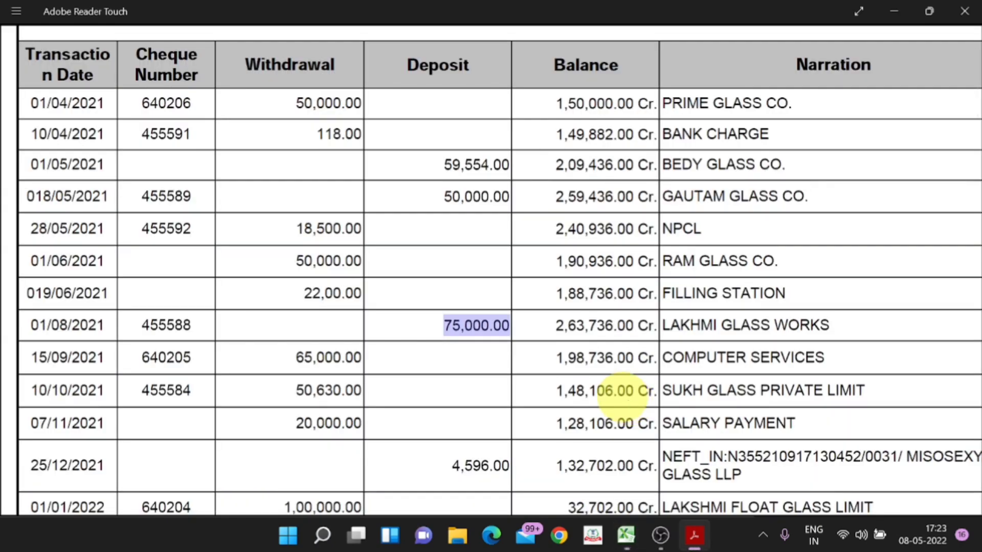
left_click_drag(363, 360, 299, 358)
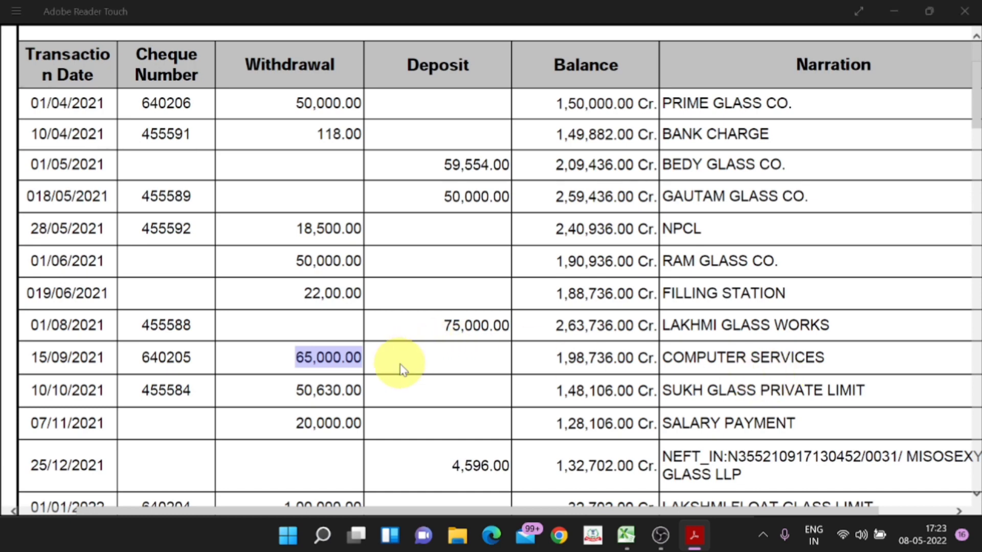
key("alt+Tab")
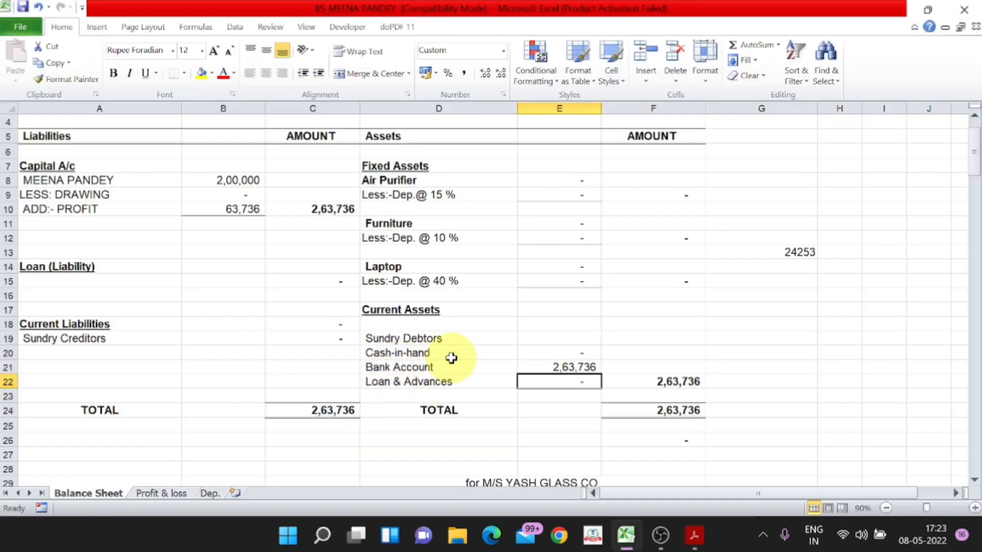
left_click(441, 268)
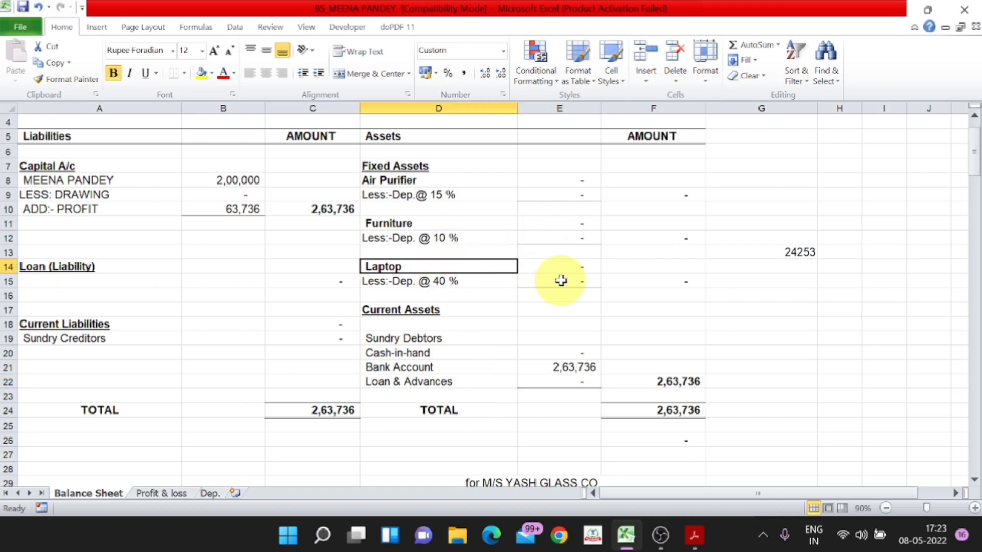
left_click(565, 265)
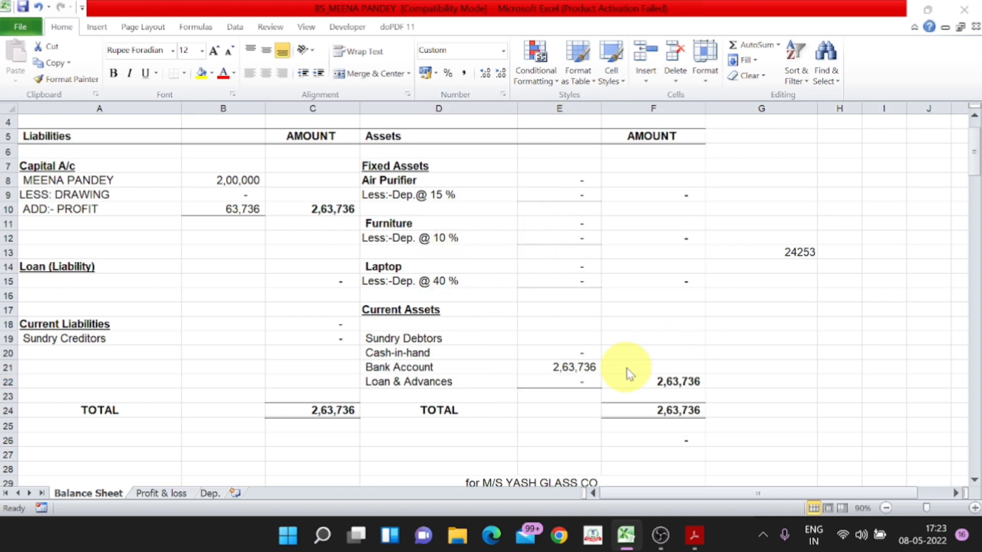
key("alt+Tab")
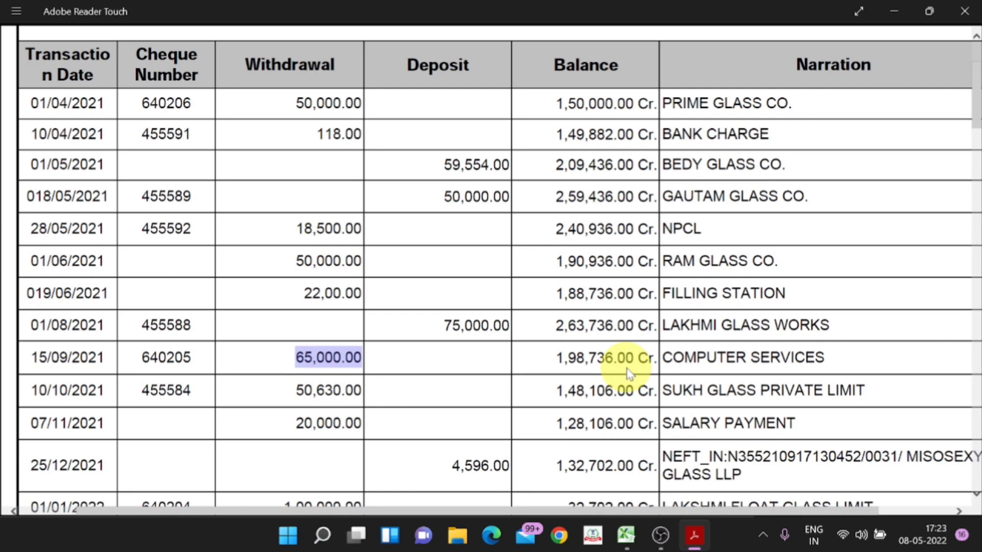
key("alt+Tab")
type("65")
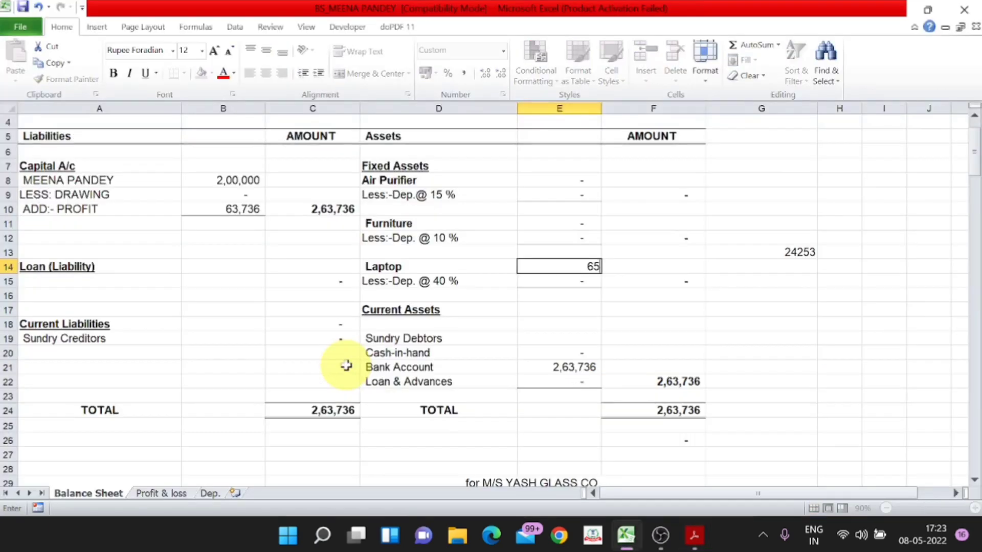
type(",000")
key("Return")
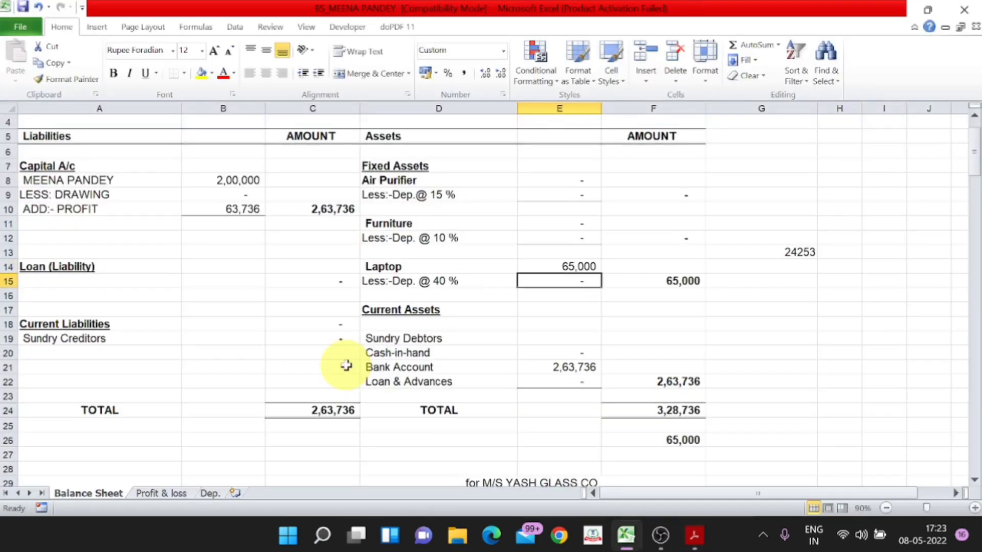
double_click(542, 368)
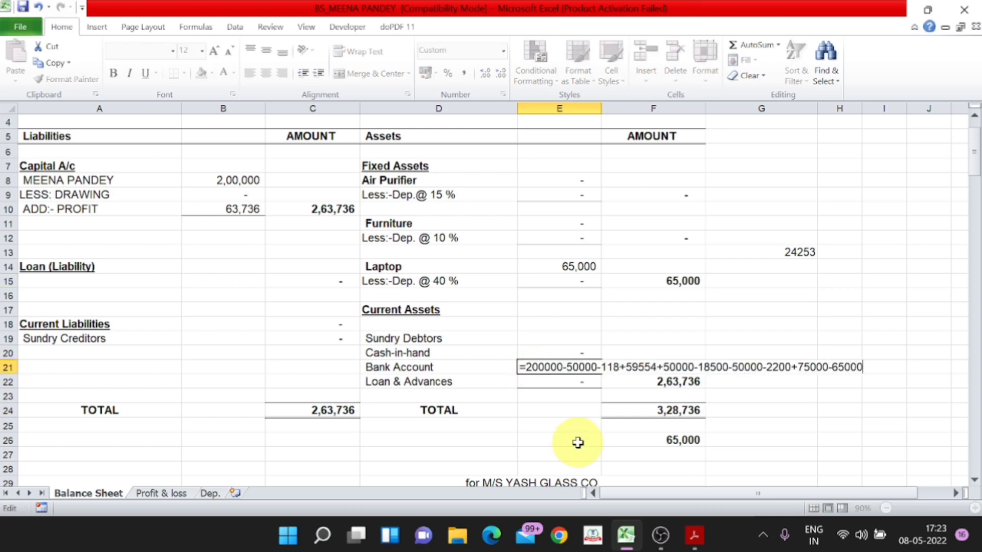
key("Return")
Add the SUKH GLASS PRIVATE LIMIT withdrawal from the bank statement to To Purchase in the profit and loss account with =50000+50000+50630
key("alt+Tab")
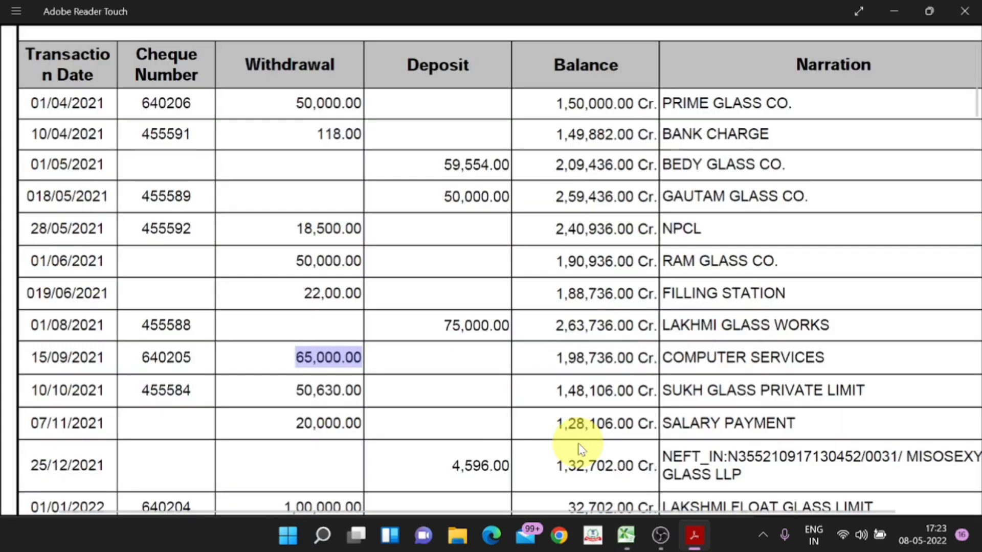
left_click(361, 391)
left_click_drag(361, 390, 289, 391)
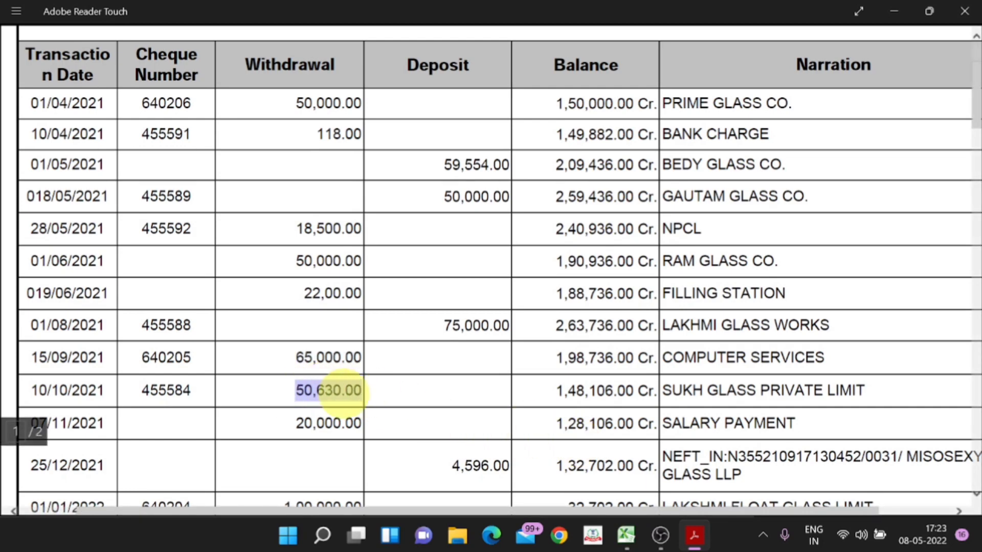
scroll(330, 391, "down", 2)
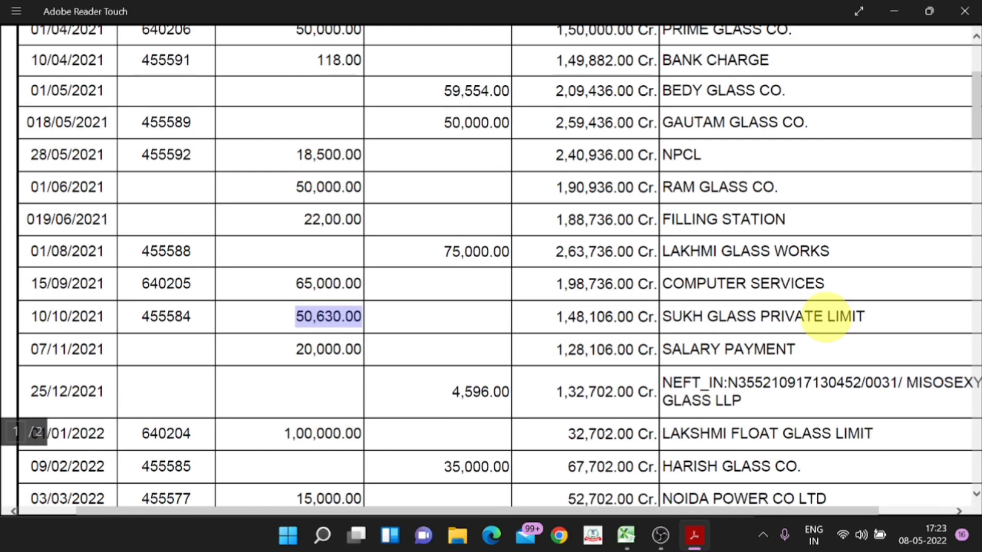
key("alt+Tab")
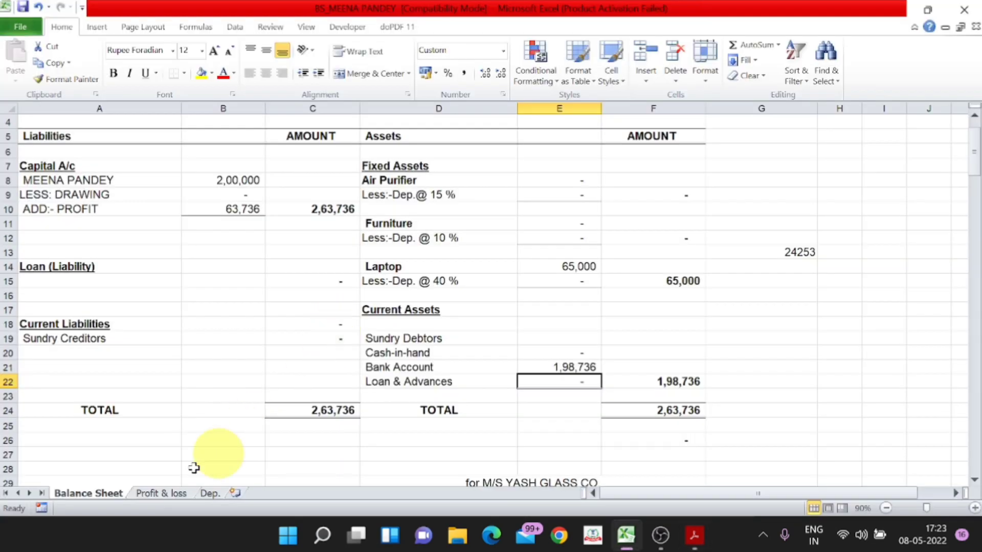
left_click(155, 494)
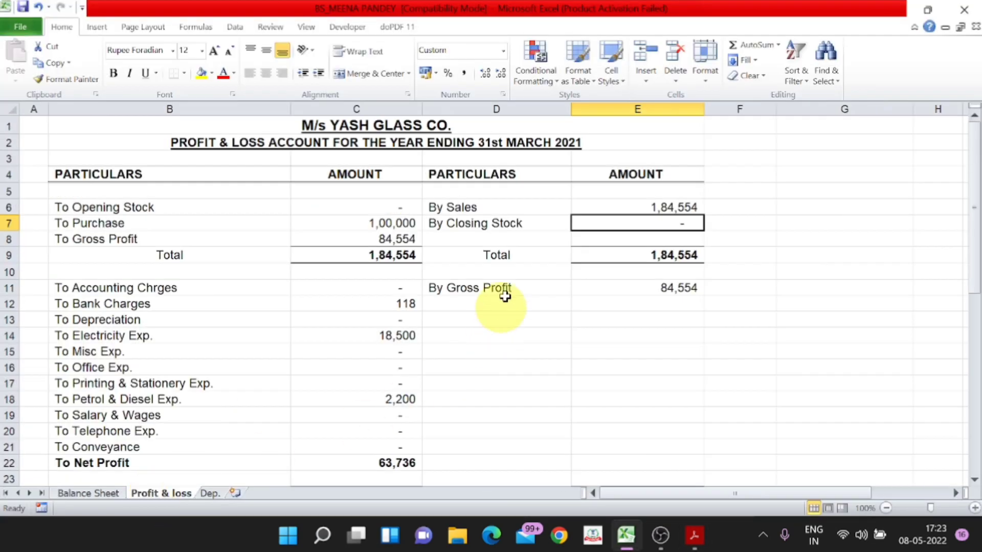
double_click(388, 223)
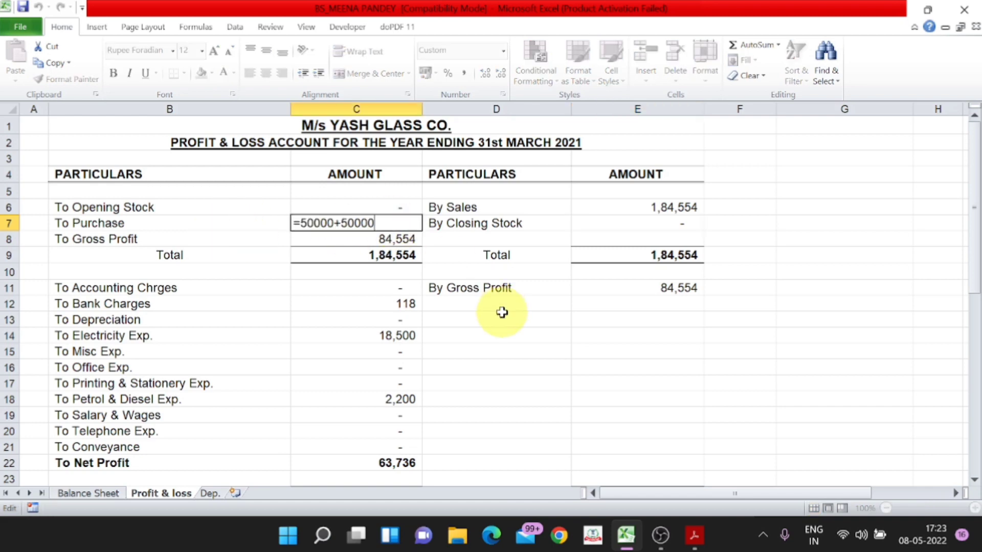
type("+5063")
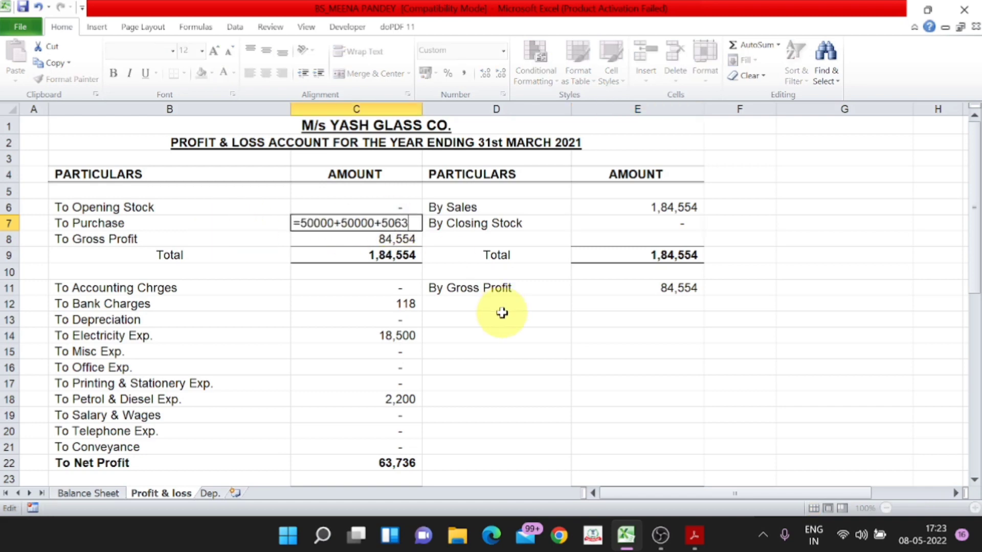
type("0")
key("Return")
key("Up")
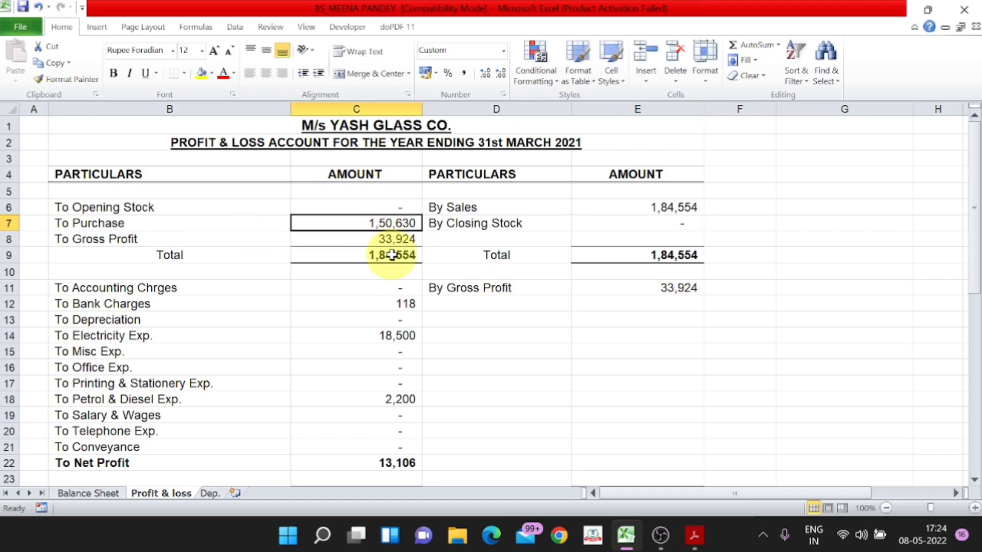
left_click(97, 492)
left_click(565, 366)
double_click(566, 366)
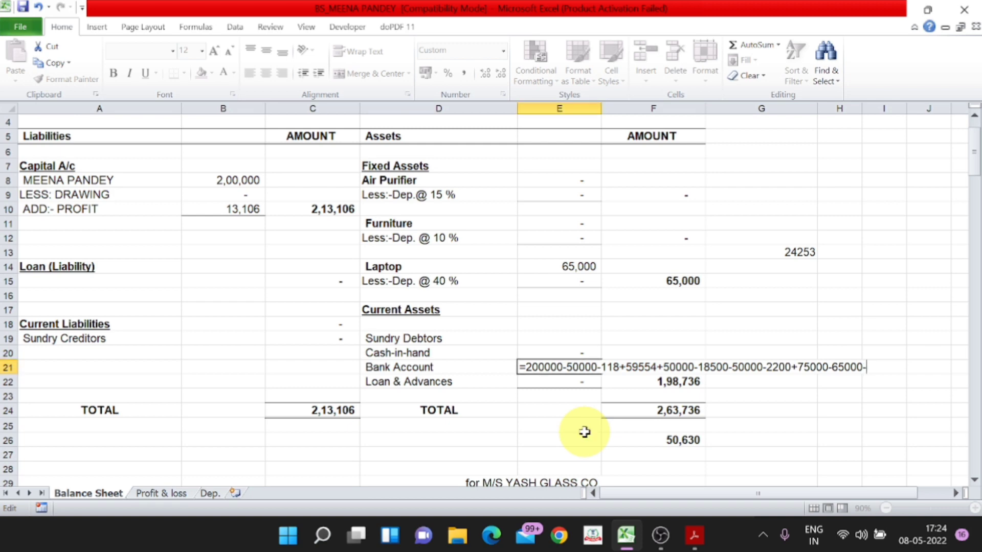
key("alt+Tab")
key("alt+Tab")
type("-50630")
key("Return")
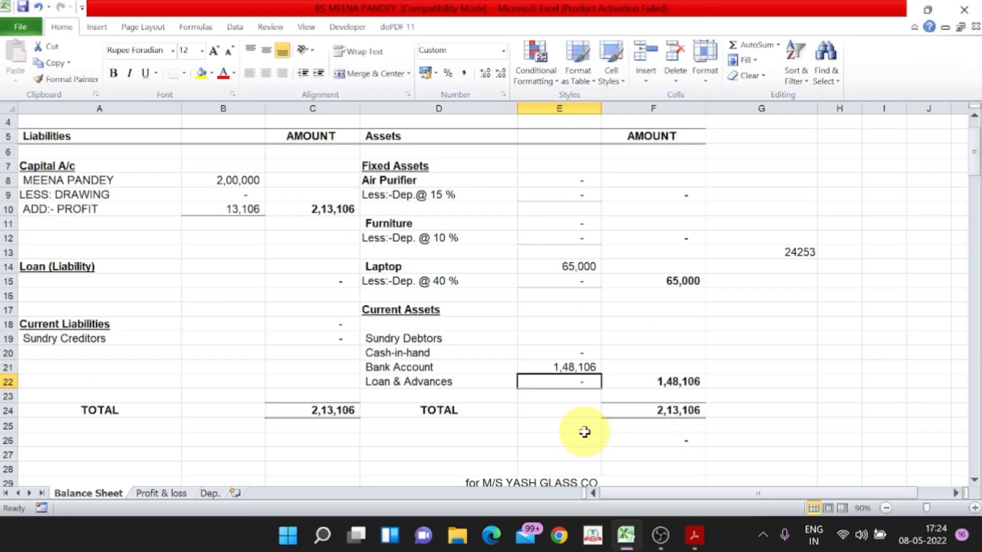
Enter the SALARY PAYMENT withdrawal of 20000 from the bank statement as To Salary & Wages in the profit and loss account
key("alt+Tab")
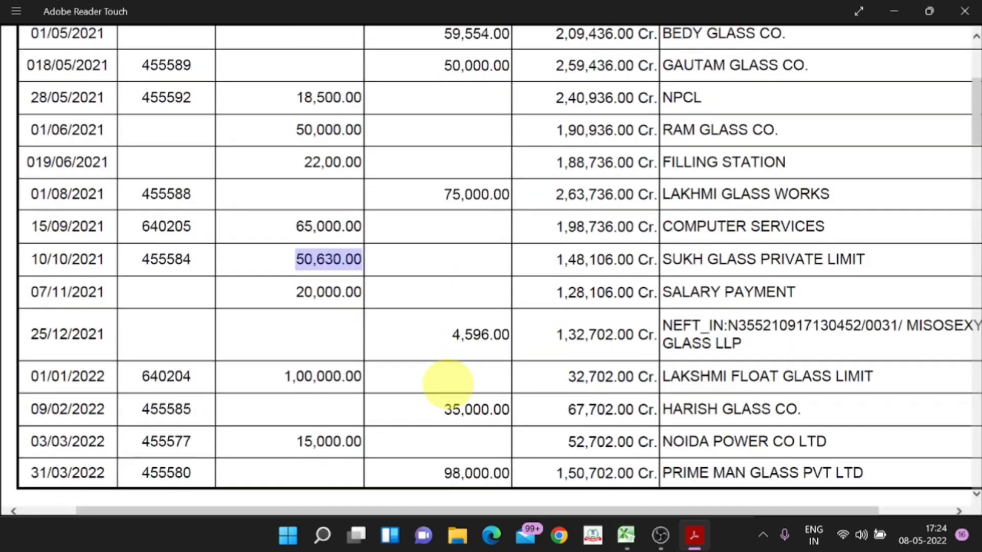
scroll(448, 384, "down", 1)
left_click_drag(364, 276, 292, 276)
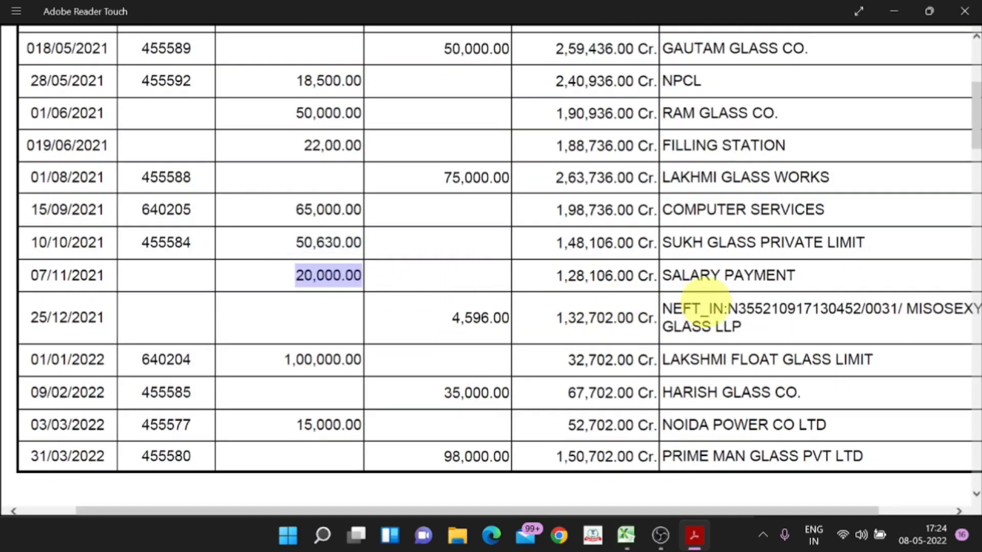
key("alt+Tab")
left_click(460, 327)
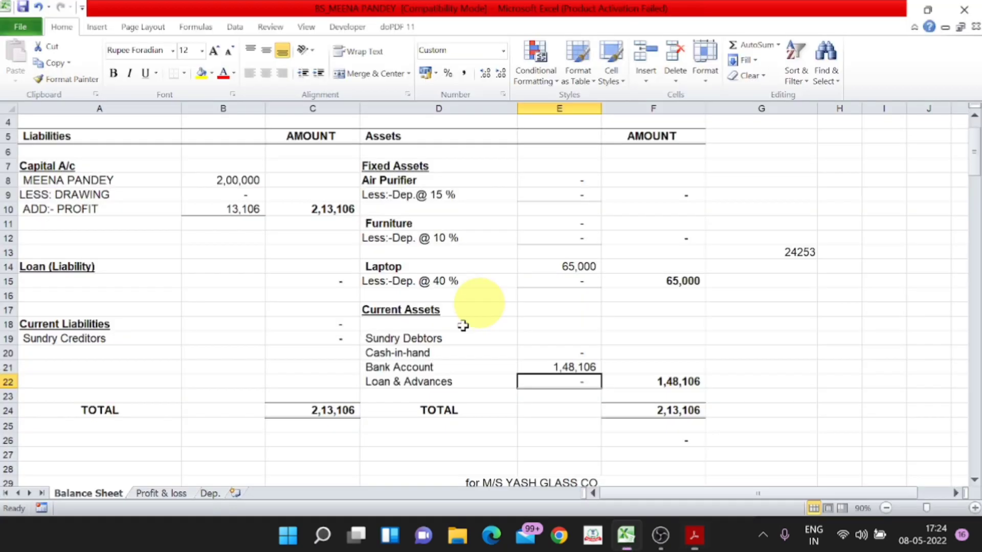
left_click(171, 494)
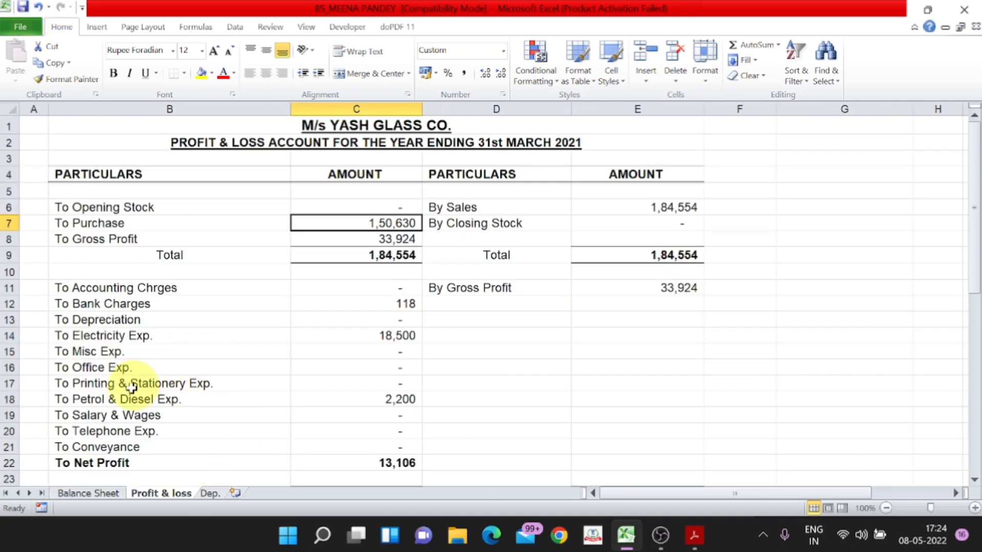
left_click(125, 414)
key("Right")
type("20000")
key("Return")
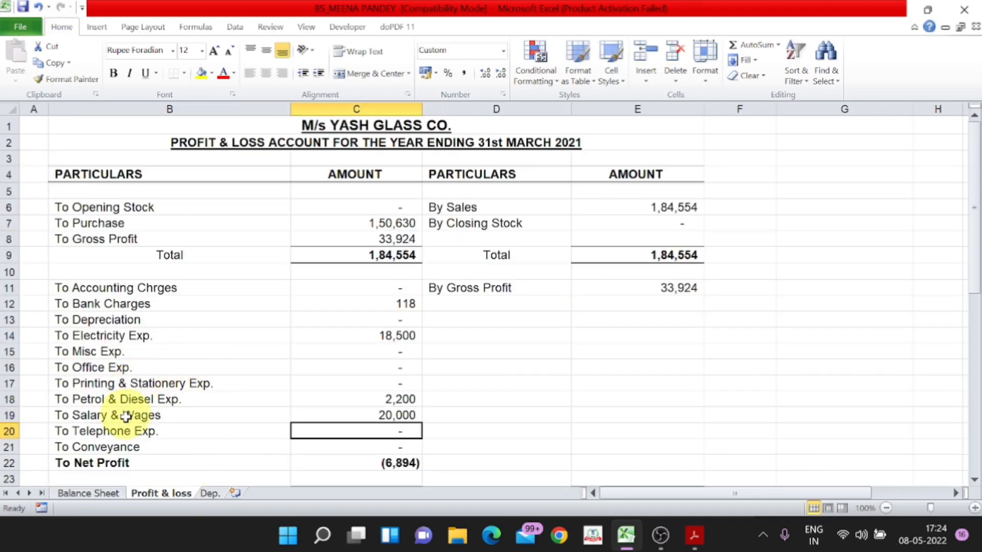
Extend the balance sheet's Bank Account formula with -20000 to deduct the SALARY PAYMENT withdrawal
left_click(105, 494)
key("Up")
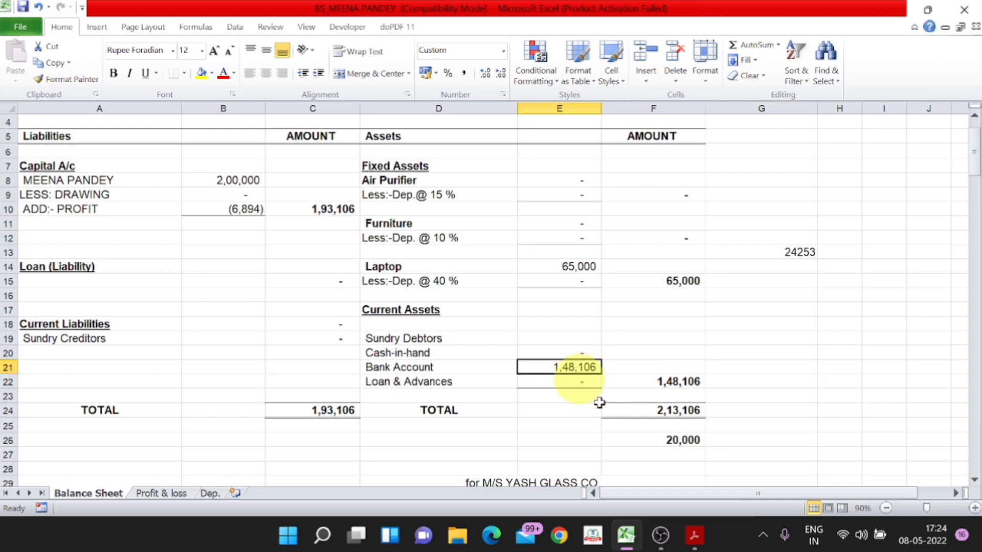
key("F2")
type("-2000")
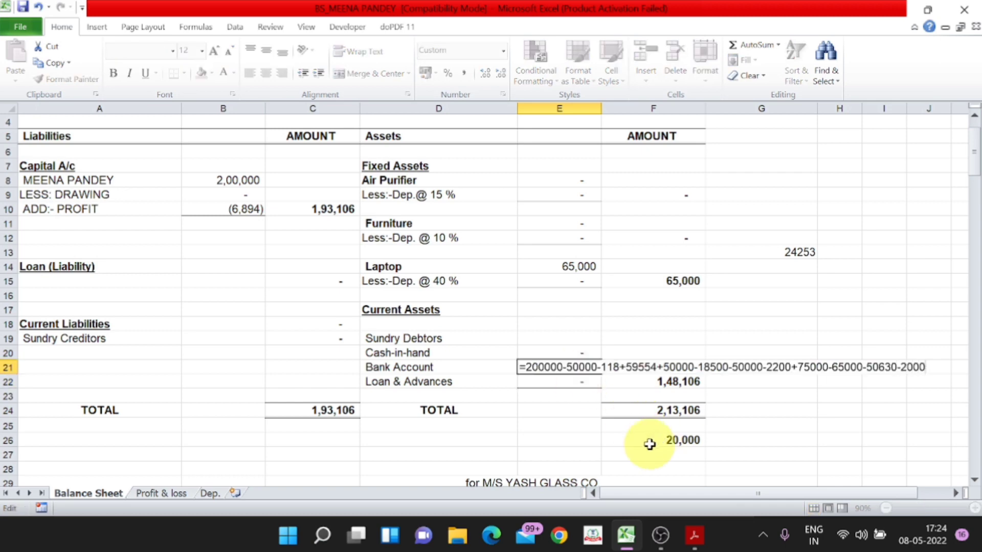
type("0")
key("Return")
Add the 25/12/2021 NEFT deposit from the bank statement to By Sales in the profit and loss account with =59554+50000+75000+4596
key("alt+Tab")
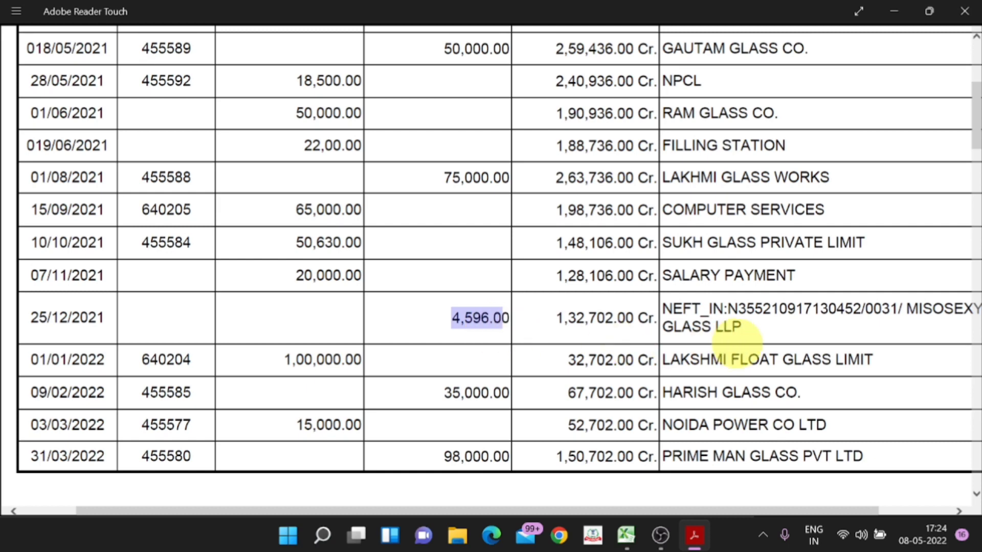
key("alt+Tab")
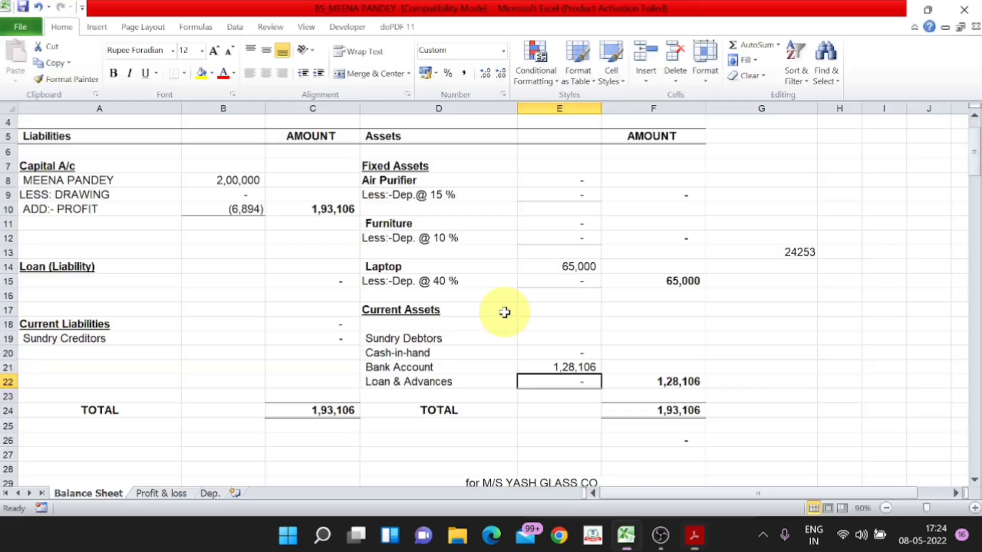
left_click(161, 492)
left_click(635, 206)
key("F2")
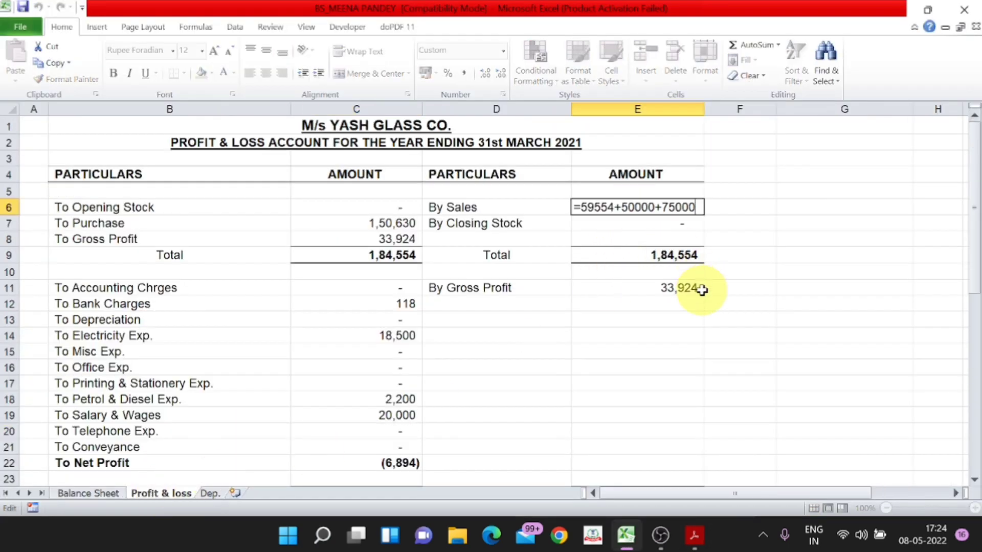
key("alt+Tab")
key("alt+Tab")
type("+4596")
key("Return")
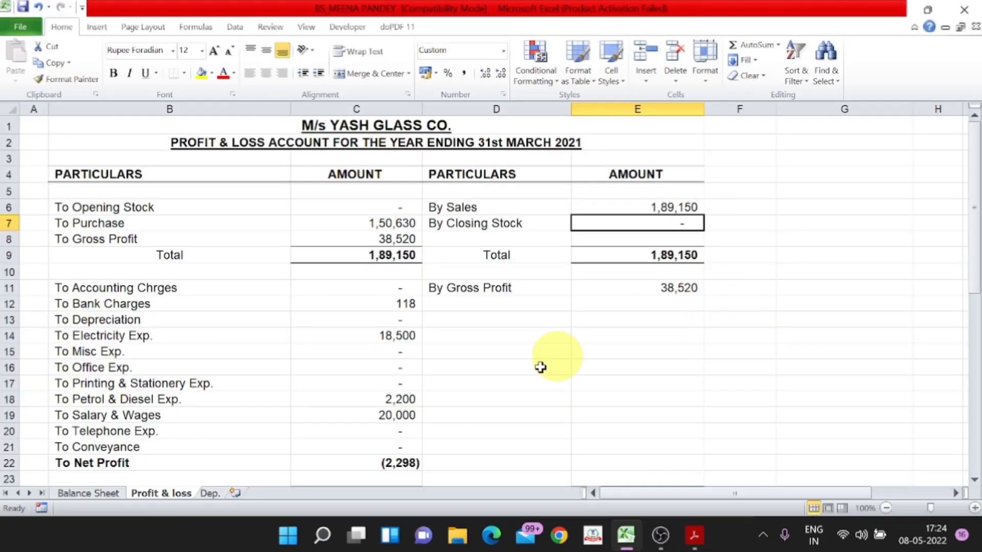
Extend the balance sheet's Bank Account formula with +4596 to add the 25/12/2021 NEFT deposit
left_click(88, 494)
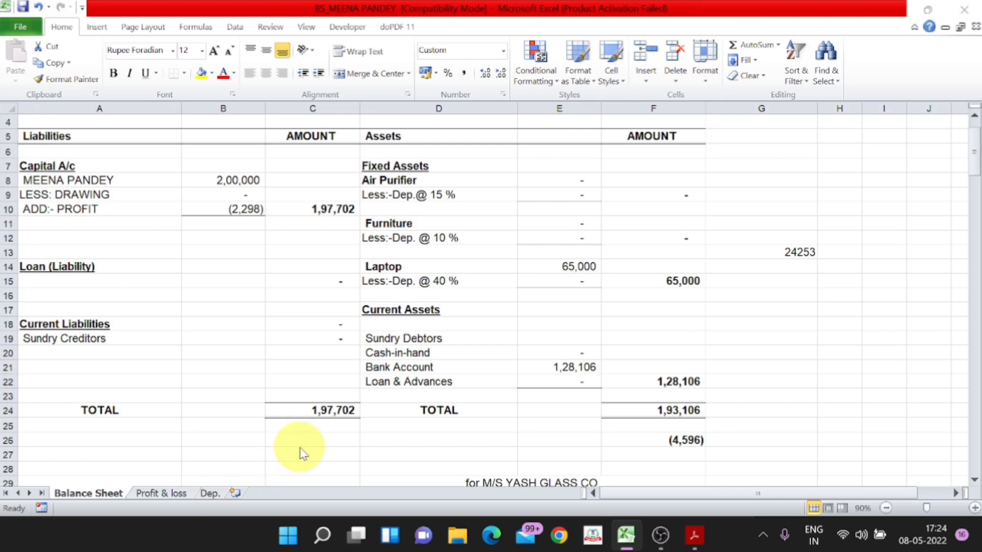
key("alt+Tab")
key("alt+Tab")
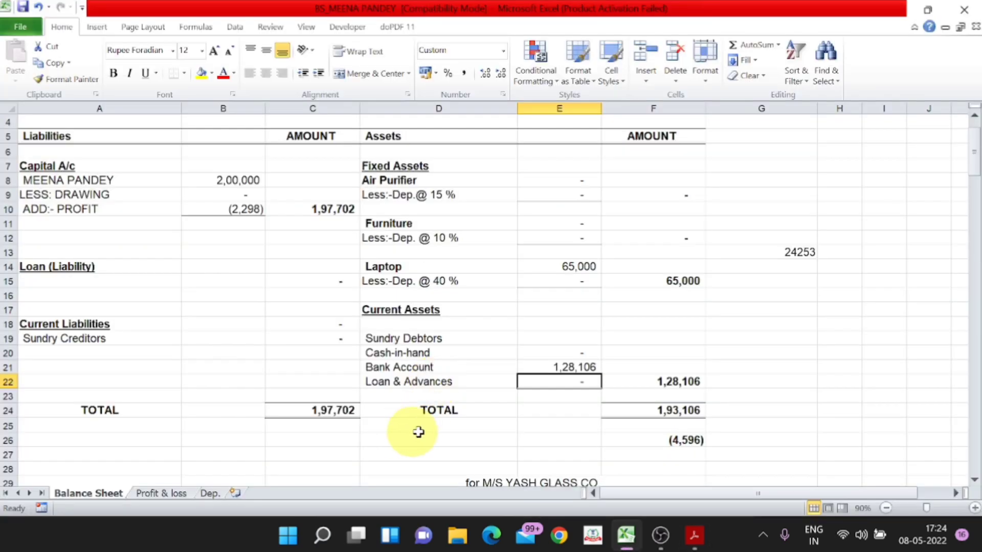
double_click(561, 366)
type("+")
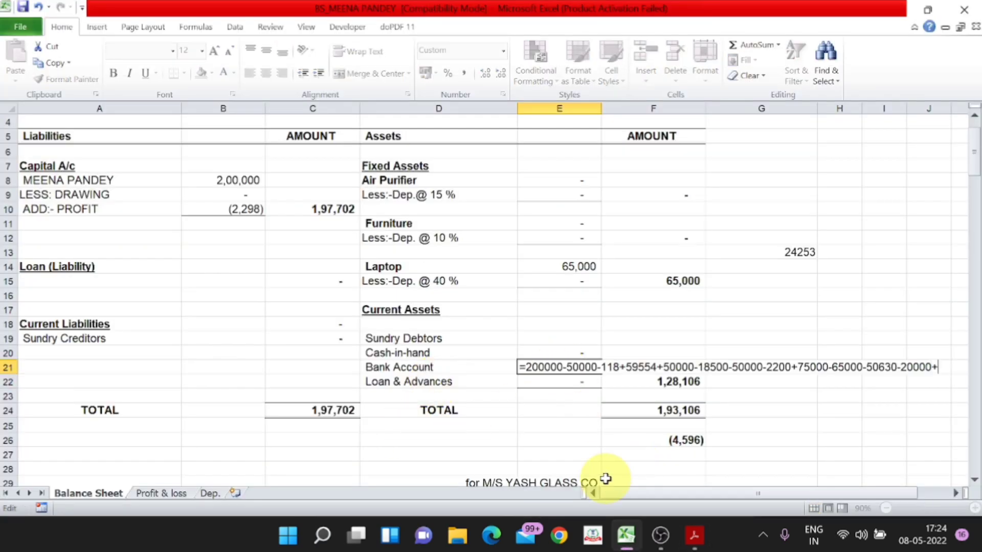
key("alt+Tab")
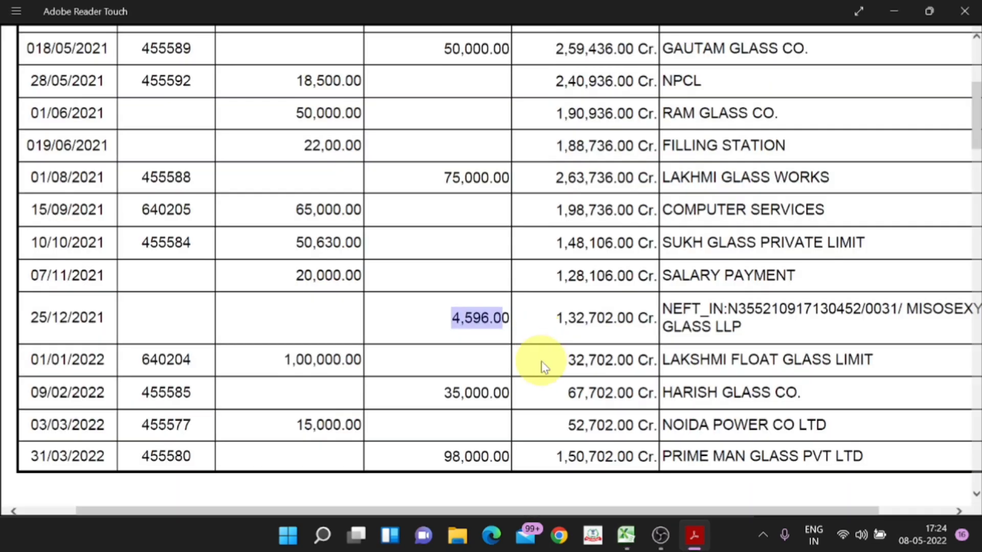
key("alt+Tab")
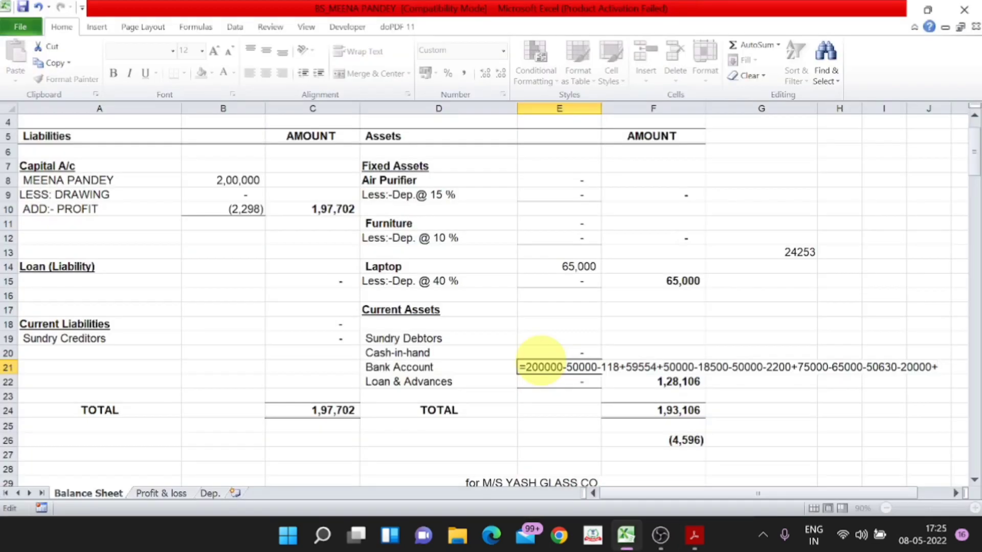
type("4596")
key("Return")
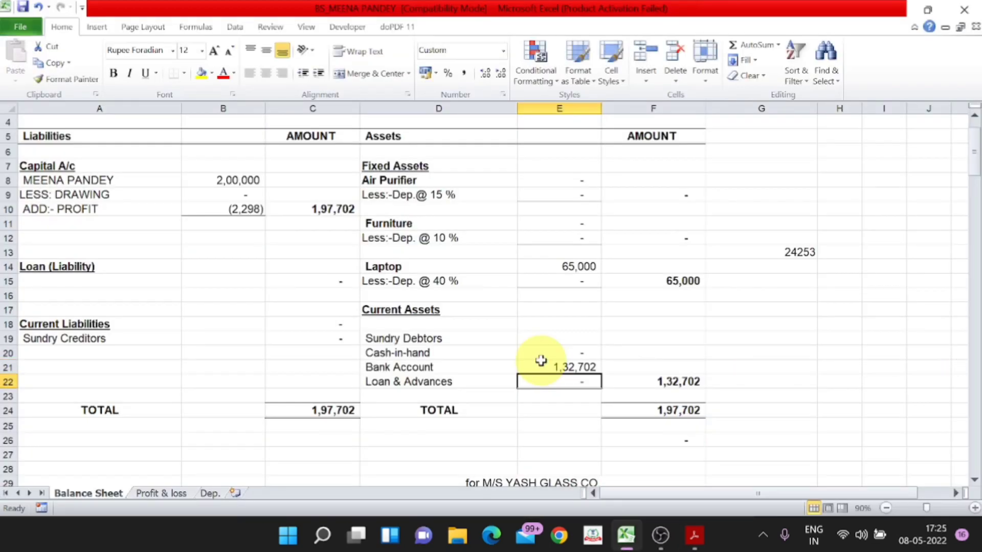
Add the LAKSHMI FLOAT GLASS LIMIT withdrawal from the bank statement to To Purchase in the profit and loss account with =50000+50000+50630+100000
key("alt+Tab")
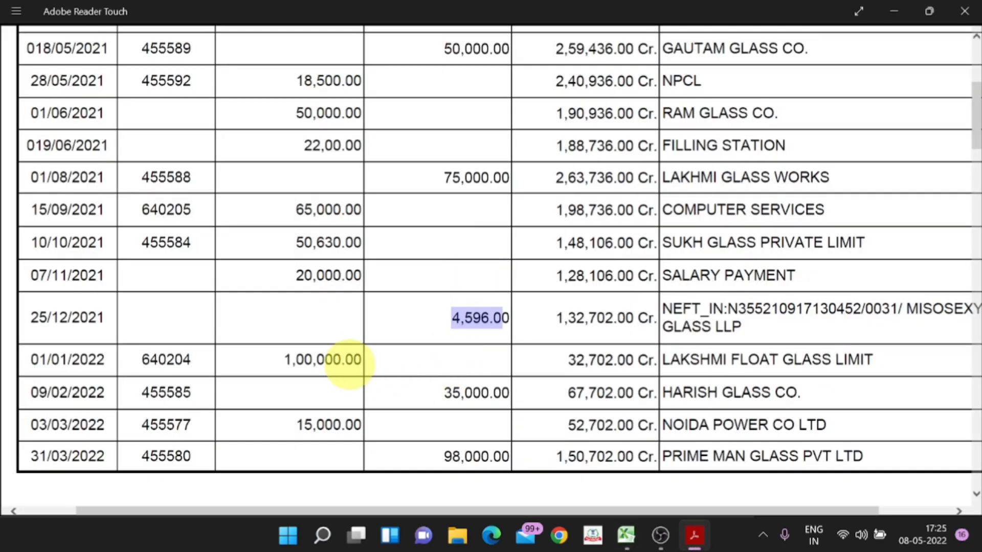
double_click(349, 364)
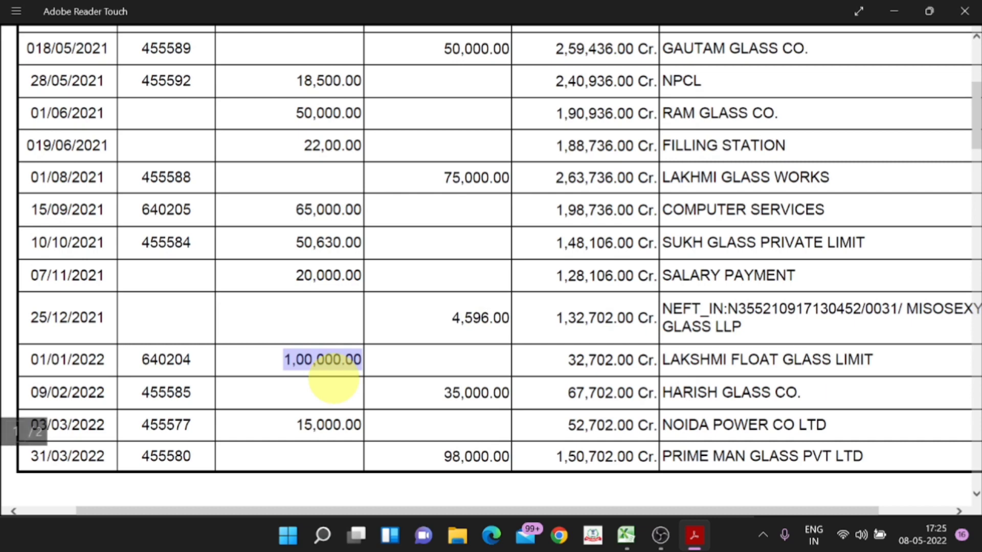
key("alt+Tab")
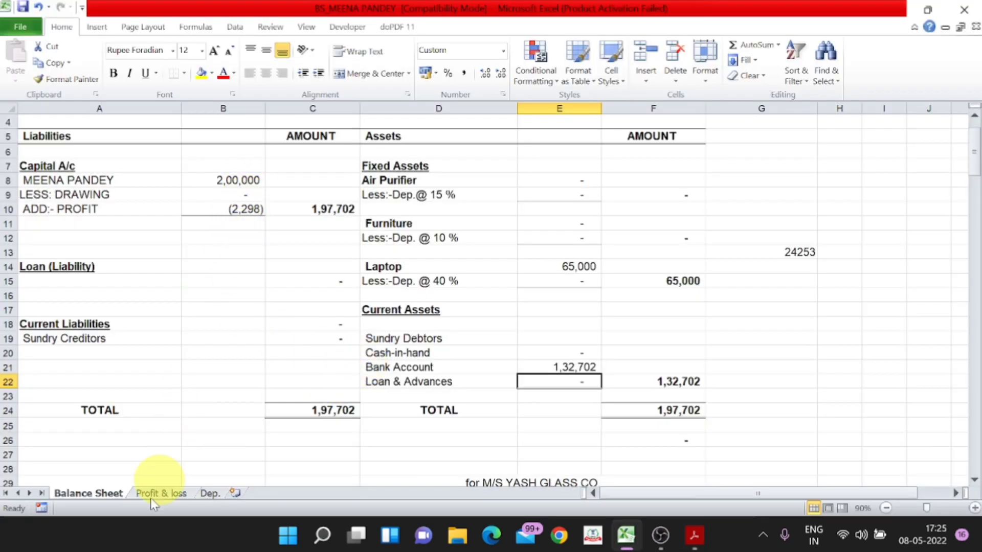
left_click(165, 494)
double_click(376, 218)
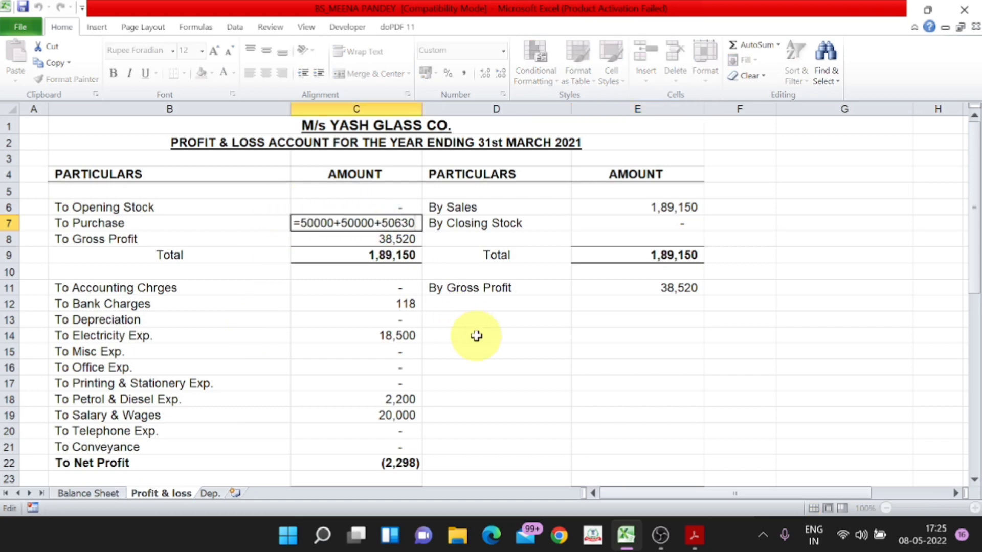
type("1000")
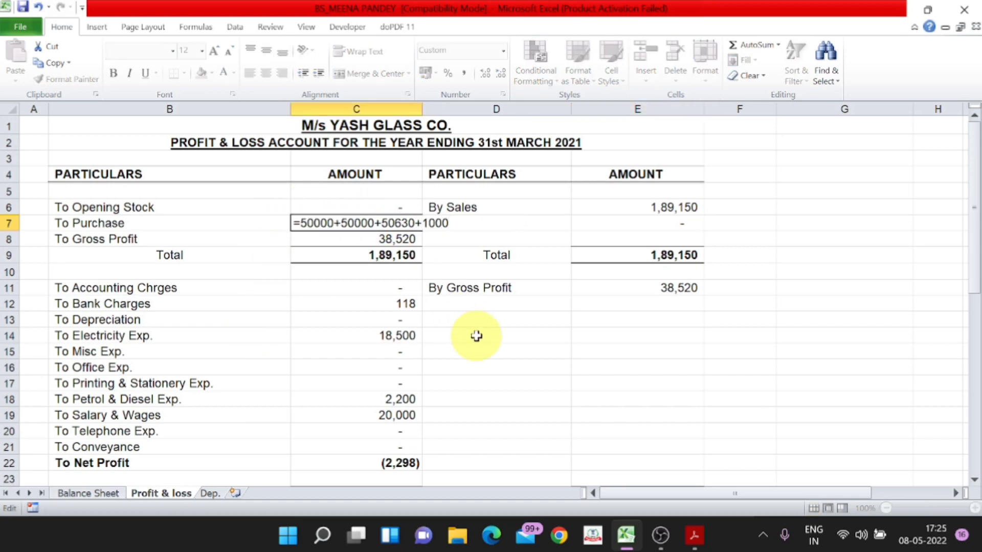
type("00")
key("Return")
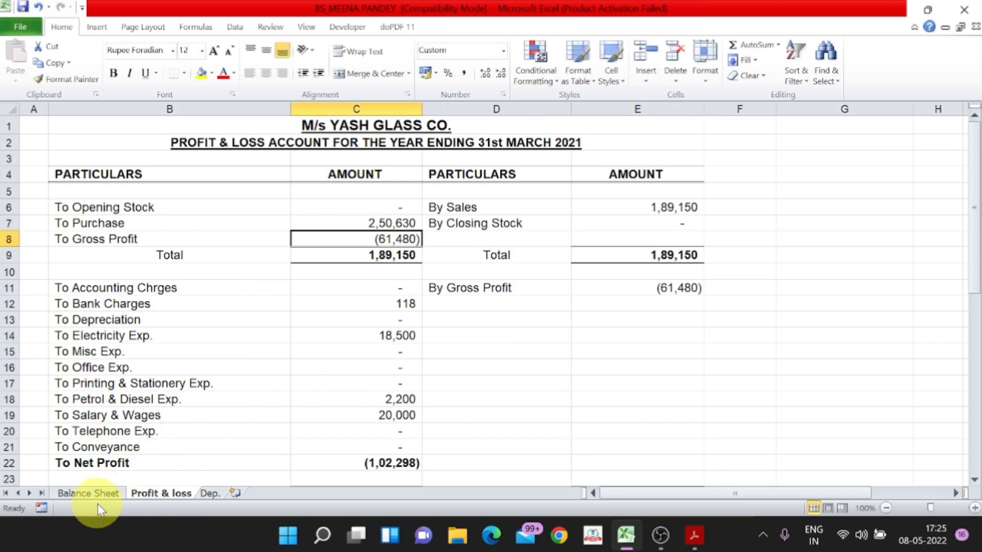
Extend the balance sheet's Bank Account formula with -100000 to deduct the LAKSHMI FLOAT GLASS LIMIT payment
left_click(92, 494)
left_click(583, 368)
key("F2")
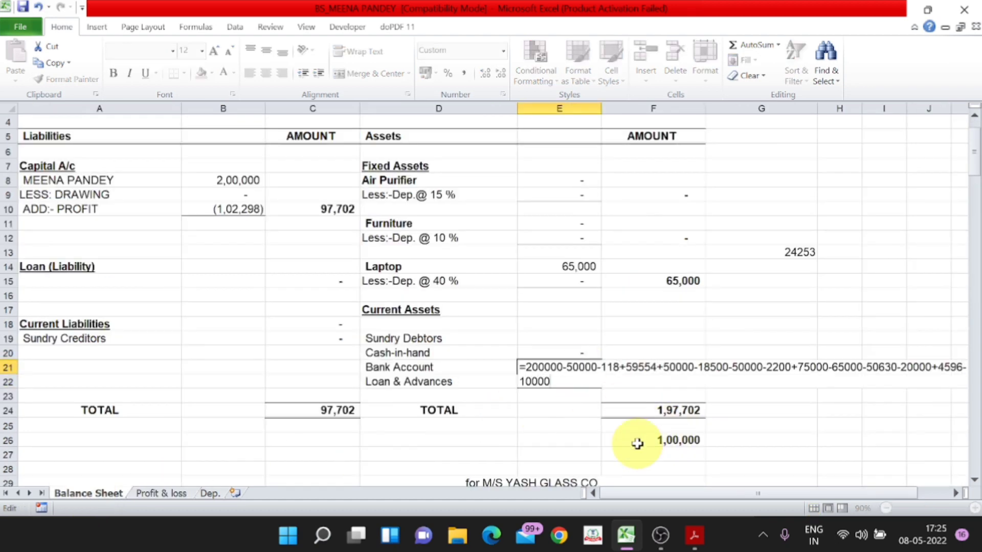
type("-100000")
key("Return")
Add the HARISH GLASS CO. deposit from the bank statement to By Sales in the profit and loss account with =59554+50000+75000+4596+35000
key("alt+Tab")
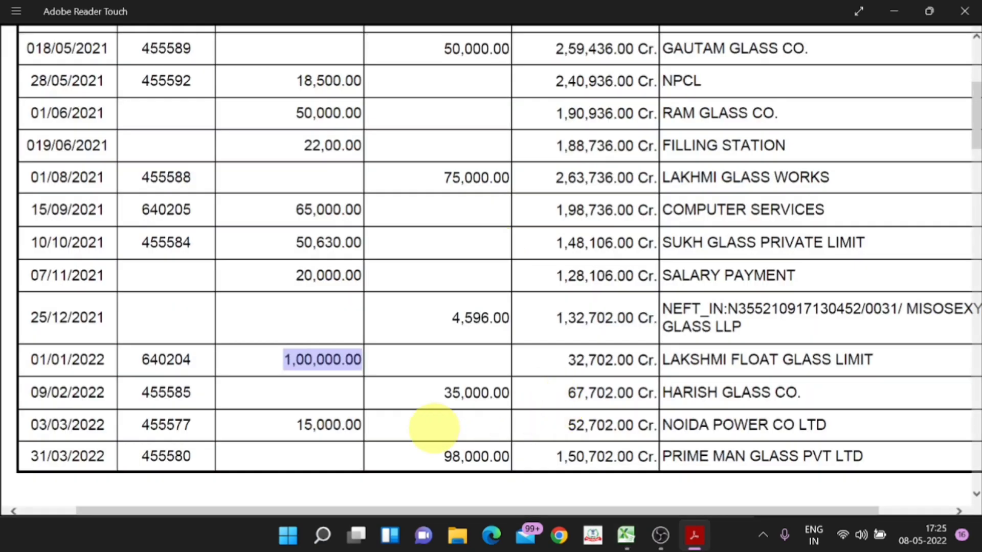
left_click_drag(510, 392, 418, 391)
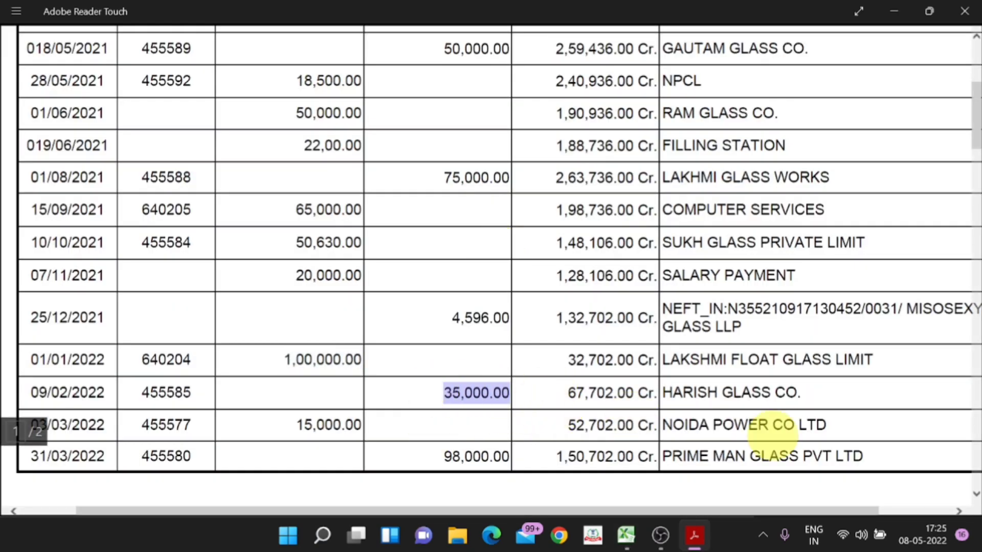
key("alt+Tab")
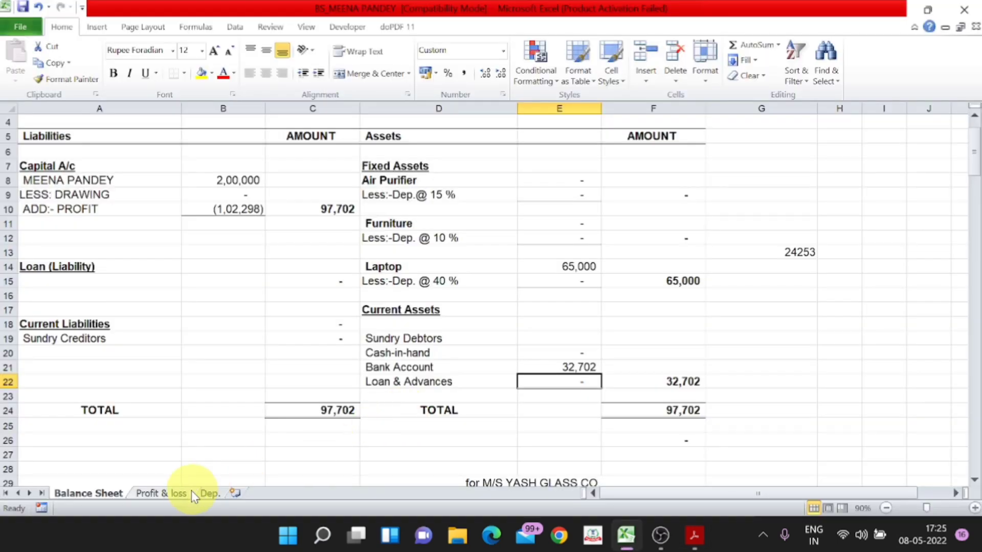
left_click(174, 493)
double_click(685, 207)
type("+50000+75000+4596+")
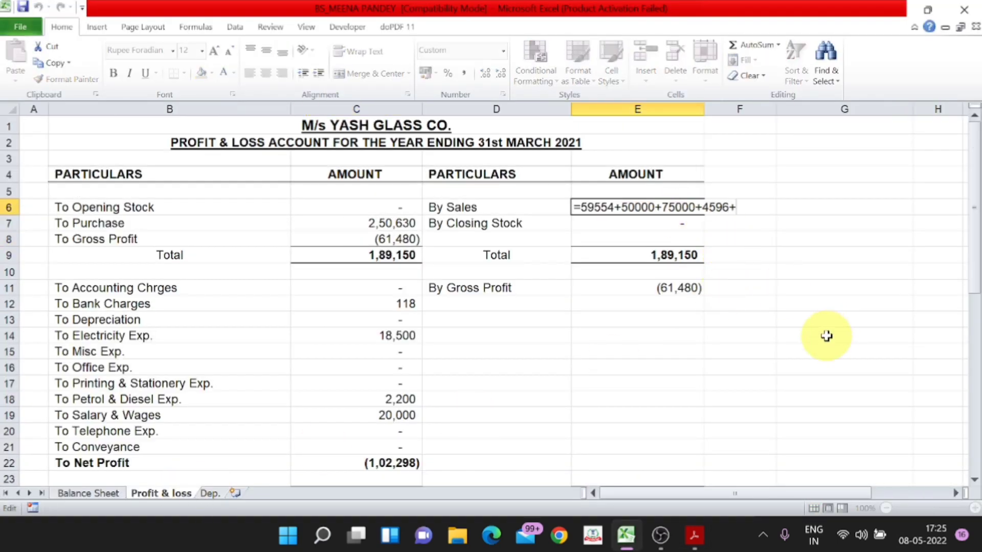
key("alt+Tab")
key("alt+Tab")
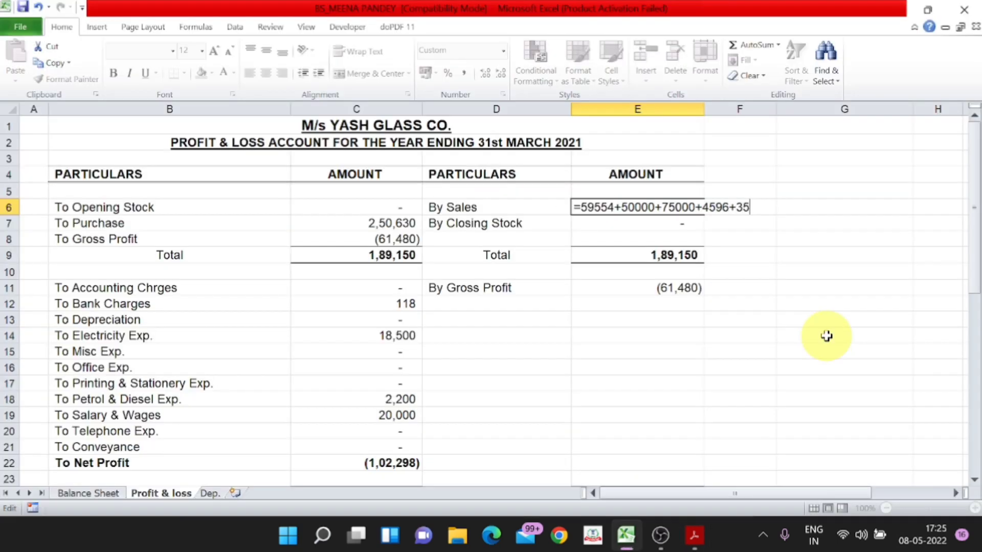
key("Return")
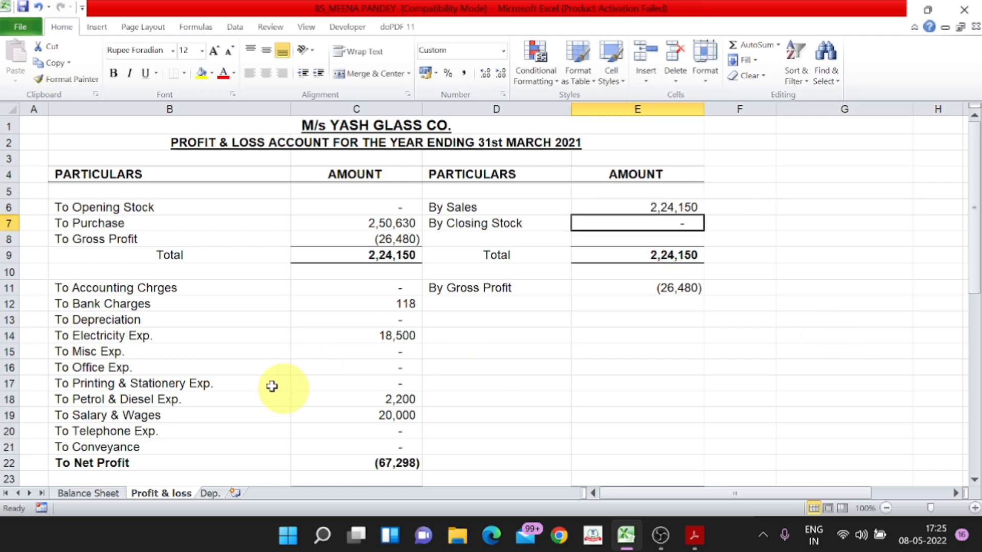
Extend the balance sheet's Bank Account formula with +35000 to add the HARISH GLASS CO. deposit
left_click(94, 494)
key("Up")
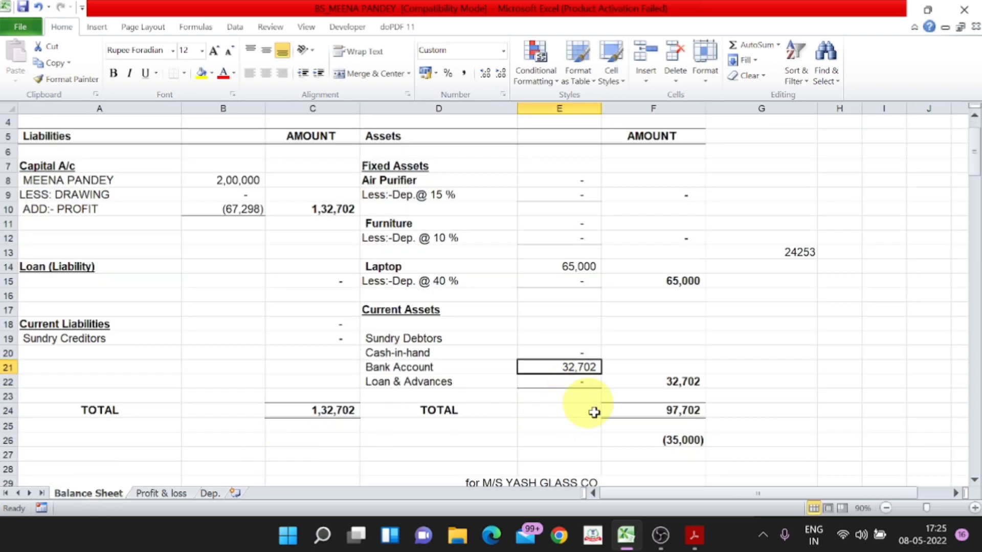
key("F2")
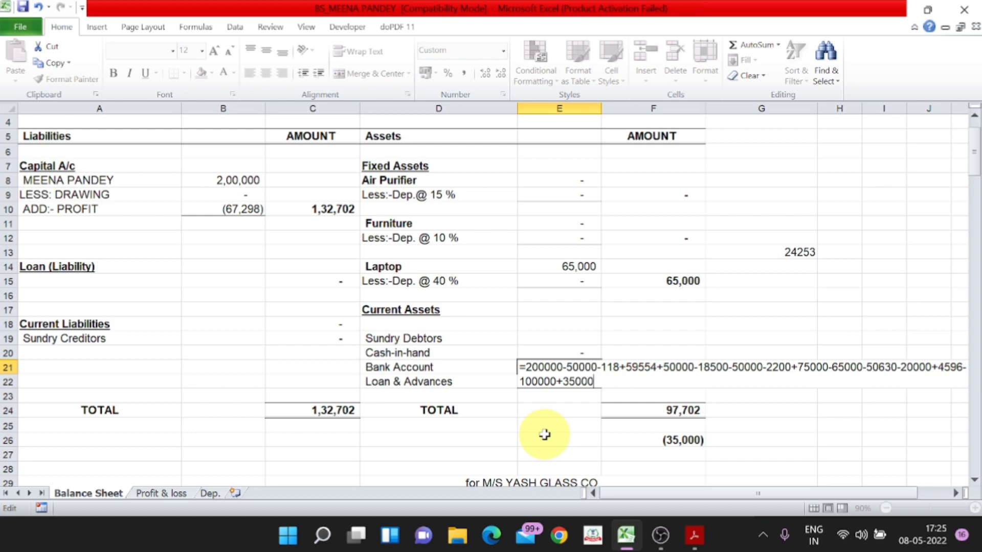
key("Return")
Add the NOIDA POWER CO LTD withdrawal from the bank statement to To Electricity Exp. in the profit and loss account with =18500+15000
key("alt+Tab")
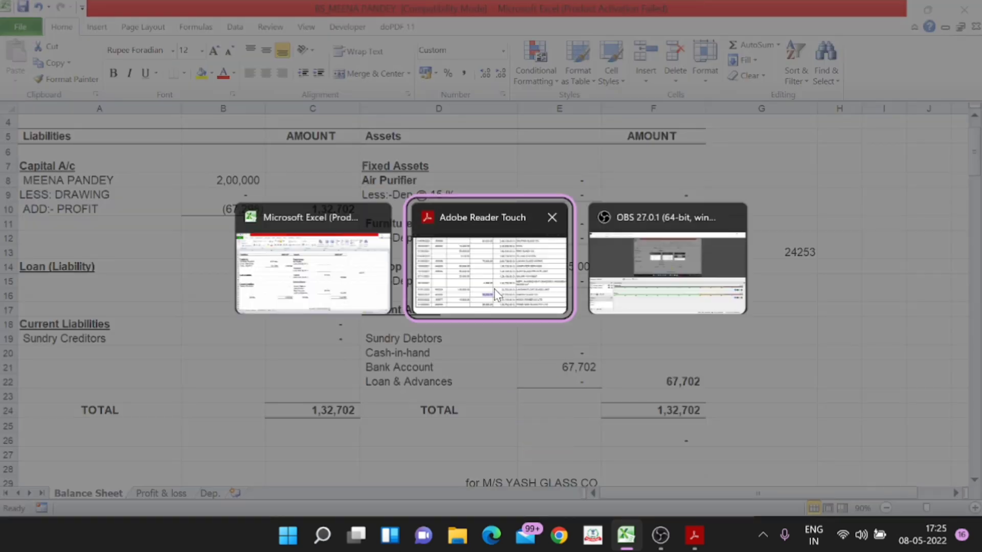
left_click(495, 294)
left_click_drag(364, 424, 293, 432)
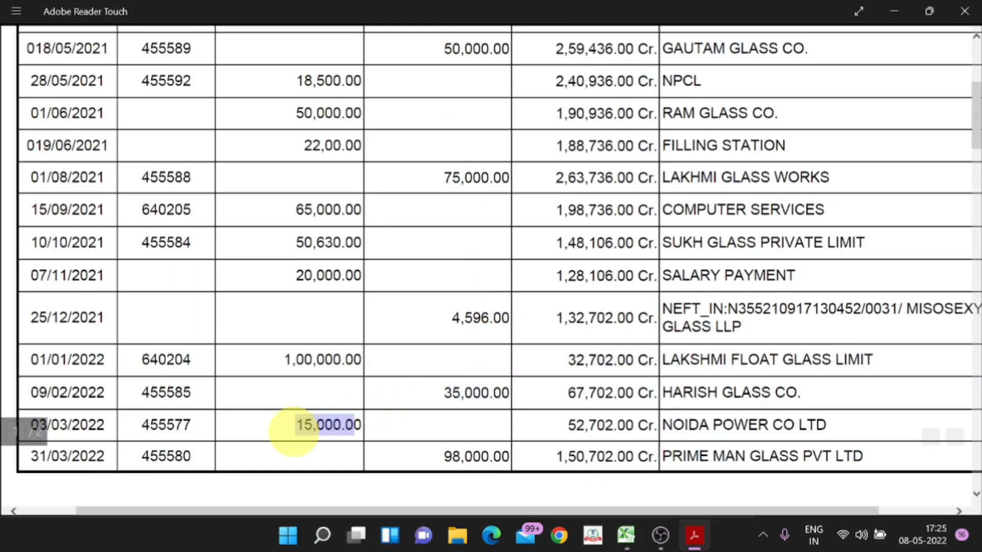
left_click_drag(831, 425, 680, 432)
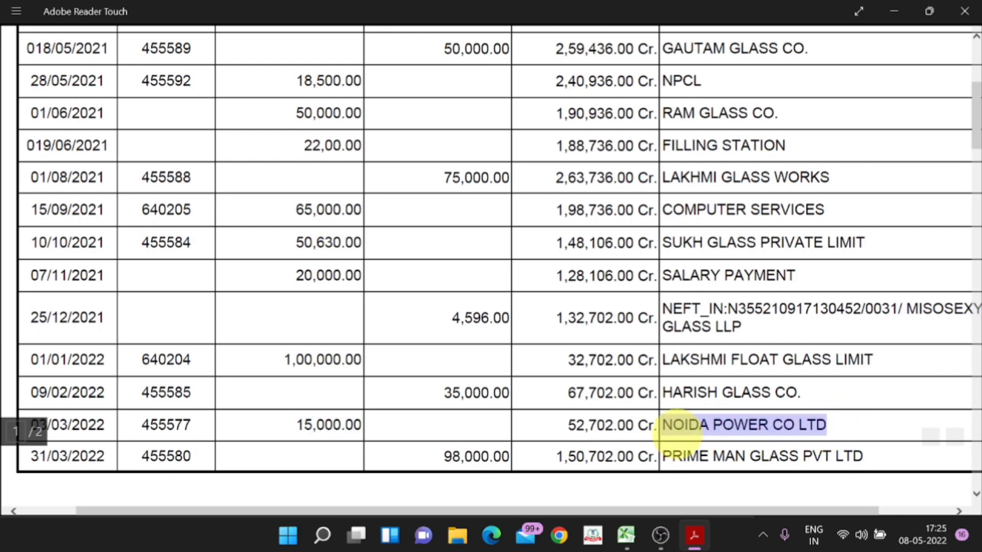
key("alt+Tab")
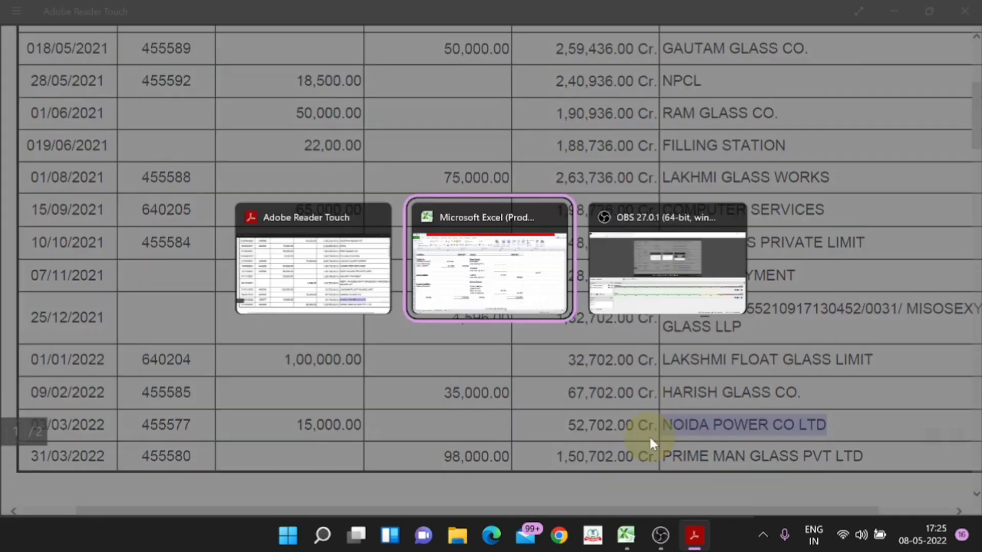
left_click(500, 284)
left_click(147, 491)
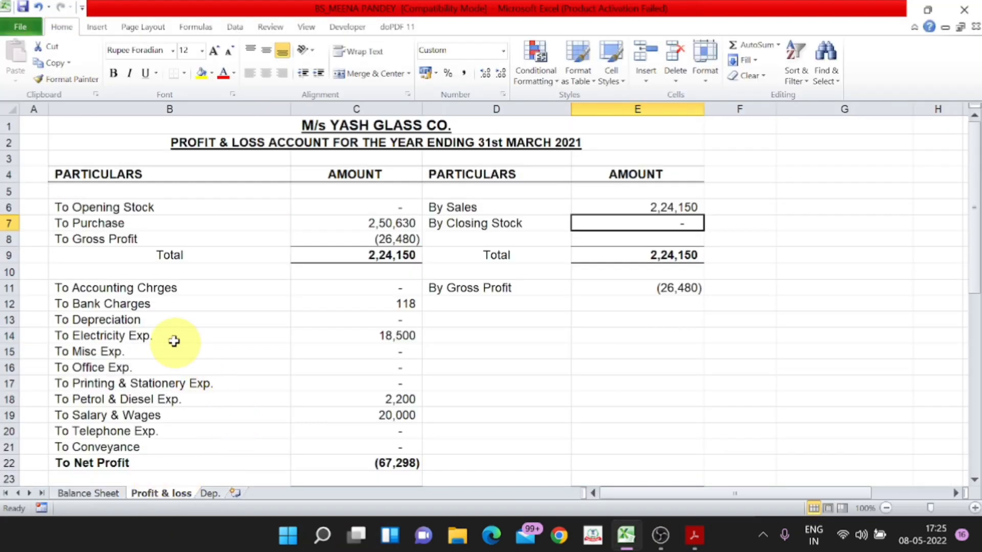
left_click(347, 337)
key("F2")
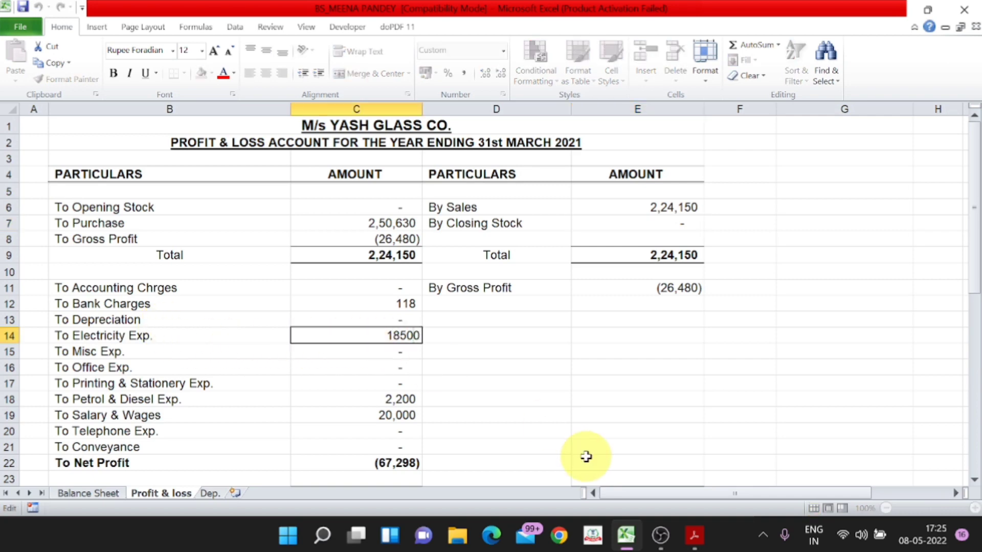
type("=")
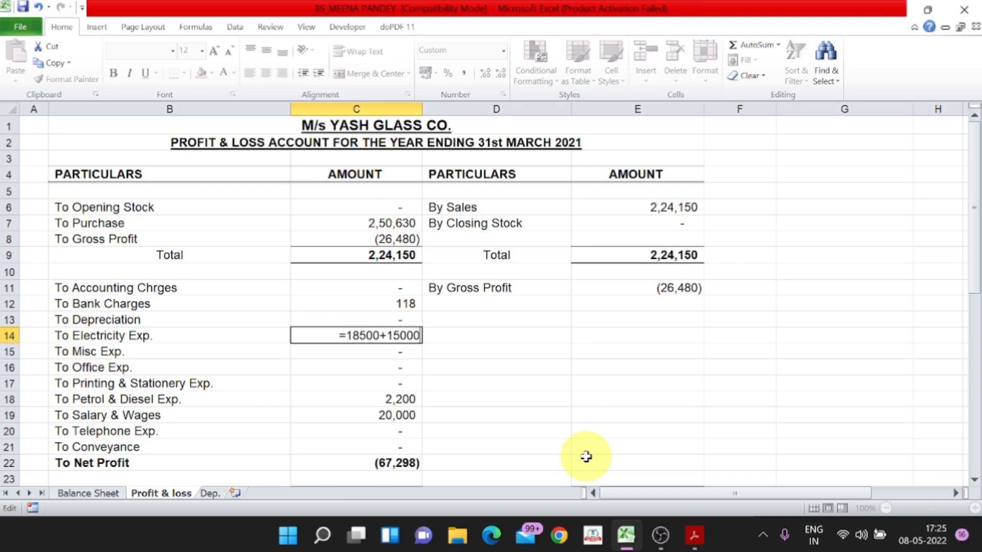
key("Return")
key("alt+Tab")
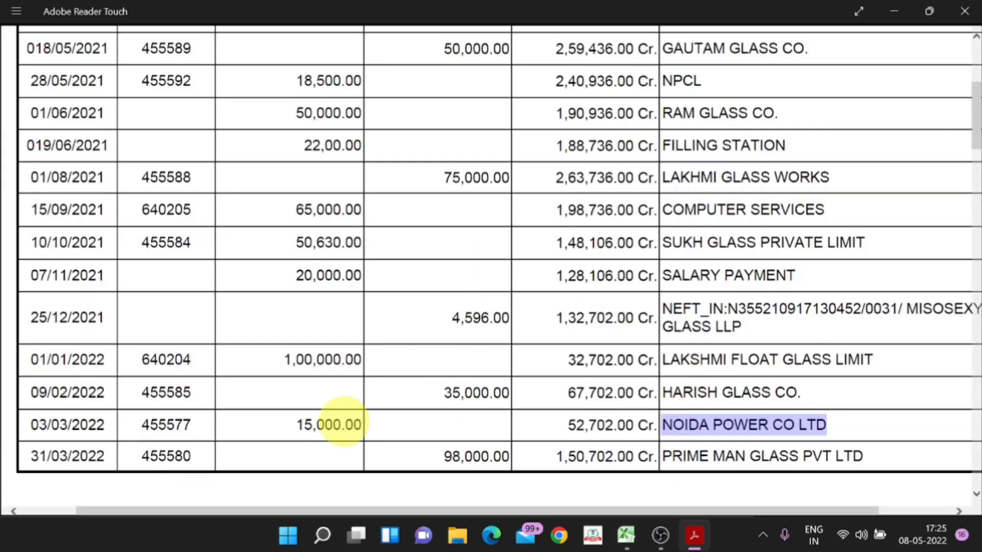
Extend the balance sheet's Bank Account formula with -15000 to deduct the NOIDA POWER CO LTD withdrawal
left_click_drag(363, 425, 294, 424)
key("ctrl+c")
key("alt+Tab")
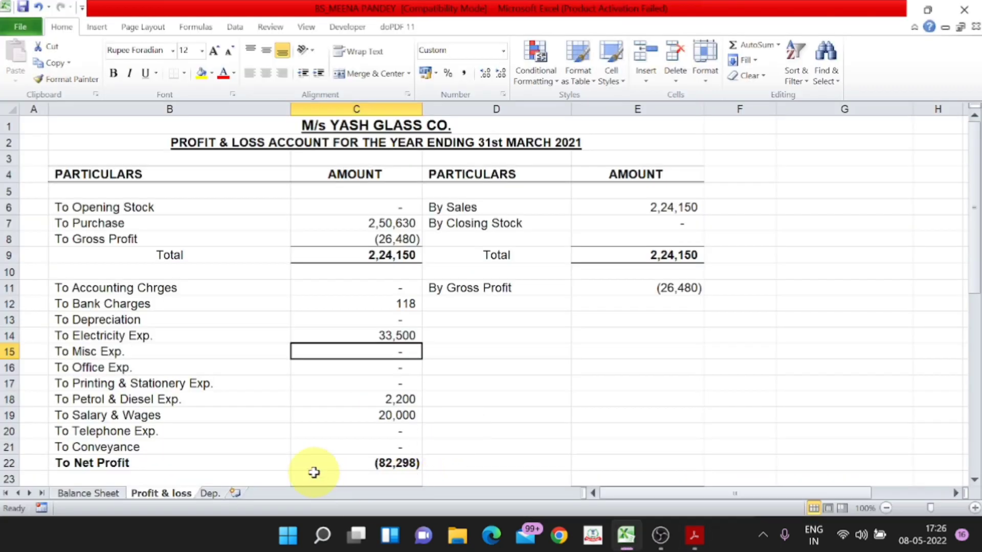
left_click(97, 493)
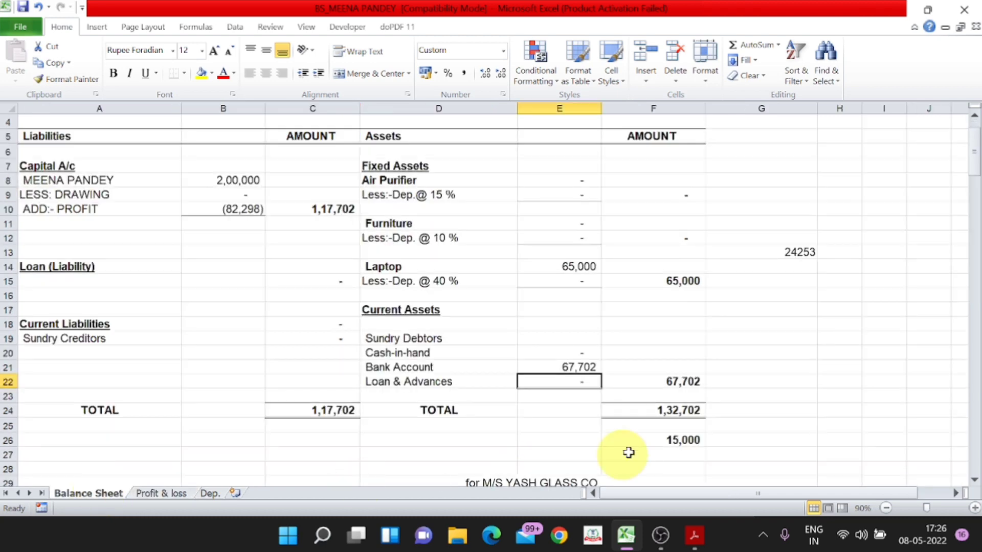
left_click(585, 364)
key("F2")
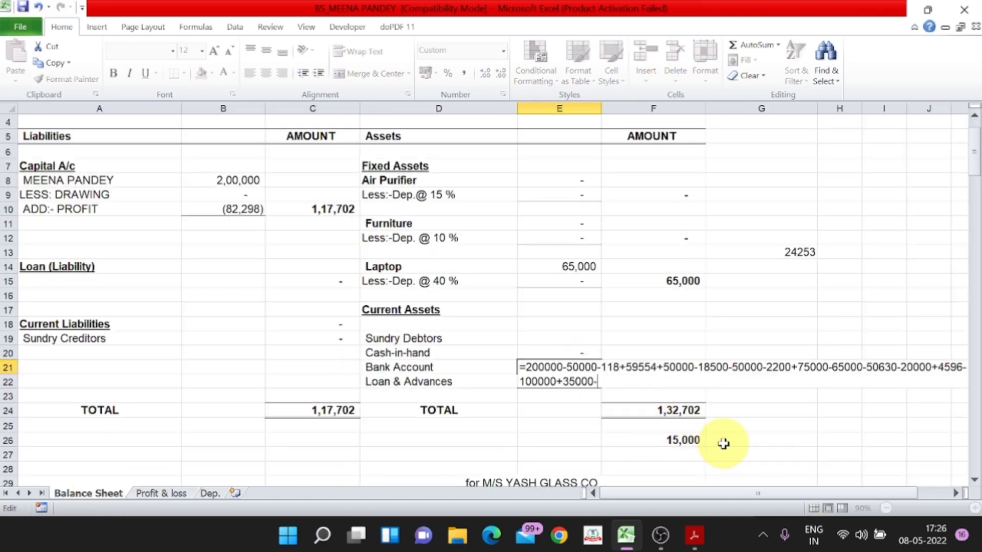
type("-")
key("alt+Tab")
key("alt+Tab")
key("Return")
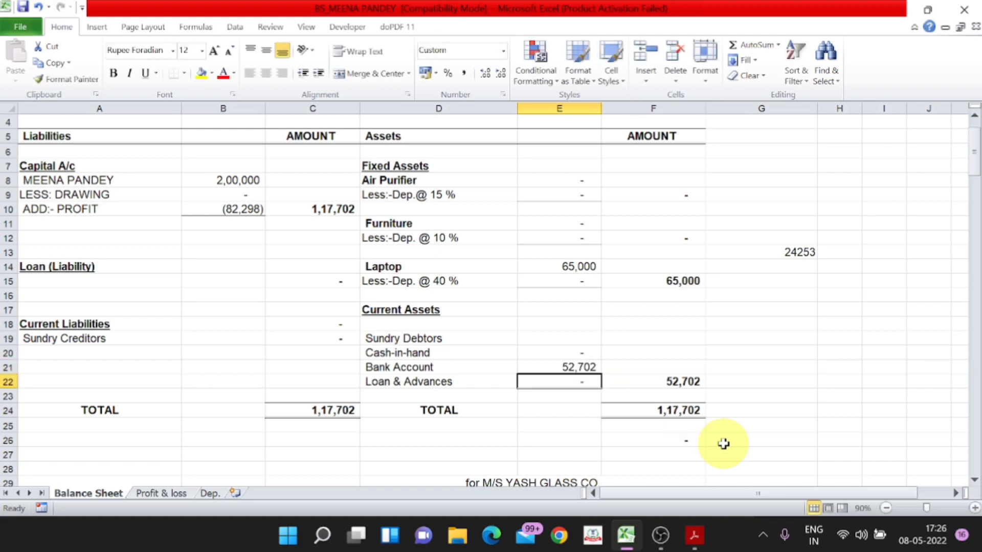
Compare the bank statement's balance after the NOIDA POWER CO LTD entry with the balance sheet's Bank Account amount and check the difference cell
key("alt+Tab")
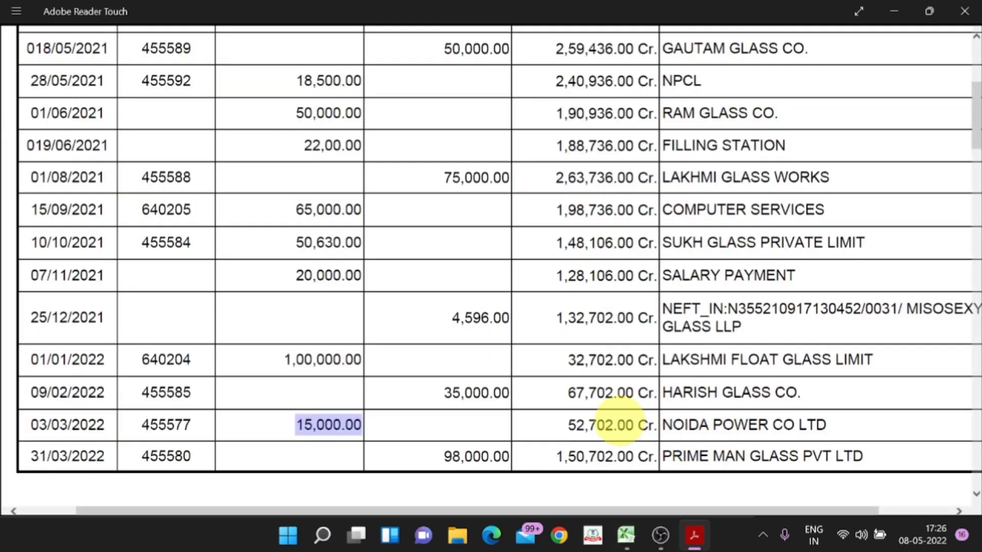
left_click_drag(647, 423, 588, 423)
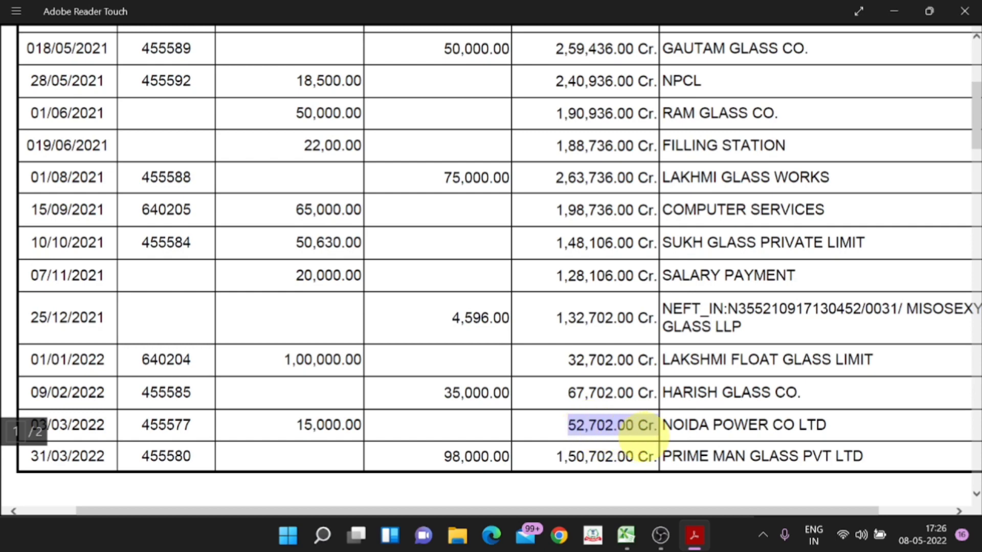
key("alt+Tab")
left_click(587, 366)
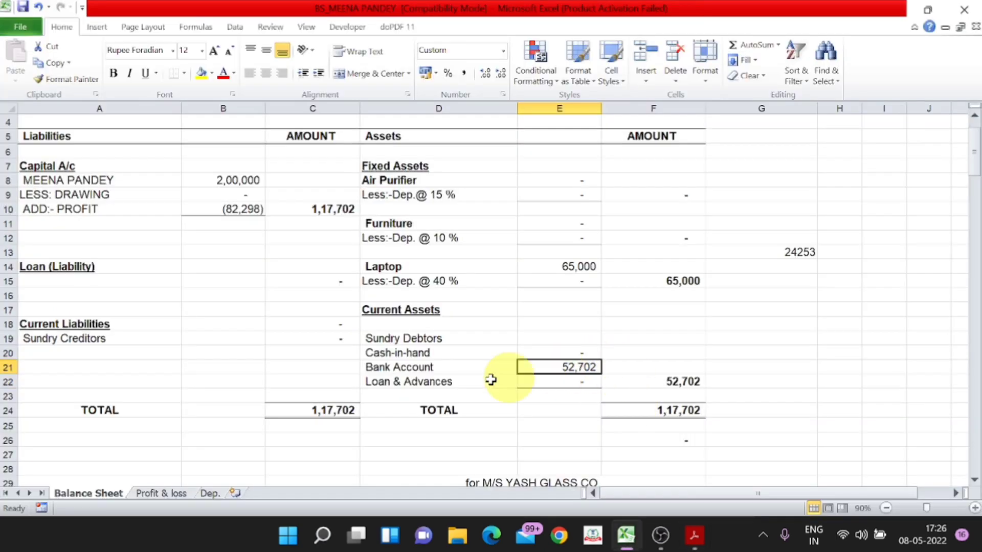
left_click(453, 366)
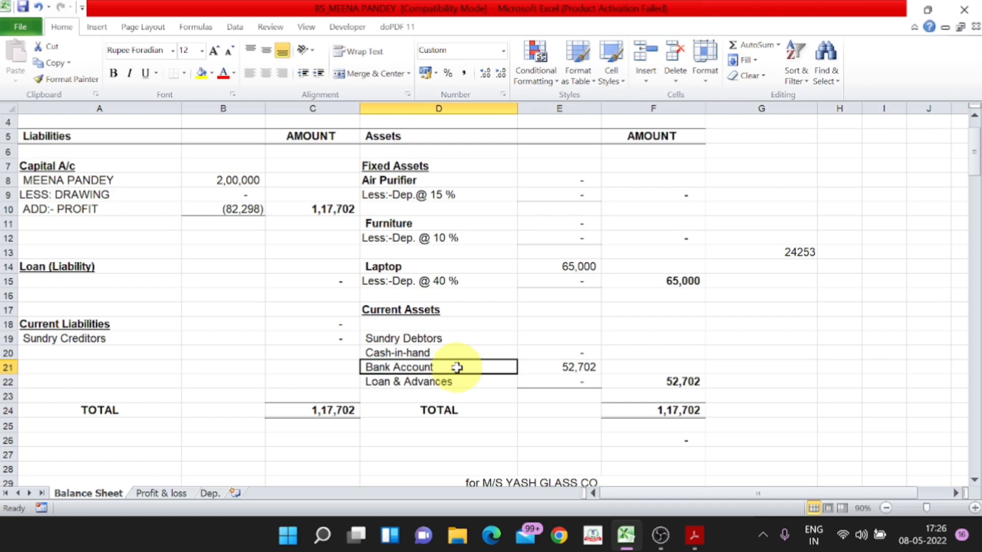
key("alt+Tab")
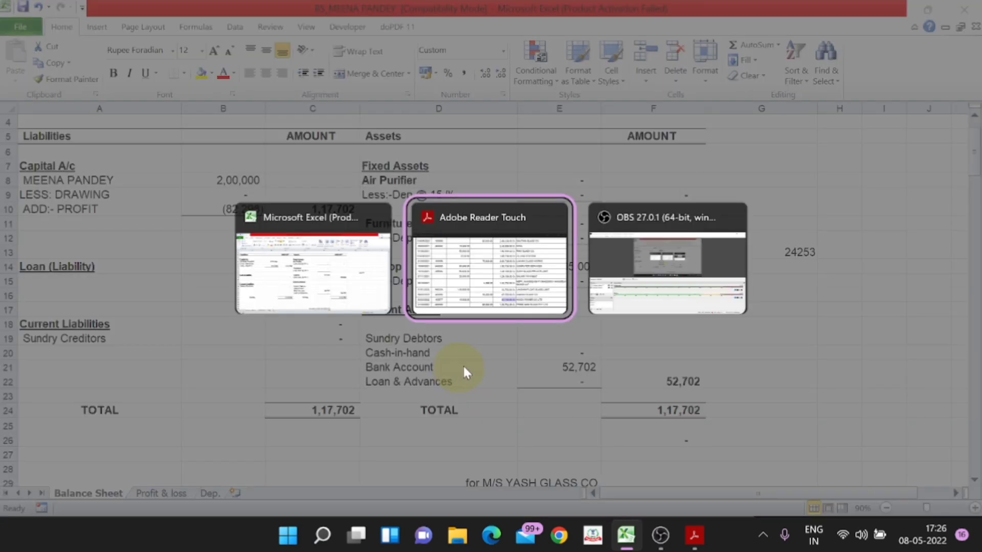
key("alt+Tab")
left_click(656, 439)
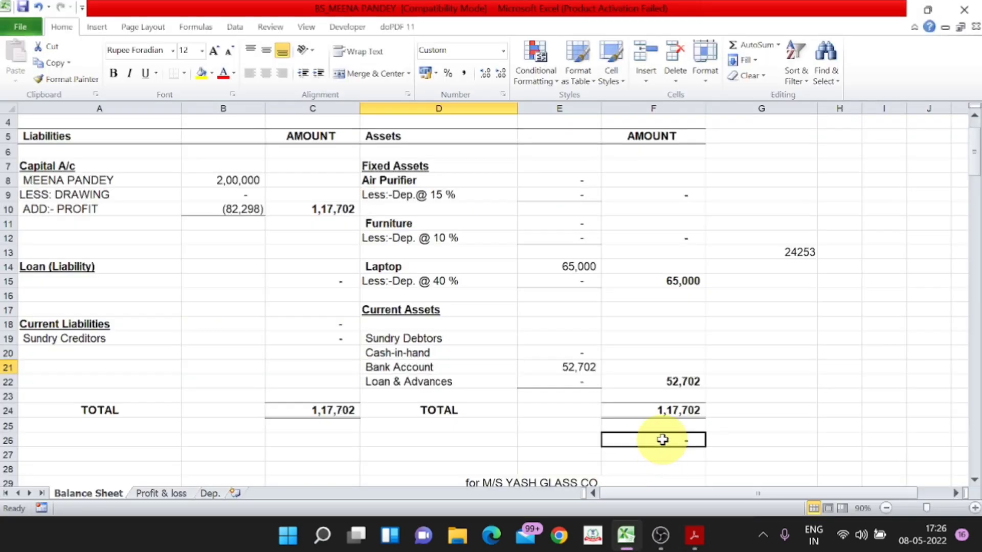
Add the PRIME MAN GLASS PVT LTD deposit from the bank statement to By Sales in the profit and loss account with =59554+50000+75000+4596+35000+98000
key("alt+Tab")
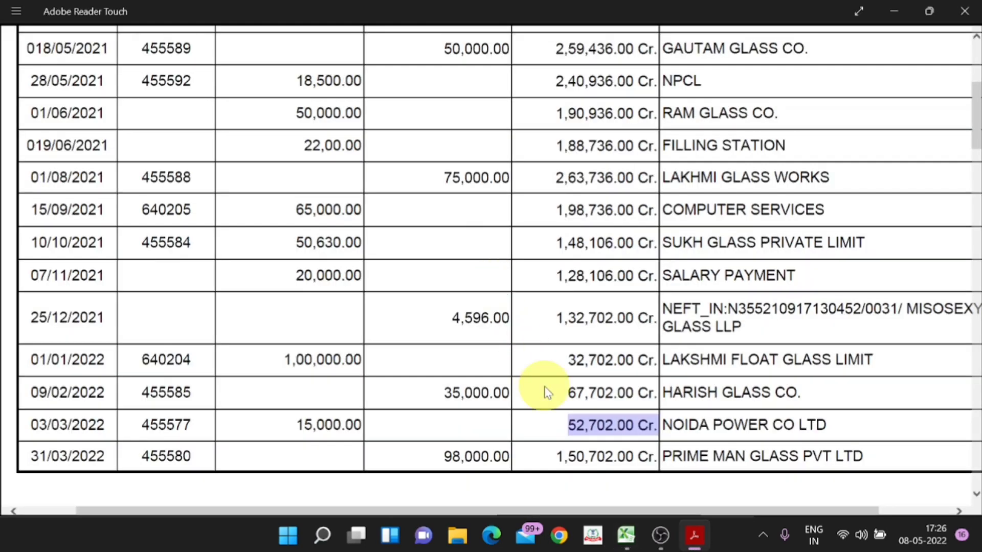
scroll(544, 385, "down", 3)
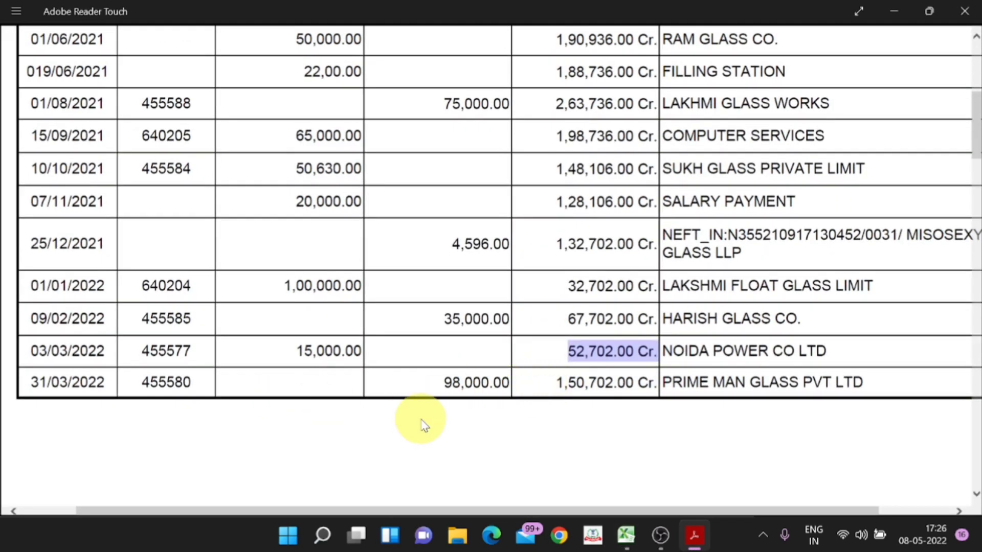
left_click_drag(504, 385, 442, 384)
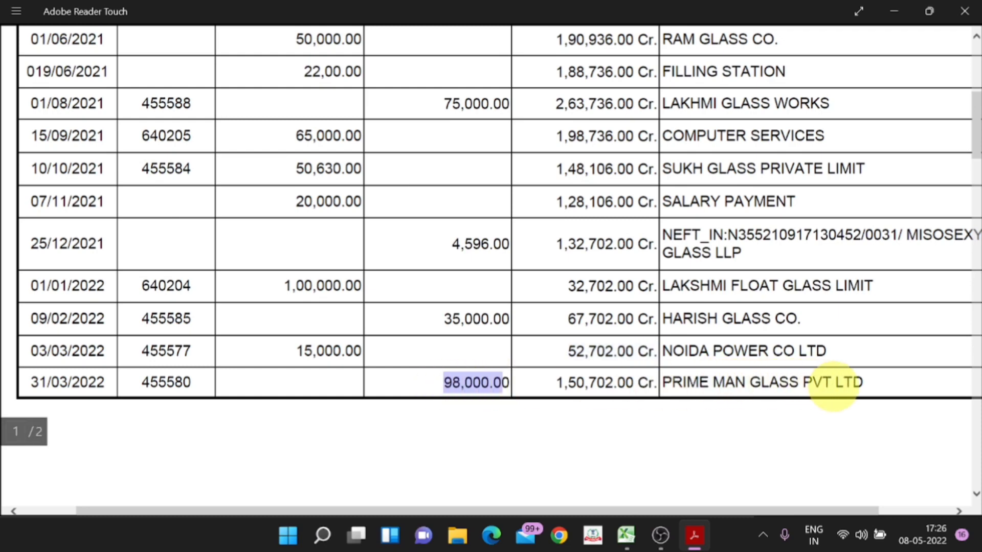
key("alt+Tab")
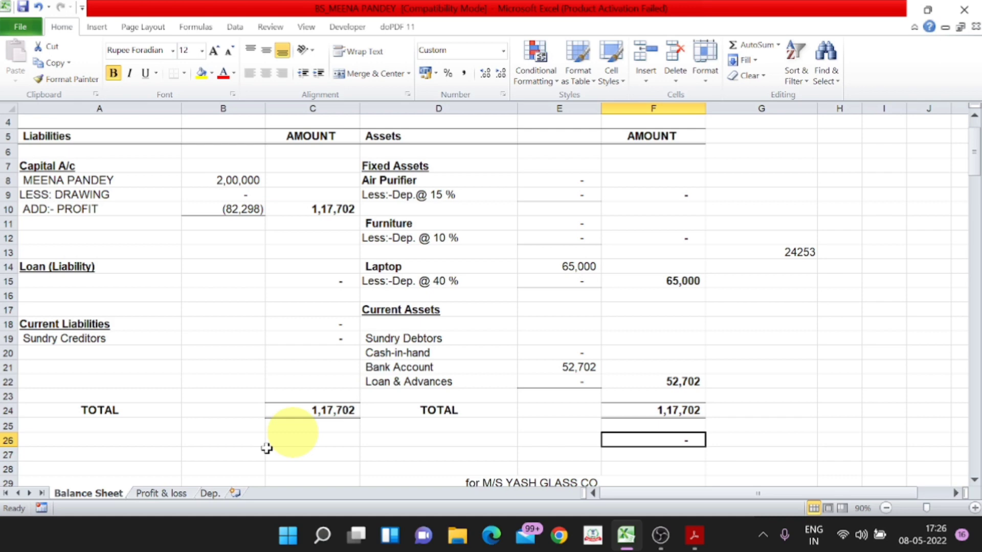
left_click(174, 494)
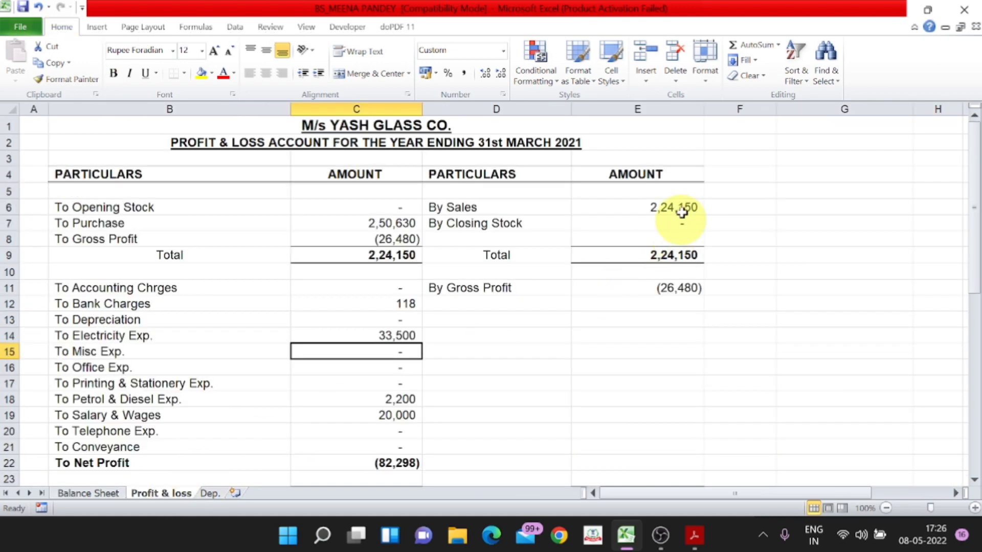
double_click(668, 207)
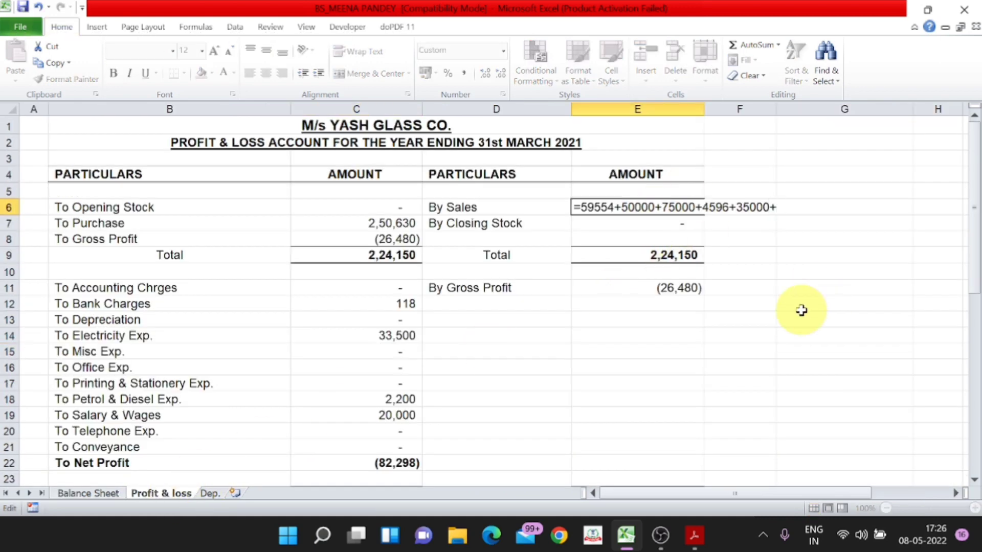
key("Return")
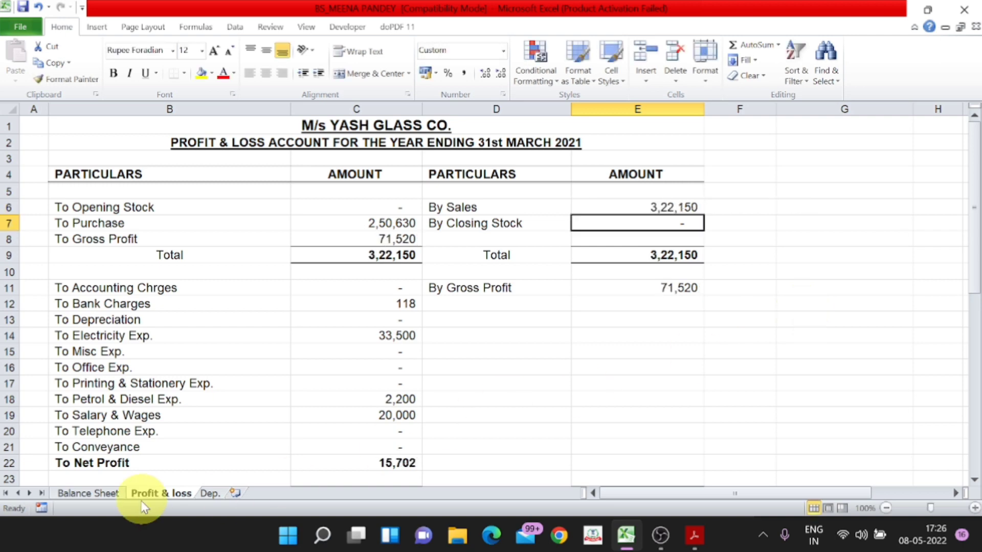
Extend the balance sheet's Bank Account formula with +98000 to add the PRIME MAN GLASS PVT LTD deposit
left_click(88, 494)
double_click(578, 368)
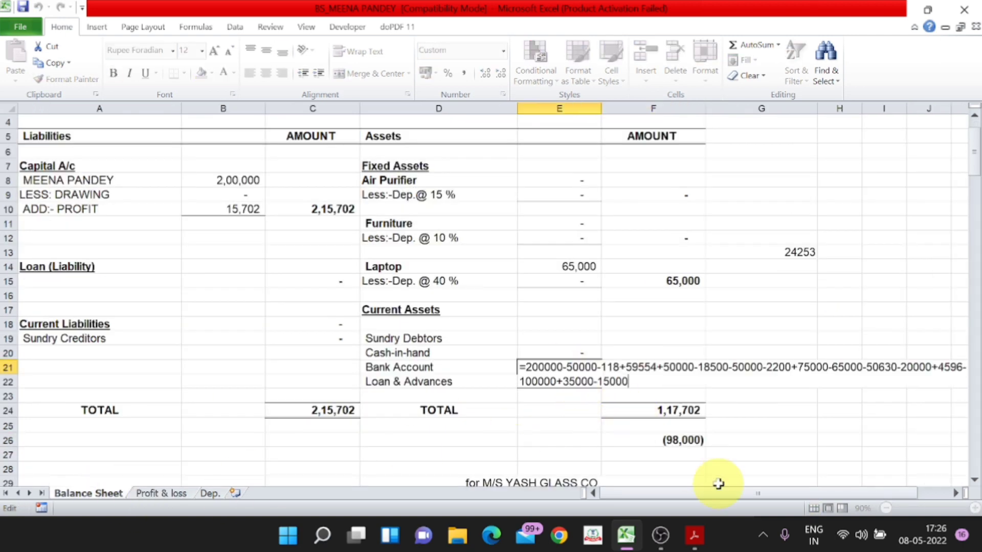
key("alt+Tab")
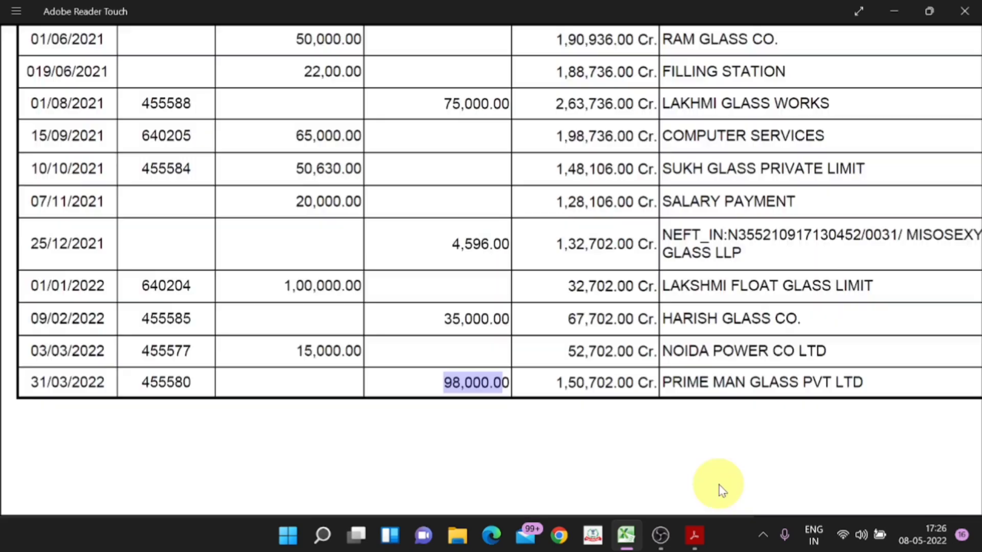
key("alt+Tab")
type("98000")
key("Return")
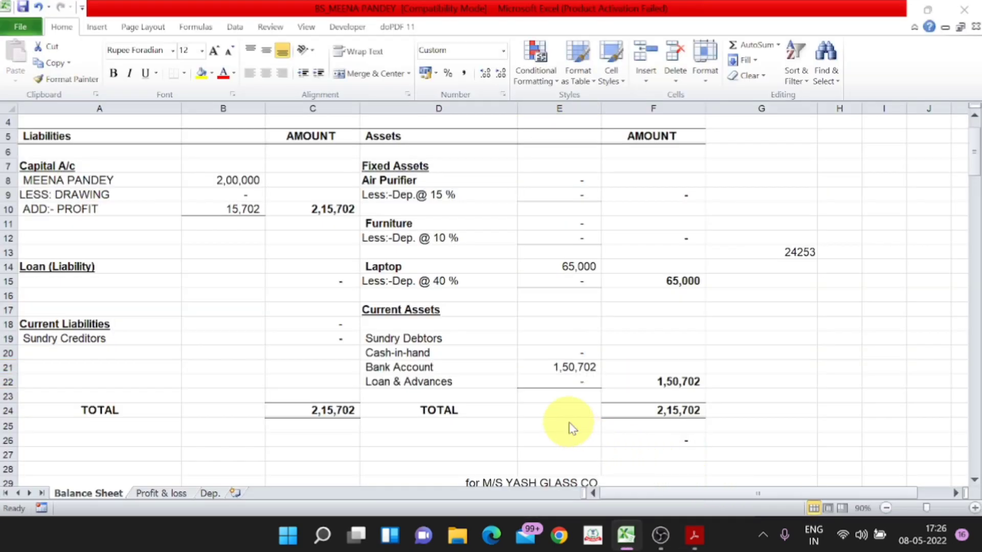
Compare the bank statement's closing balance on 31/03/2022 with the Bank Account amount in the balance sheet
key("alt+Tab")
left_click_drag(657, 383, 570, 383)
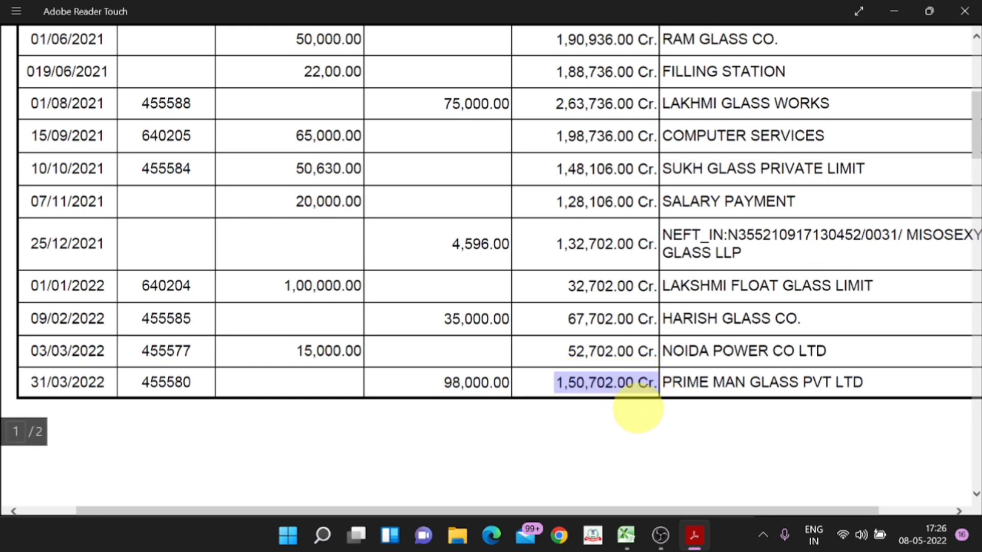
key("alt+Tab")
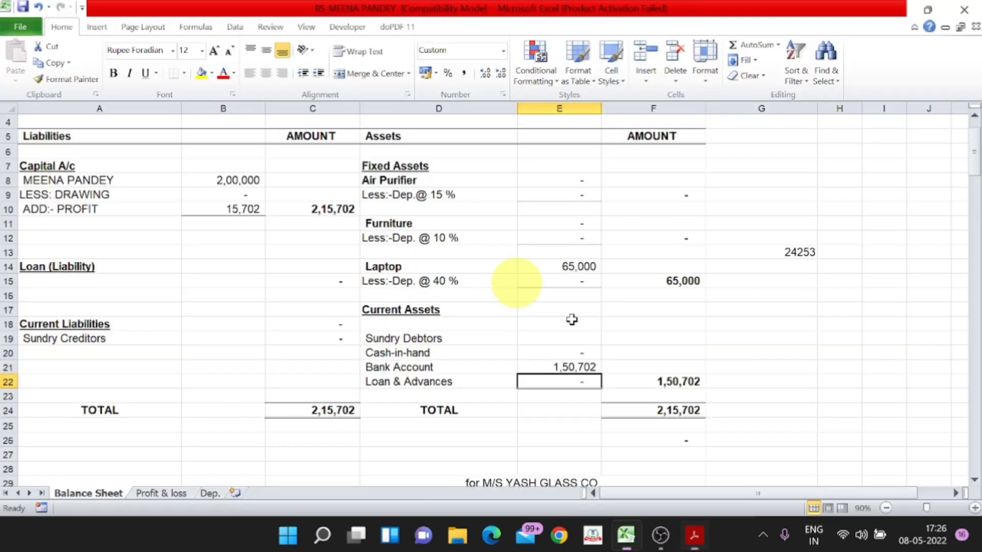
left_click(561, 367)
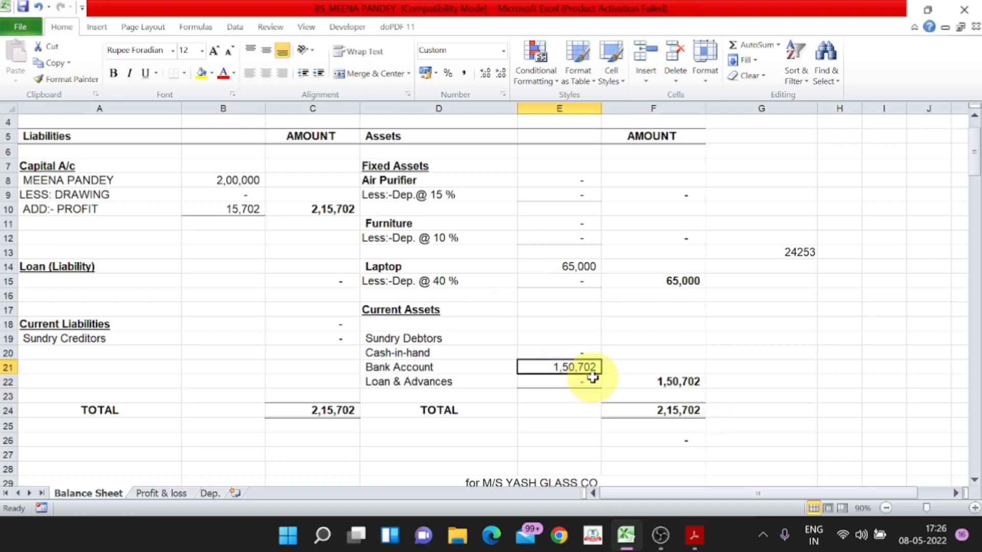
Enter =+F24-C24 in cell F26 of the balance sheet to check the difference between the assets and liabilities totals
left_click(673, 435)
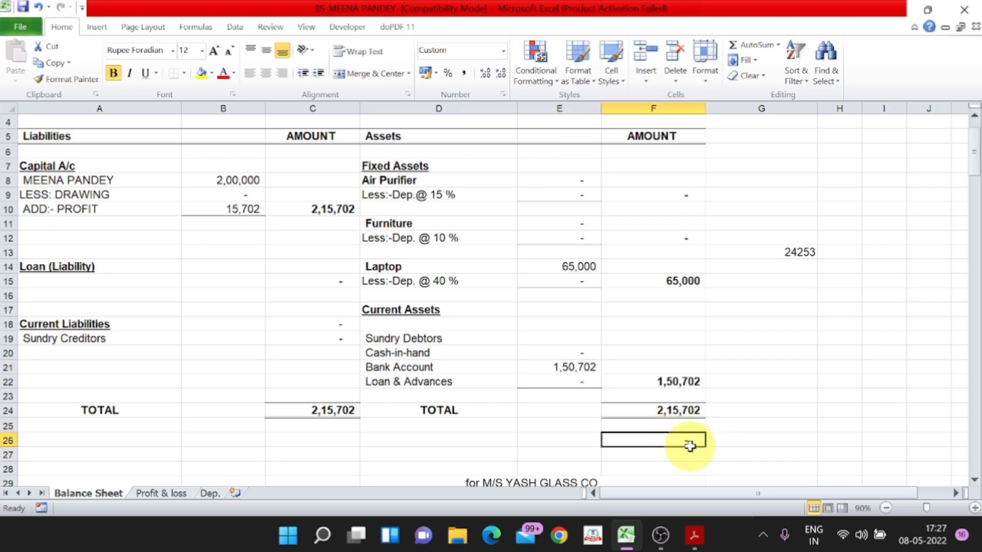
type("=+F24-C24")
key("ctrl+Return")
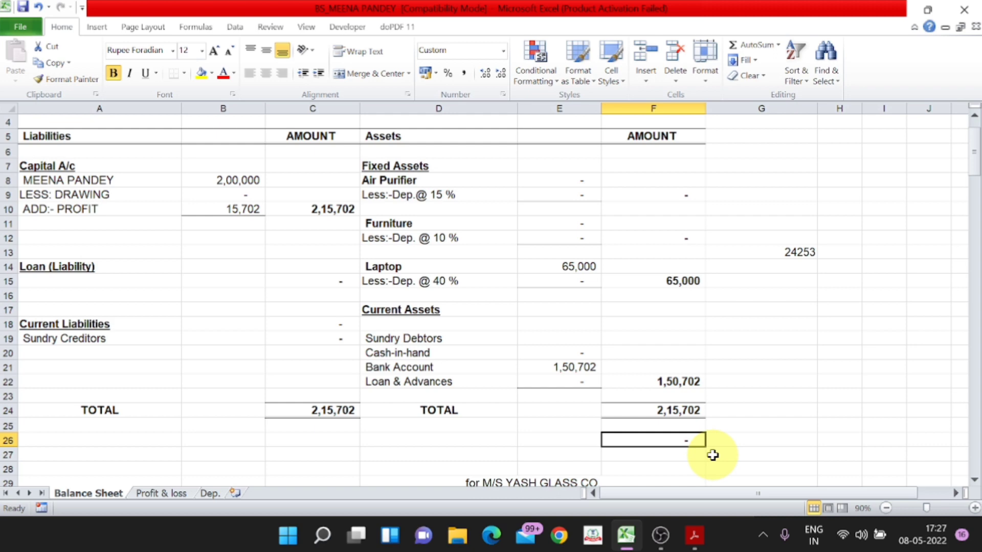
Review the gross profit, electricity expense, net profit and totals in the profit and loss account, and return to the balance sheet
left_click(162, 494)
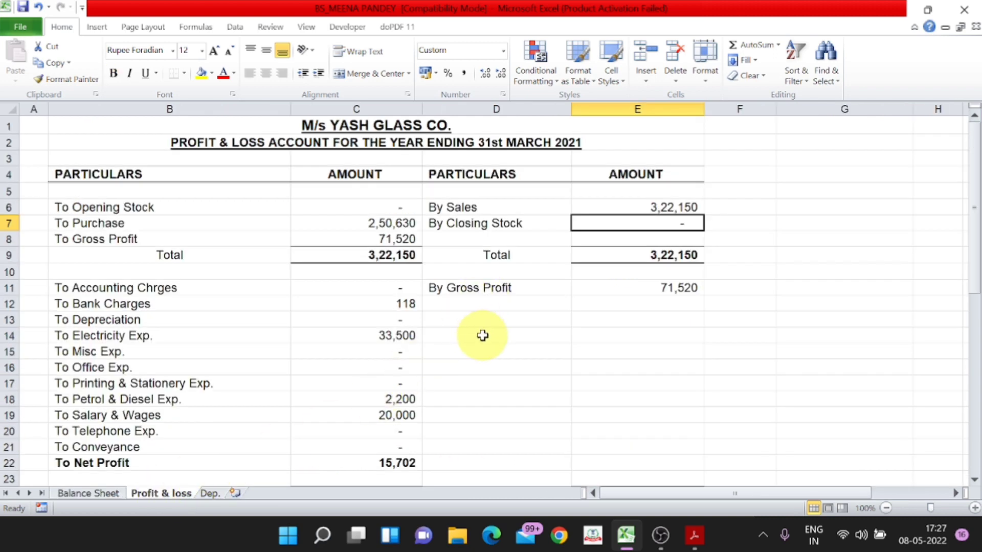
left_click(128, 239)
left_click(392, 240)
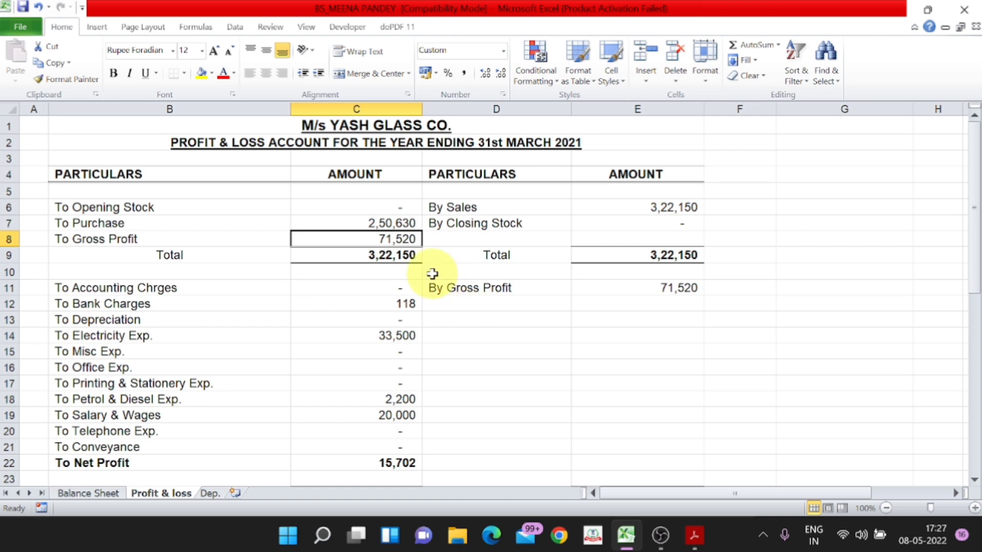
scroll(436, 318, "down", 1)
left_click(390, 409)
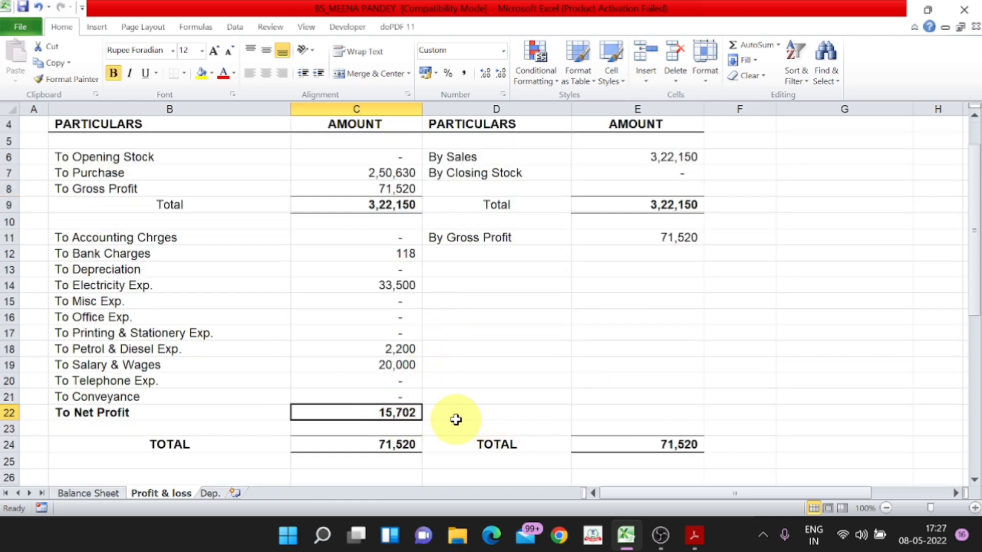
scroll(561, 382, "up", 1)
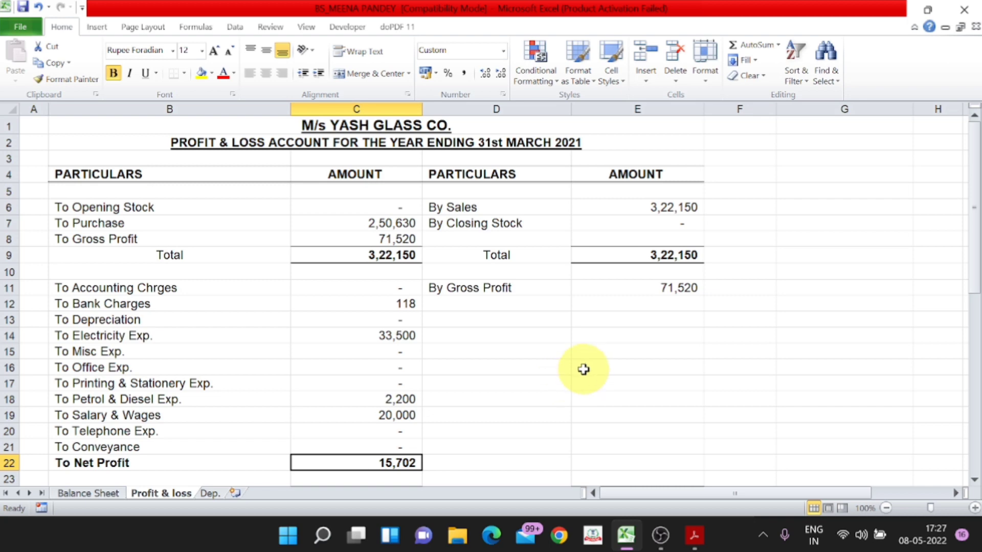
key("alt+Tab")
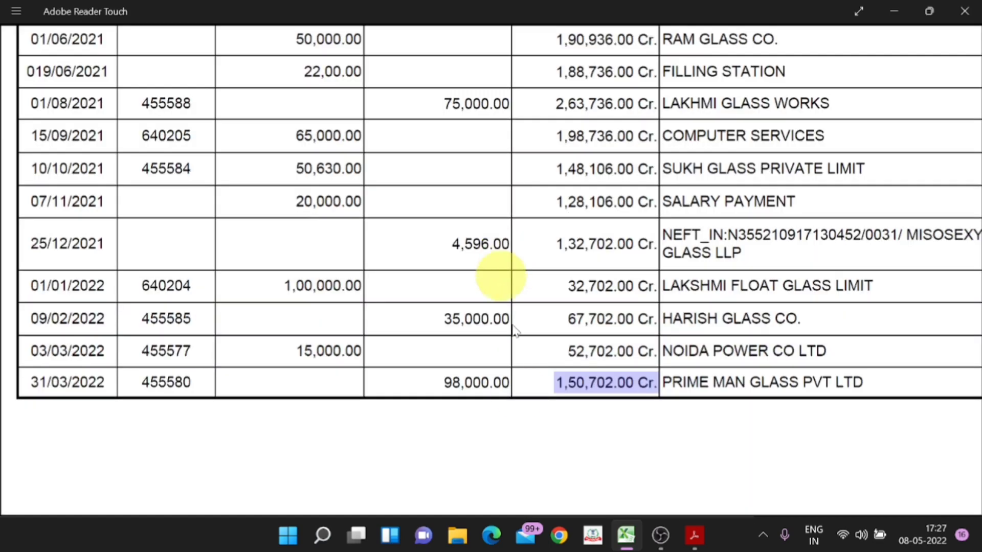
key("alt+Tab")
left_click(390, 334)
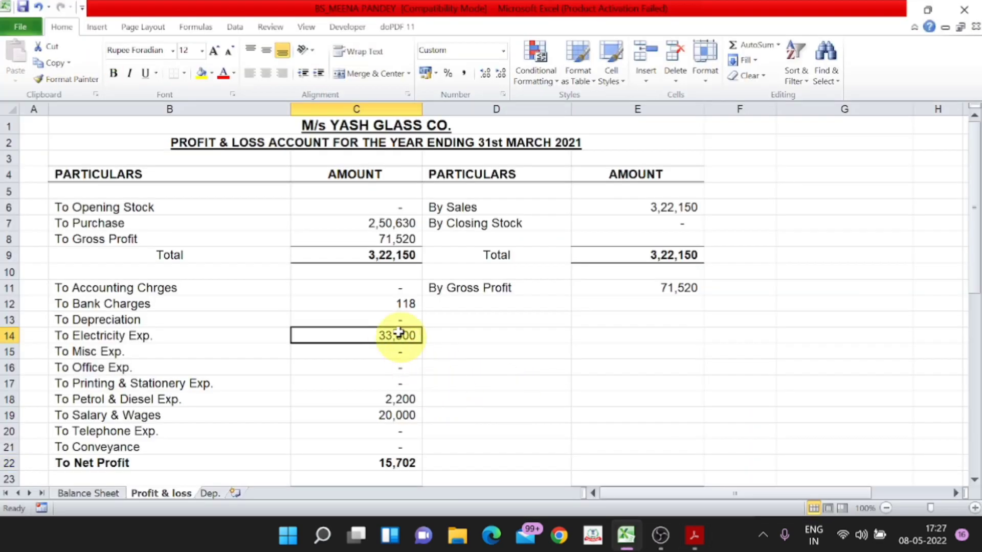
left_click(394, 239)
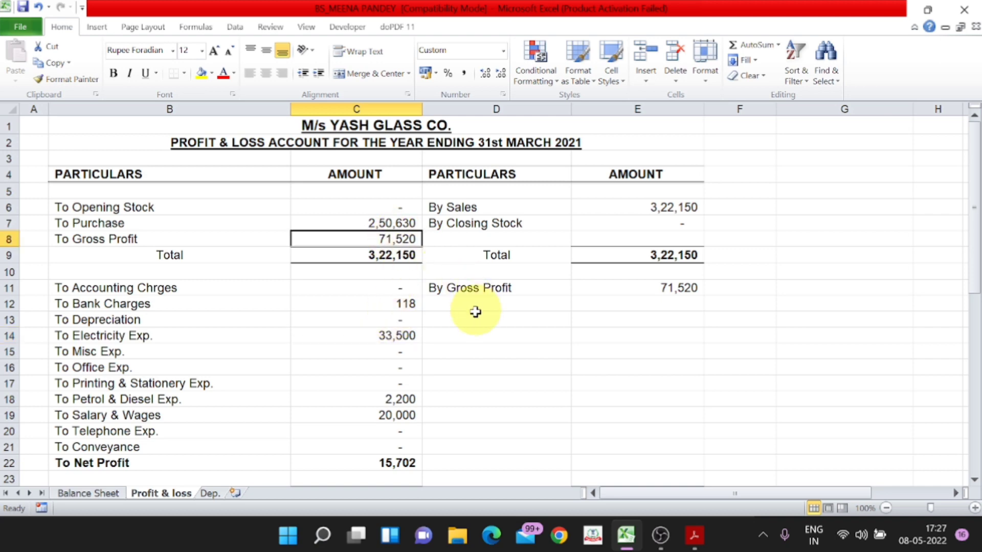
left_click(402, 461)
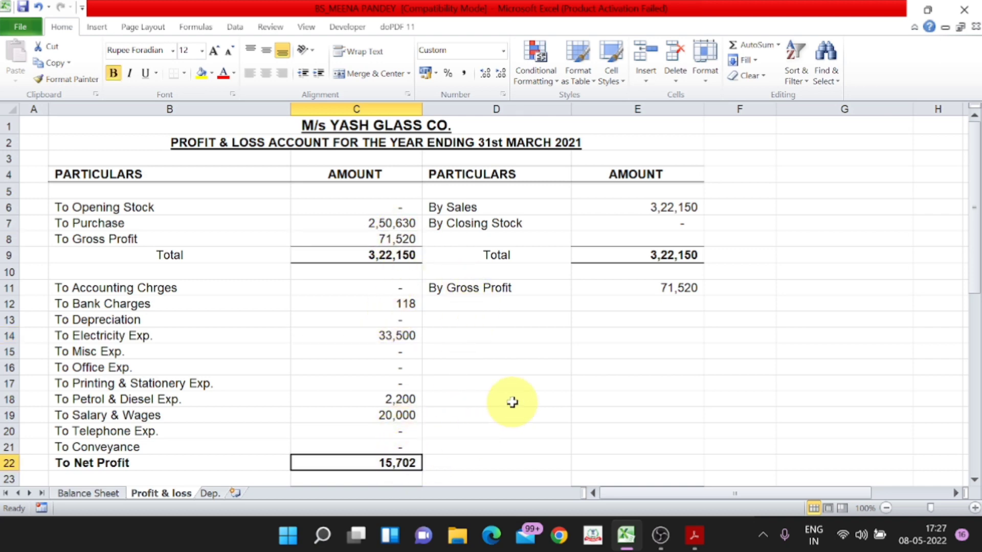
left_click(361, 255)
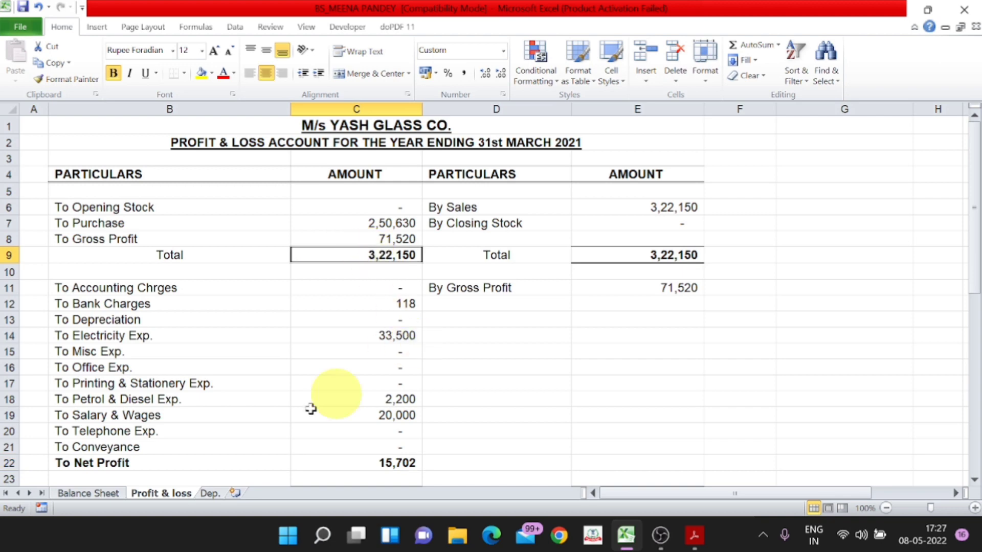
left_click(88, 493)
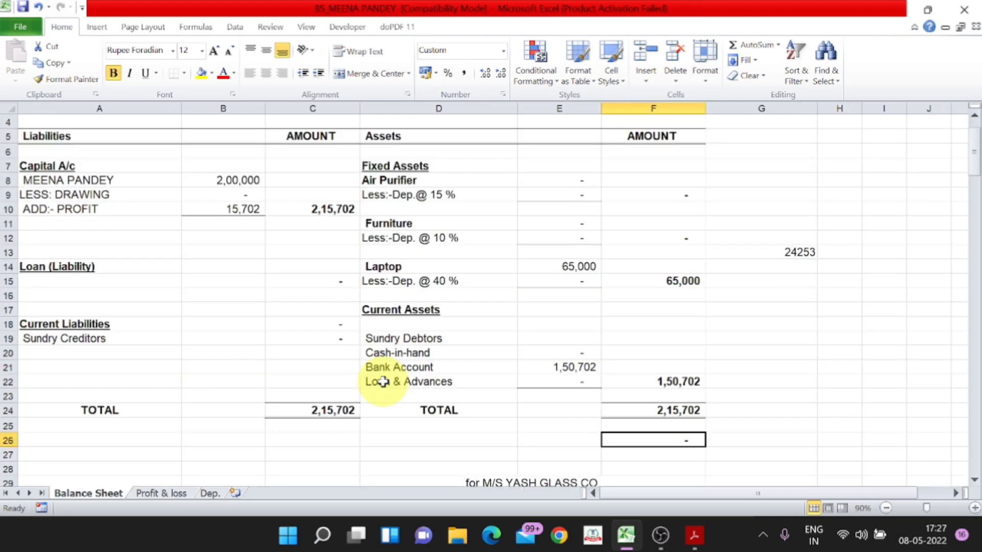